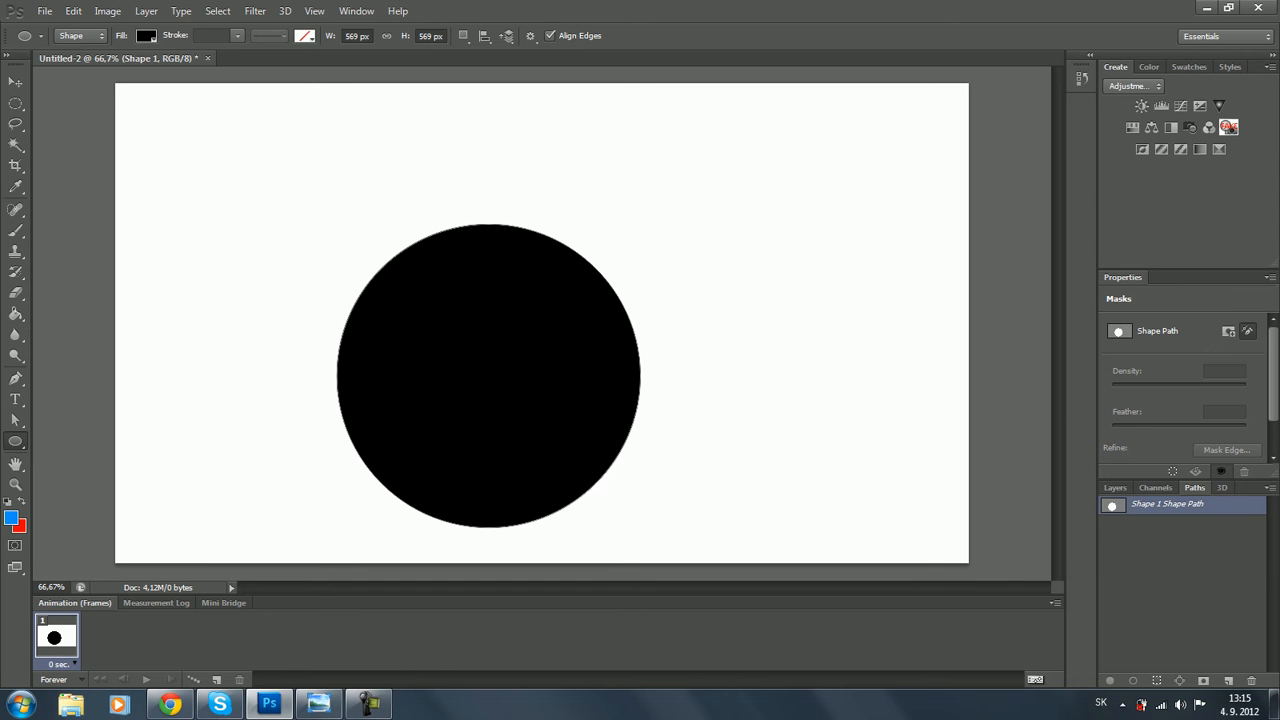
Move the black circle up and to the right, closer to the centre of the canvas
{"action": "key", "text": "v"}
{"action": "left_click_drag", "start_coordinate": [493, 358], "coordinate": [534, 301]}
{"action": "double_click", "coordinate": [1167, 504]}
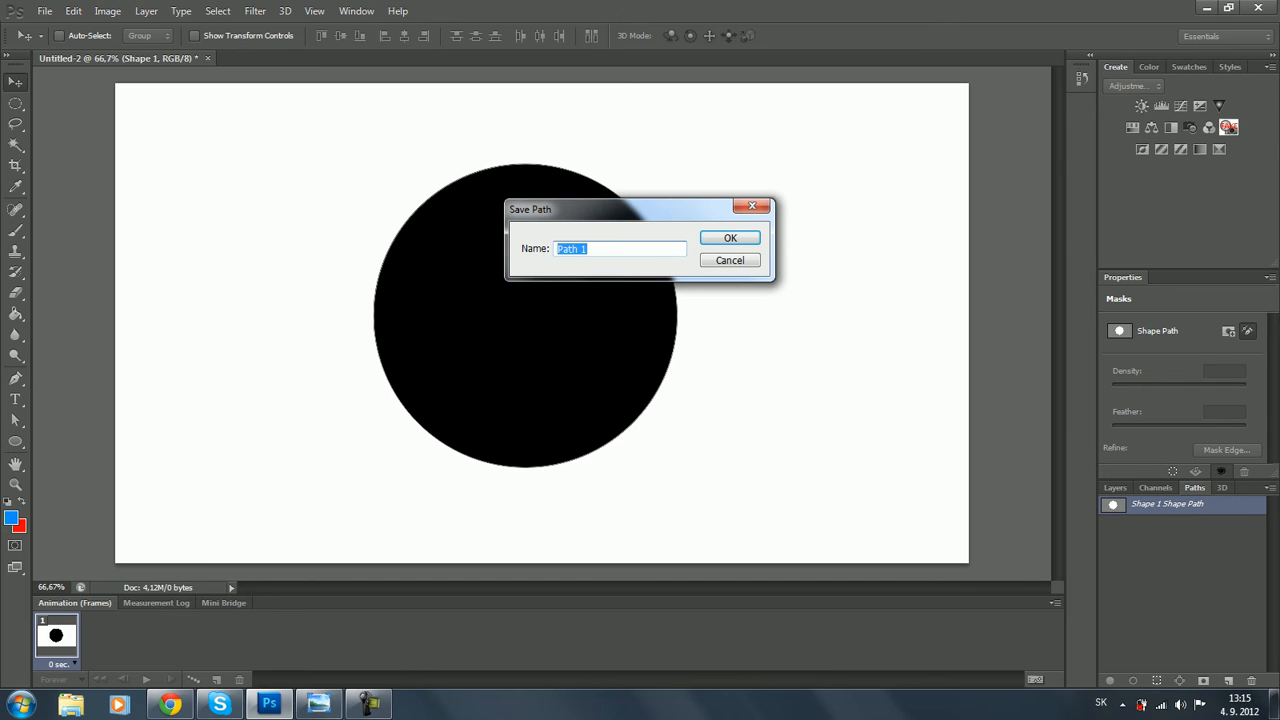
{"action": "key", "text": "Escape"}
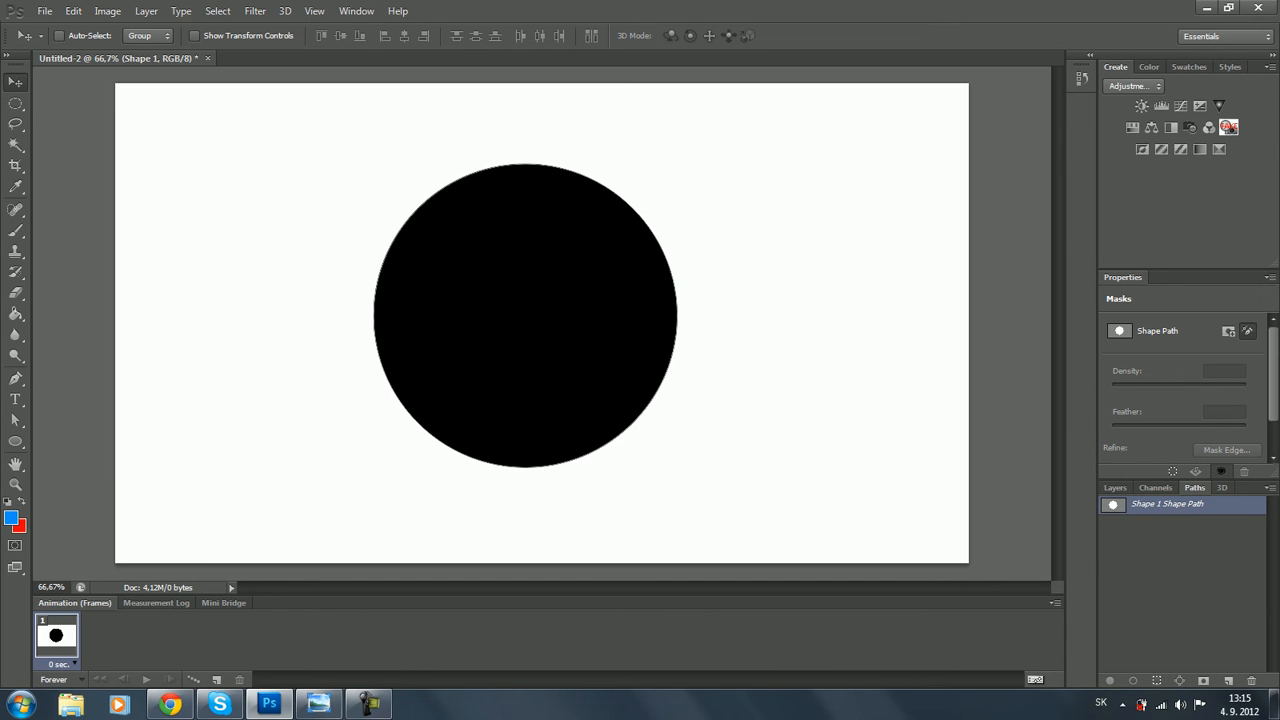
{"action": "right_click", "coordinate": [557, 417]}
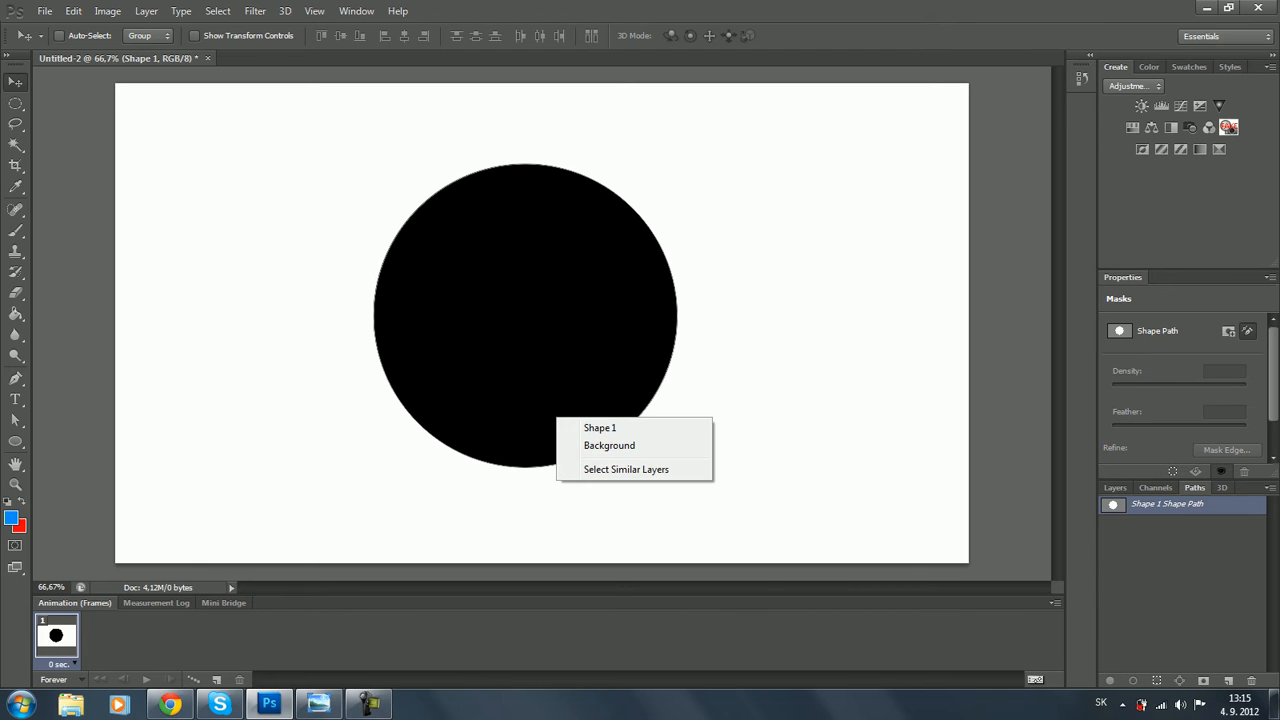
{"action": "key", "text": "Escape"}
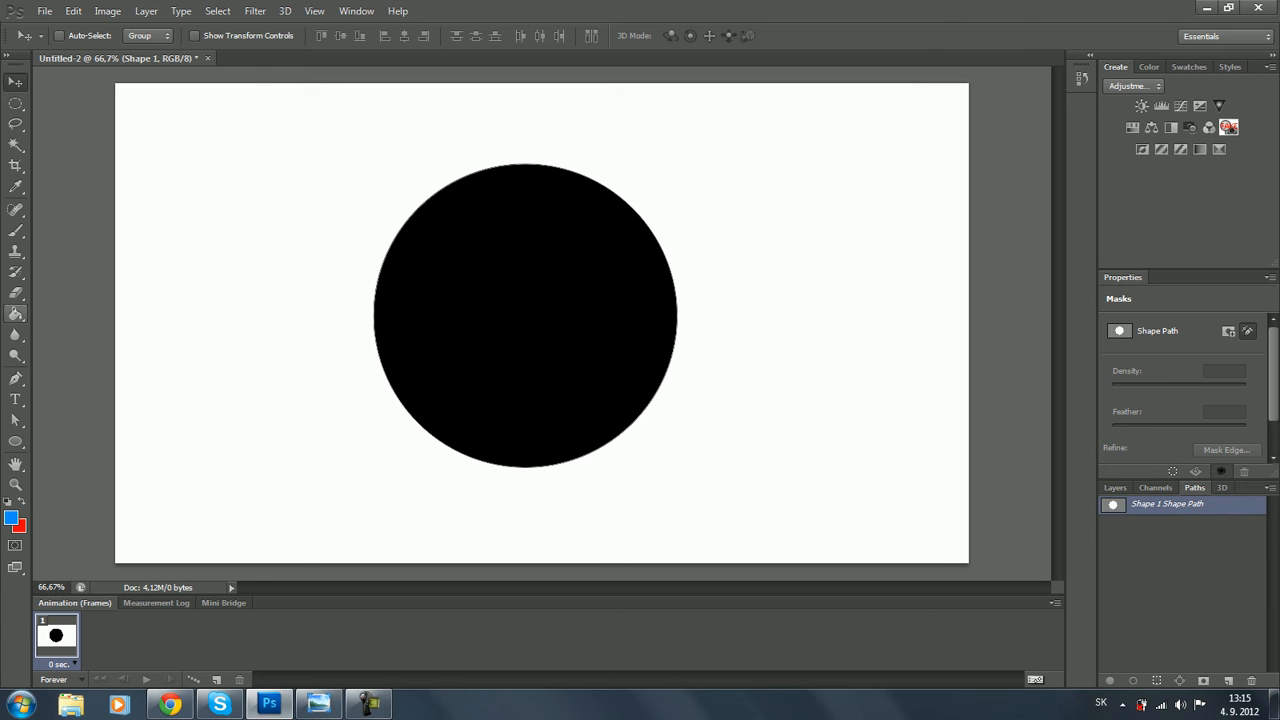
{"action": "left_click", "coordinate": [16, 230]}
{"action": "right_click", "coordinate": [1137, 506]}
Show the document's layers and reposition the Shape 1 layer style dialog away from the circle
{"action": "left_click", "coordinate": [1115, 488]}
{"action": "left_click", "coordinate": [1115, 488]}
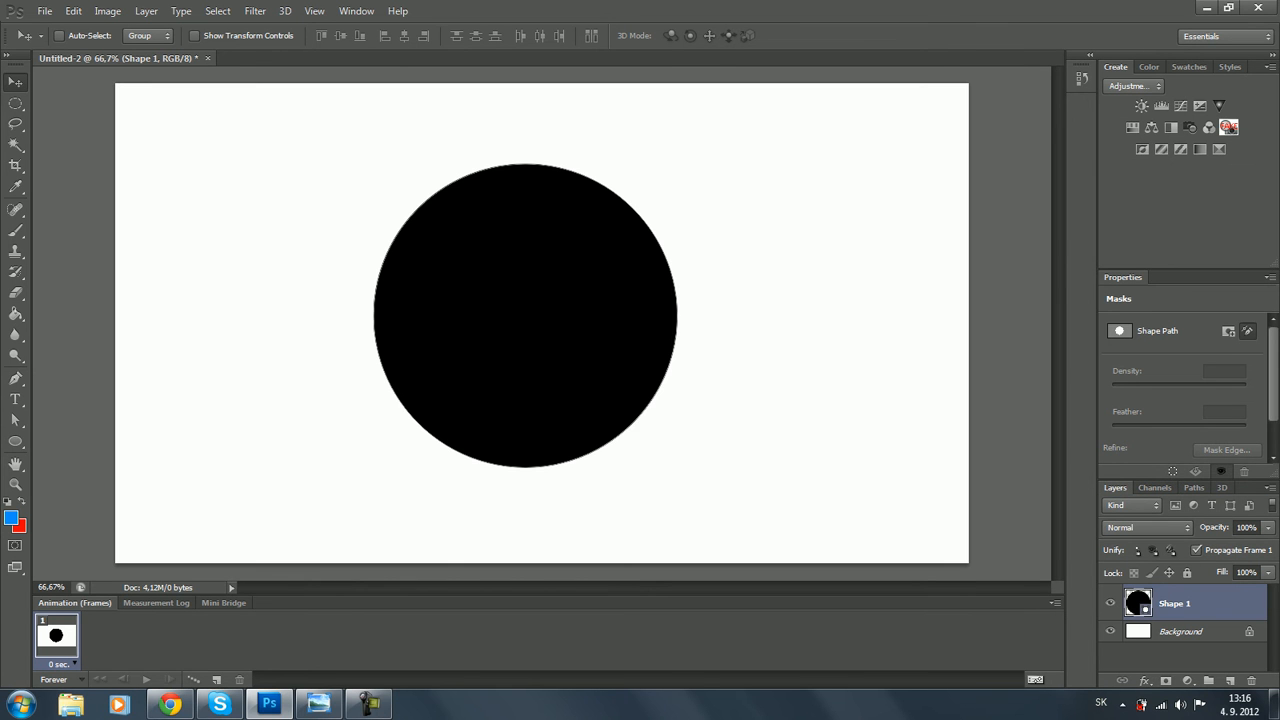
{"action": "double_click", "coordinate": [1222, 603]}
{"action": "left_click_drag", "start_coordinate": [600, 104], "coordinate": [887, 115]}
{"action": "left_click", "coordinate": [1161, 111]}
Add a Color Overlay in blue #0060ff to the Shape 1 layer
{"action": "double_click", "coordinate": [1222, 603]}
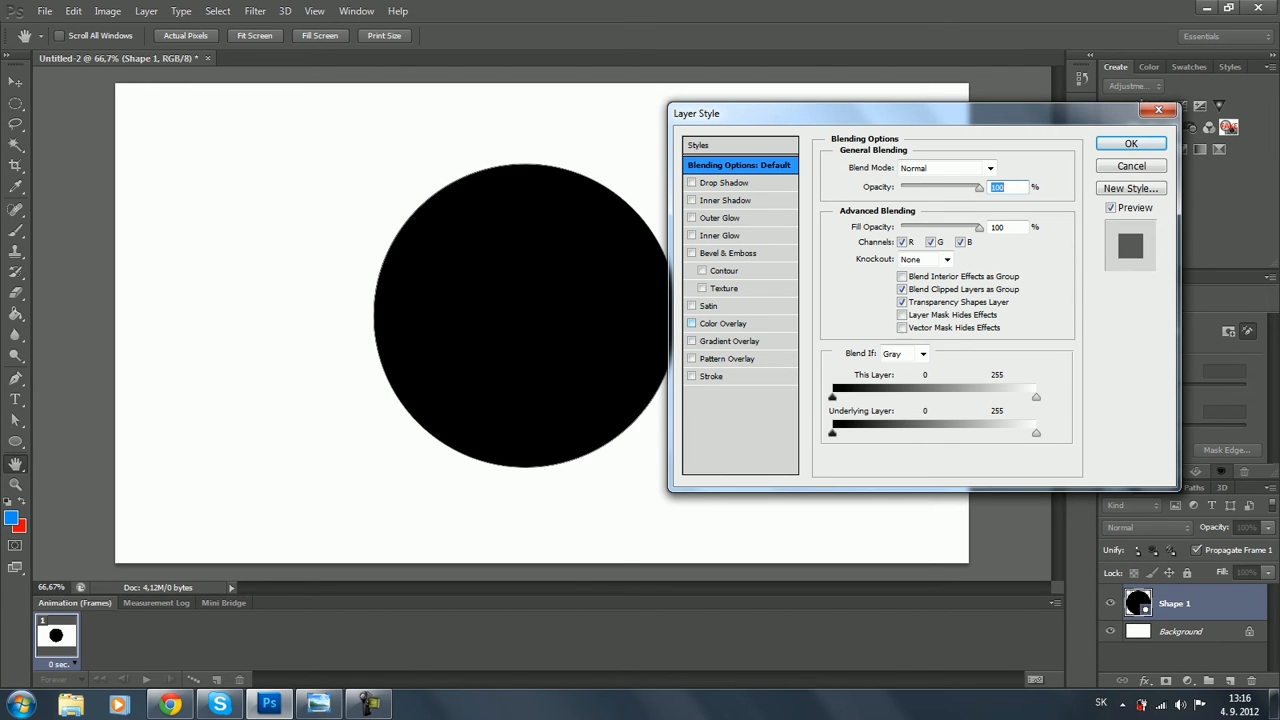
{"action": "left_click", "coordinate": [723, 324]}
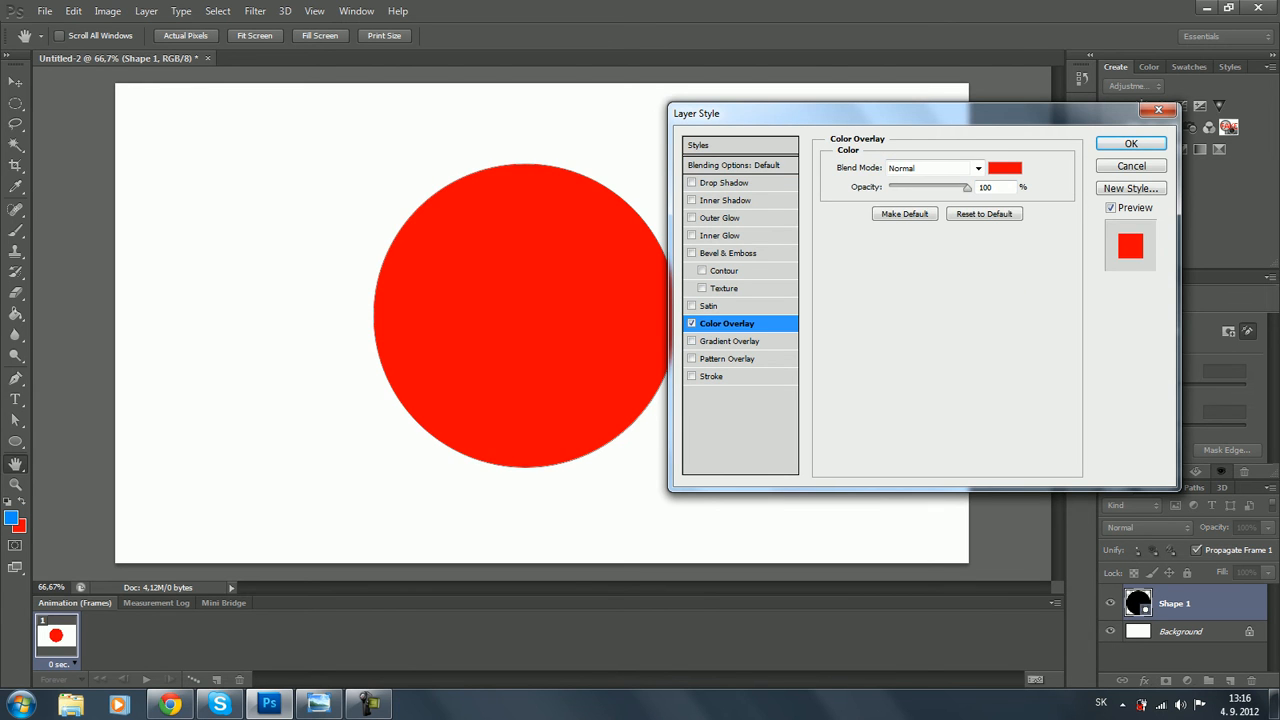
{"action": "left_click", "coordinate": [1005, 168]}
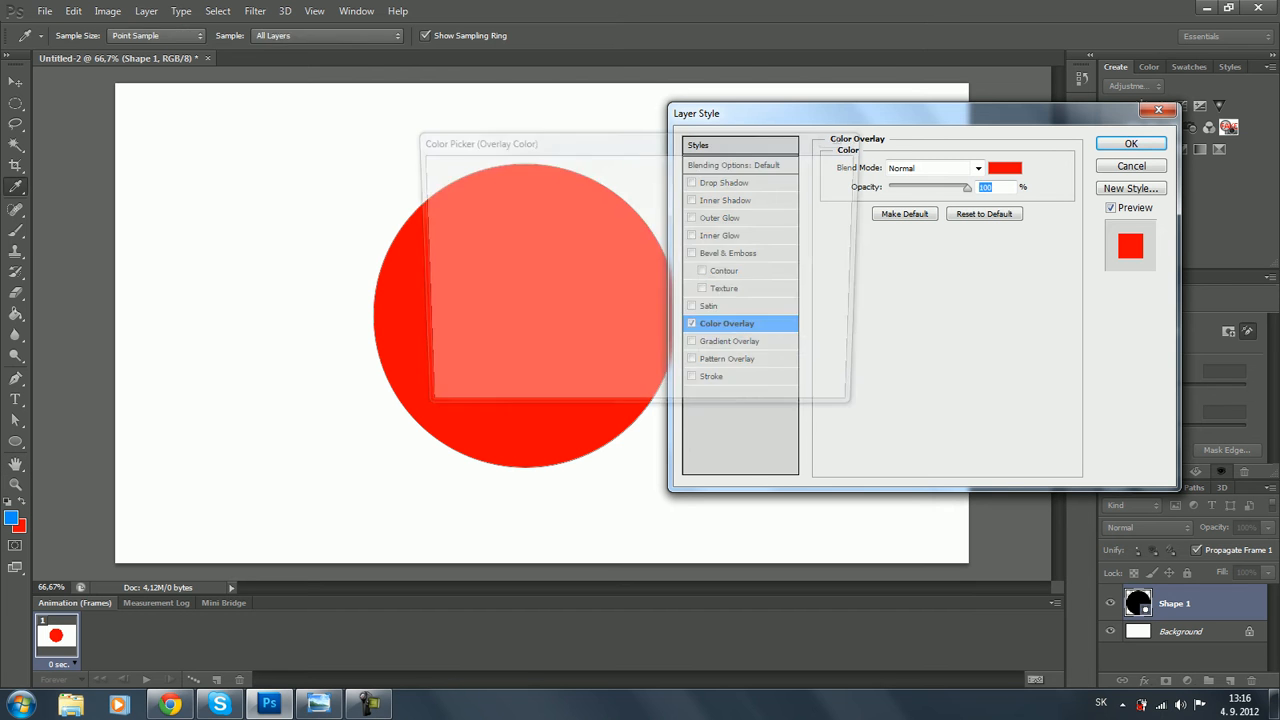
{"action": "left_click_drag", "start_coordinate": [740, 140], "coordinate": [990, 128]}
{"action": "left_click_drag", "start_coordinate": [795, 170], "coordinate": [773, 168]}
{"action": "left_click_drag", "start_coordinate": [899, 268], "coordinate": [899, 247]}
{"action": "type", "text": "0"}
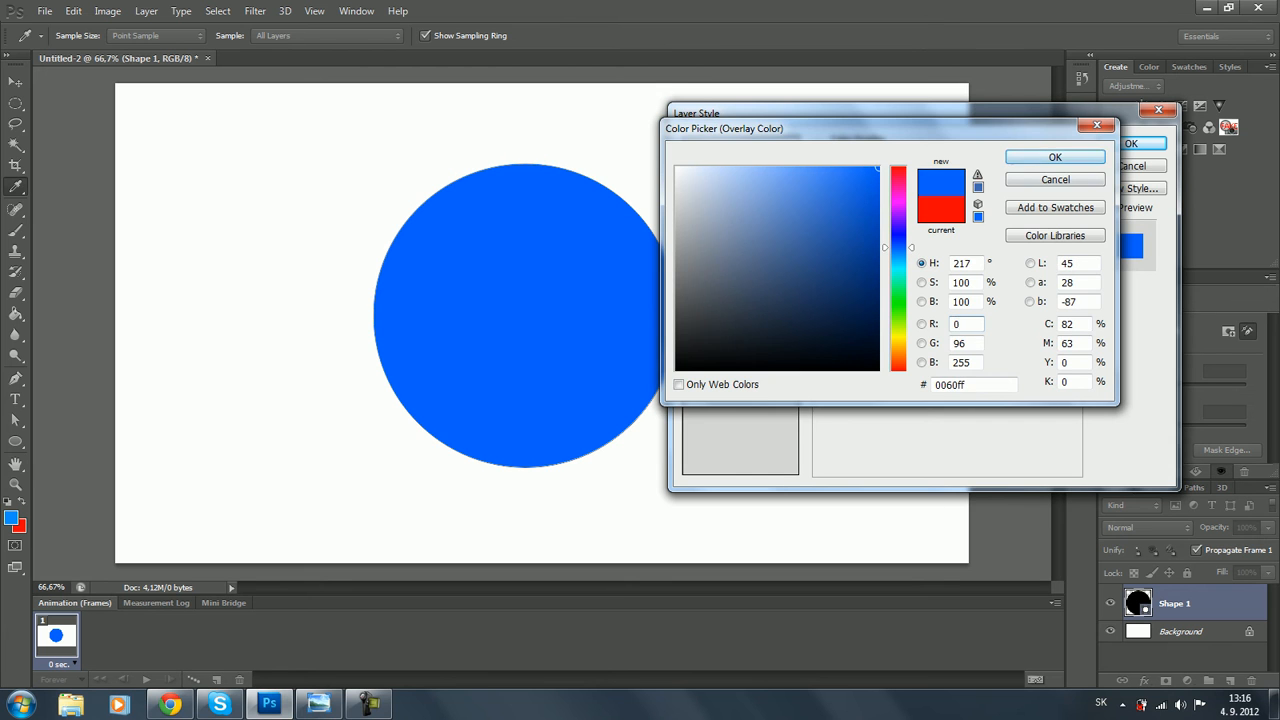
{"action": "left_click", "coordinate": [1055, 157]}
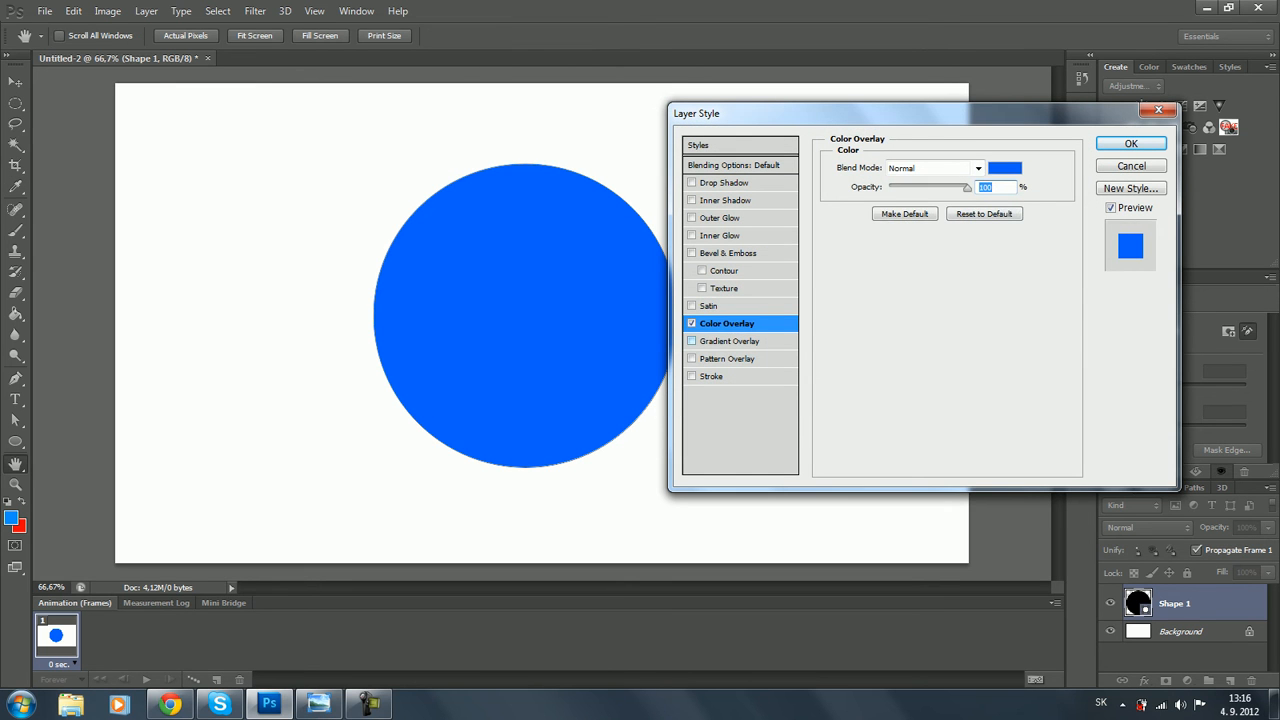
Enable a Gradient Overlay on the circle, try several gradient presets and choose Foreground to Background
{"action": "left_click", "coordinate": [691, 341]}
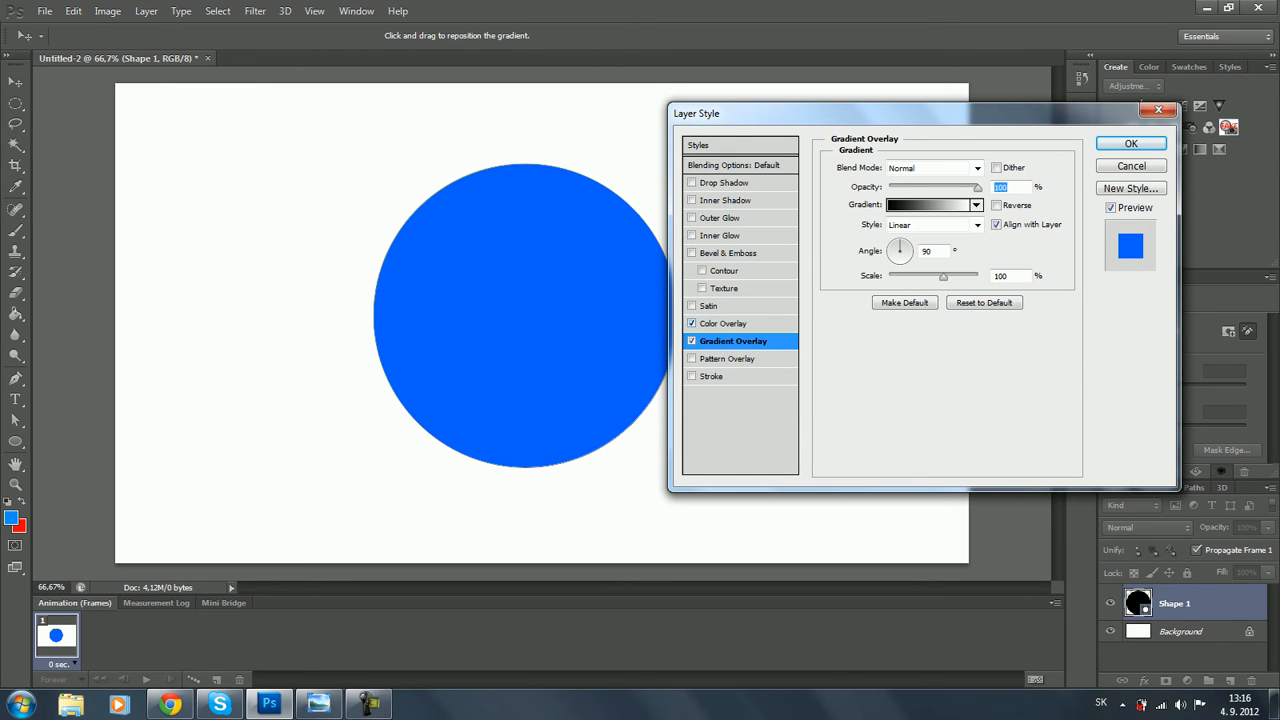
{"action": "left_click", "coordinate": [930, 204]}
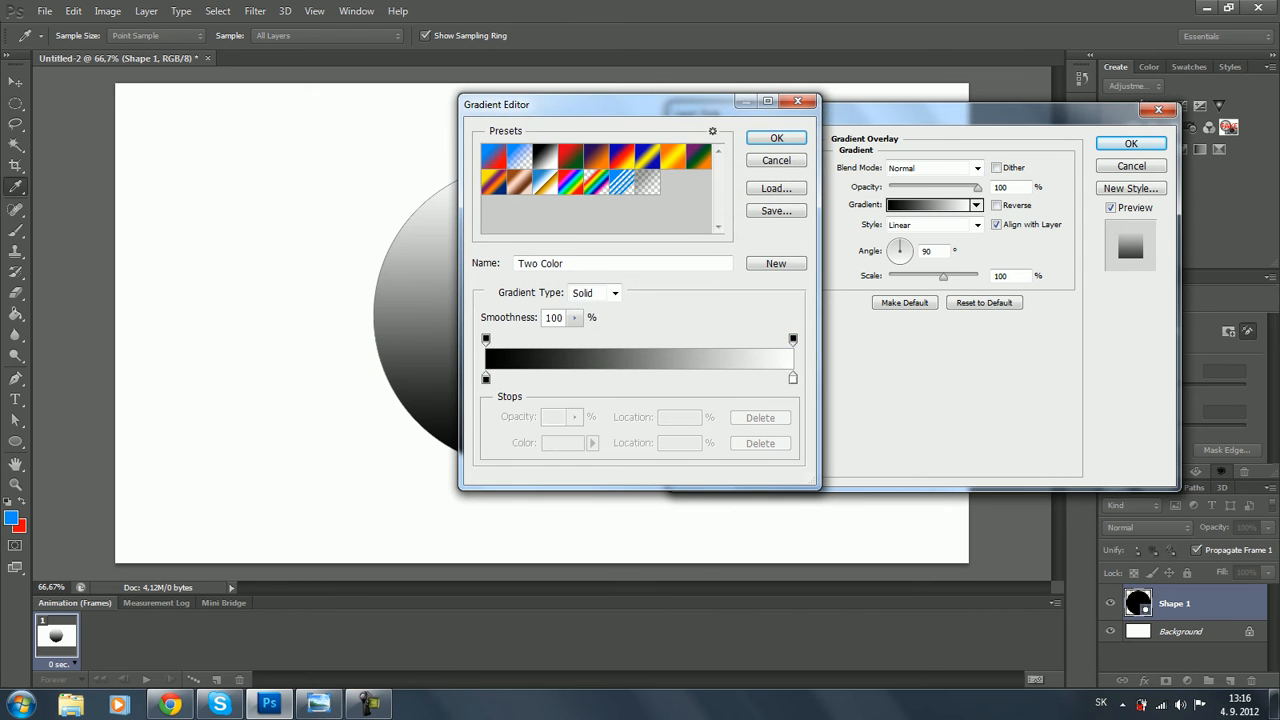
{"action": "left_click", "coordinate": [519, 157]}
{"action": "left_click", "coordinate": [545, 157]}
{"action": "left_click", "coordinate": [571, 157]}
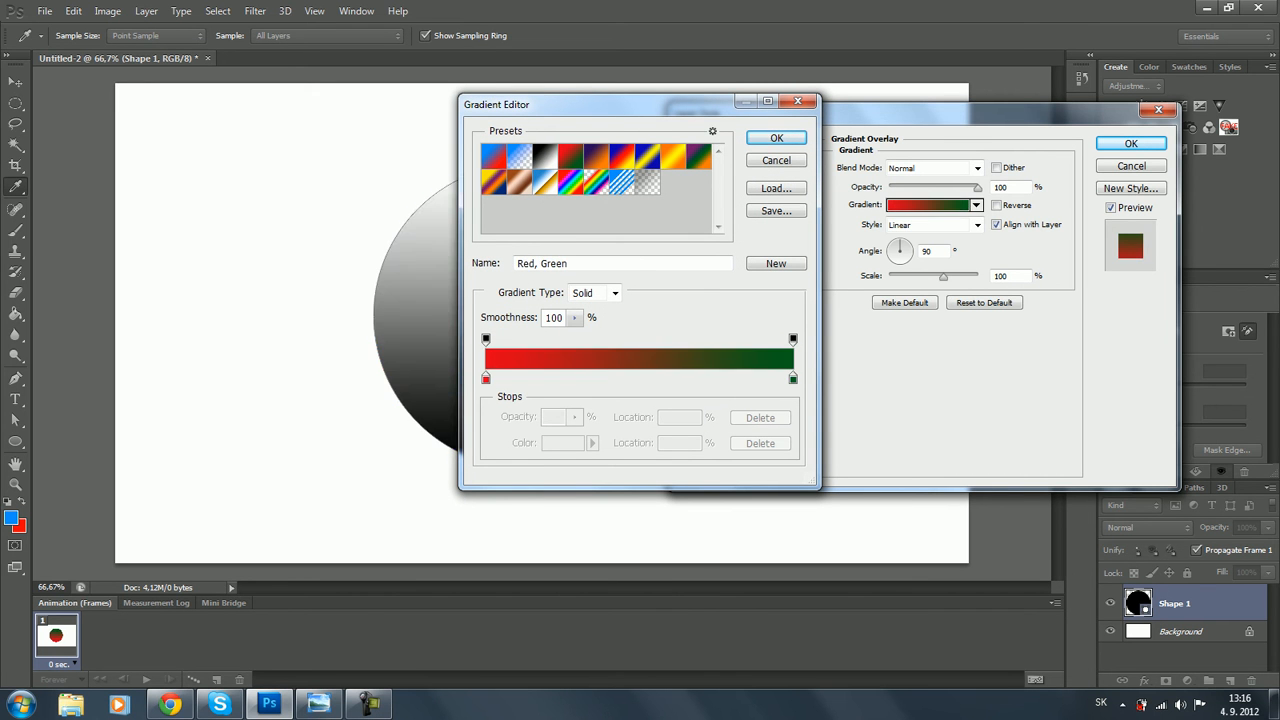
{"action": "left_click", "coordinate": [622, 182]}
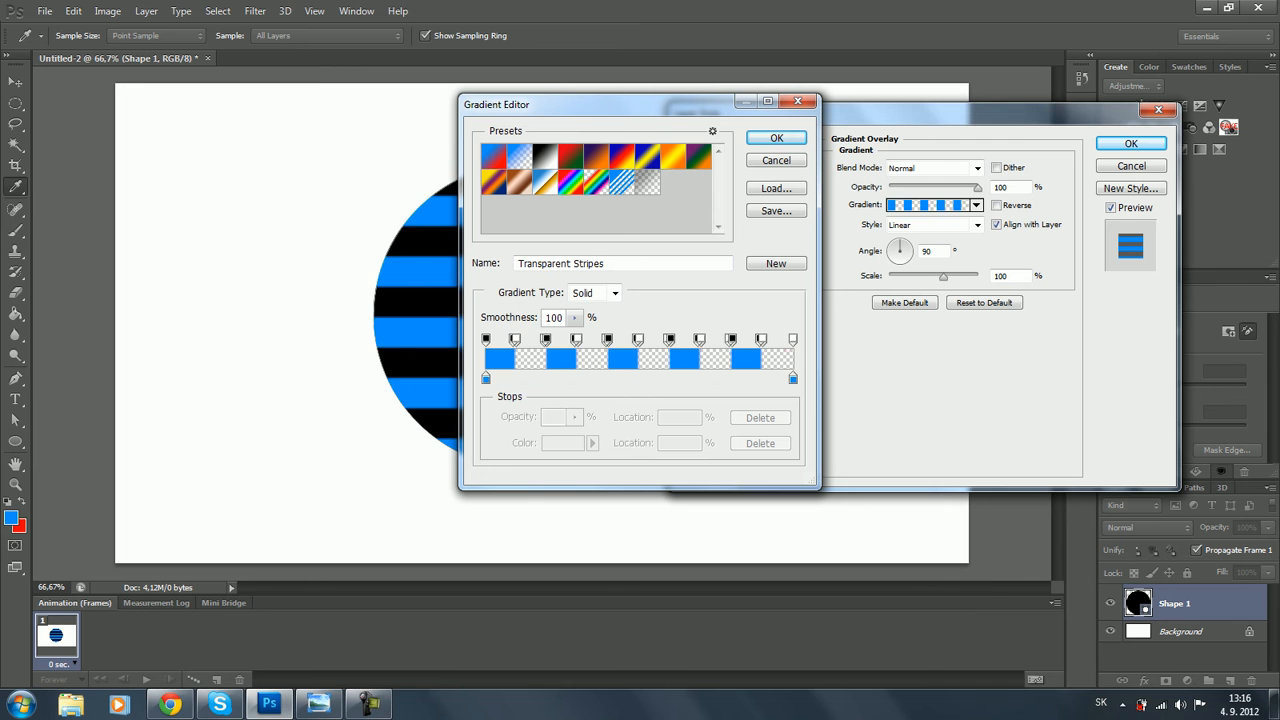
{"action": "left_click", "coordinate": [596, 182]}
{"action": "left_click", "coordinate": [571, 182]}
{"action": "left_click", "coordinate": [545, 182]}
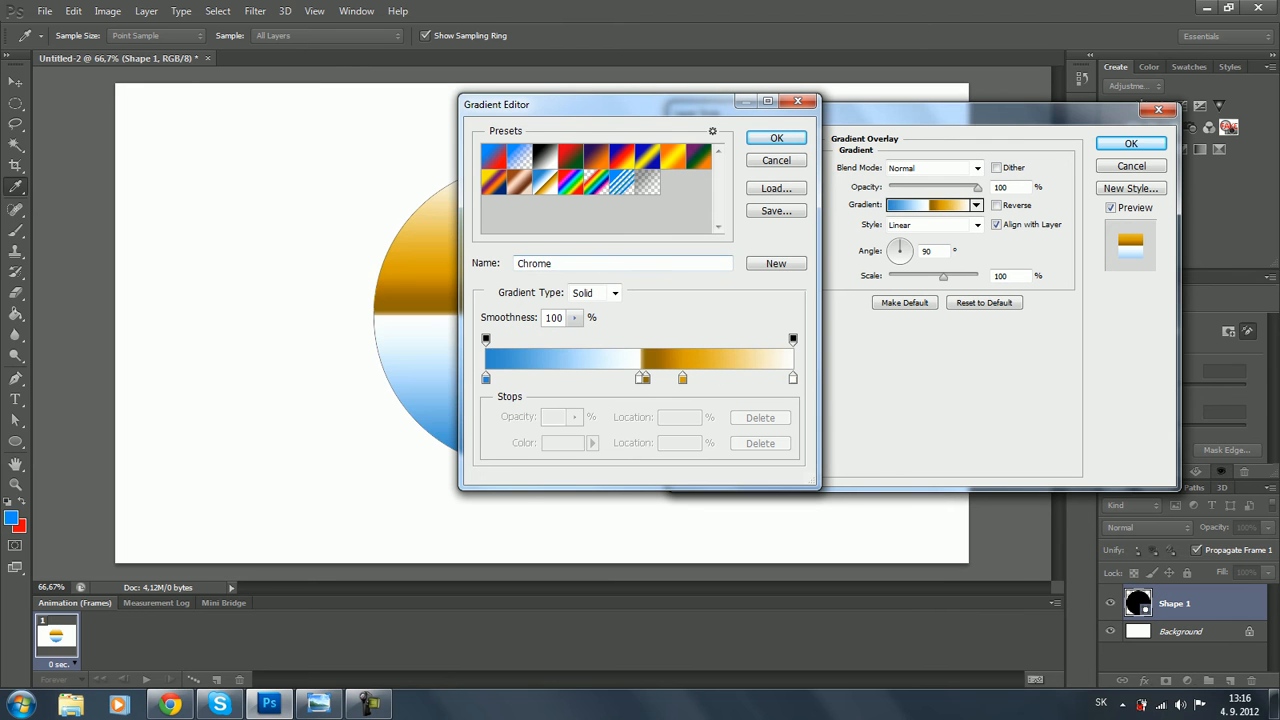
{"action": "left_click", "coordinate": [571, 182]}
{"action": "left_click", "coordinate": [519, 182]}
{"action": "left_click", "coordinate": [493, 157]}
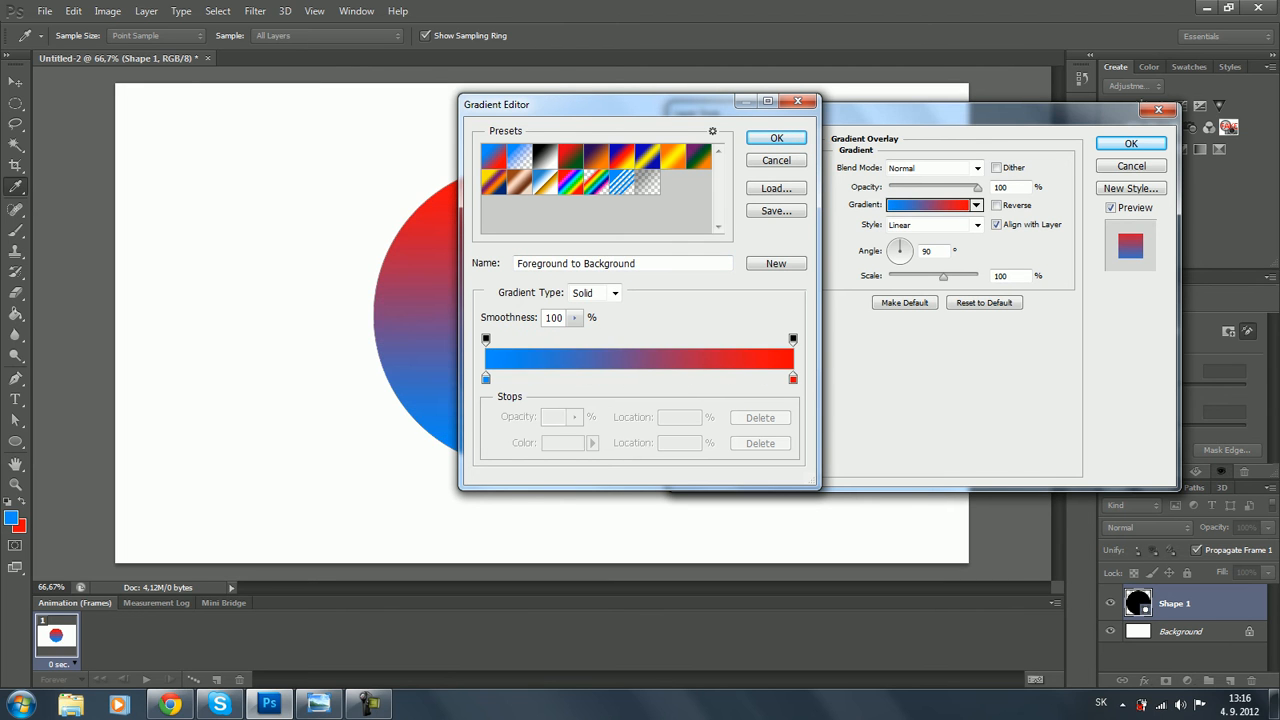
{"action": "left_click_drag", "start_coordinate": [600, 104], "coordinate": [865, 91]}
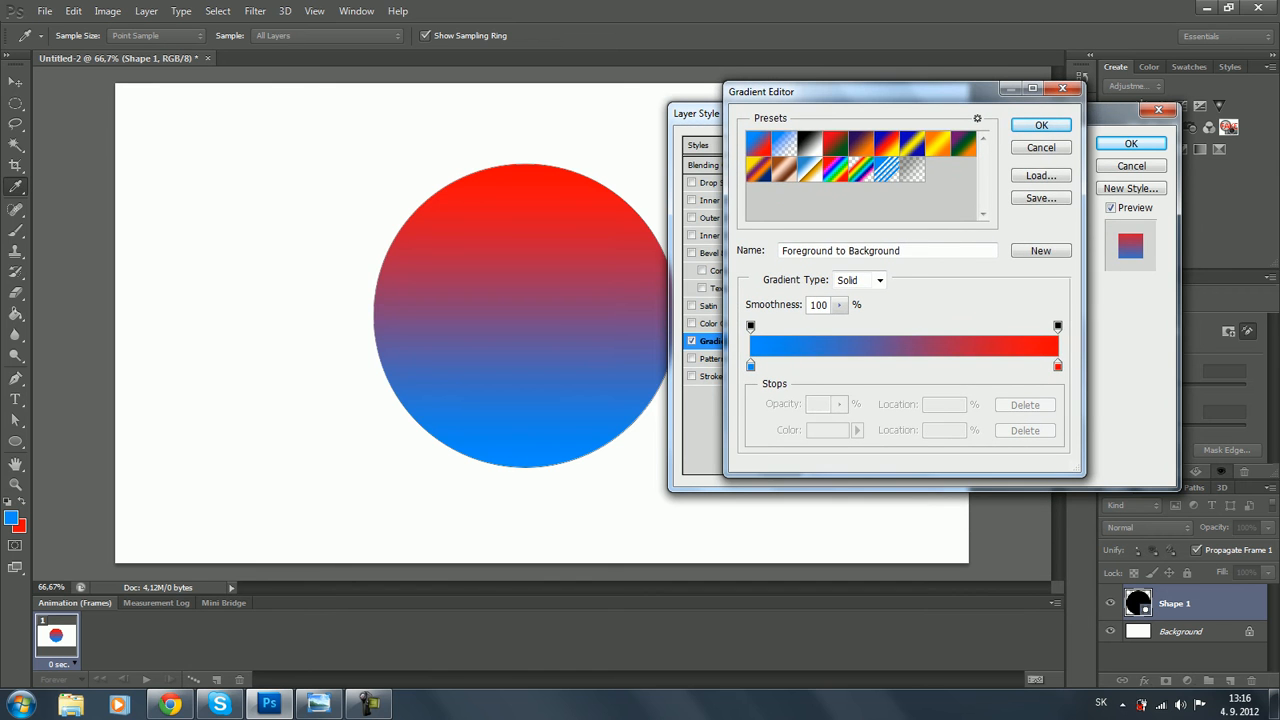
Set the gradient's end colour stop to #3000ff and apply the layer style to the circle
{"action": "double_click", "coordinate": [1057, 366]}
{"action": "left_click_drag", "start_coordinate": [898, 368], "coordinate": [898, 229]}
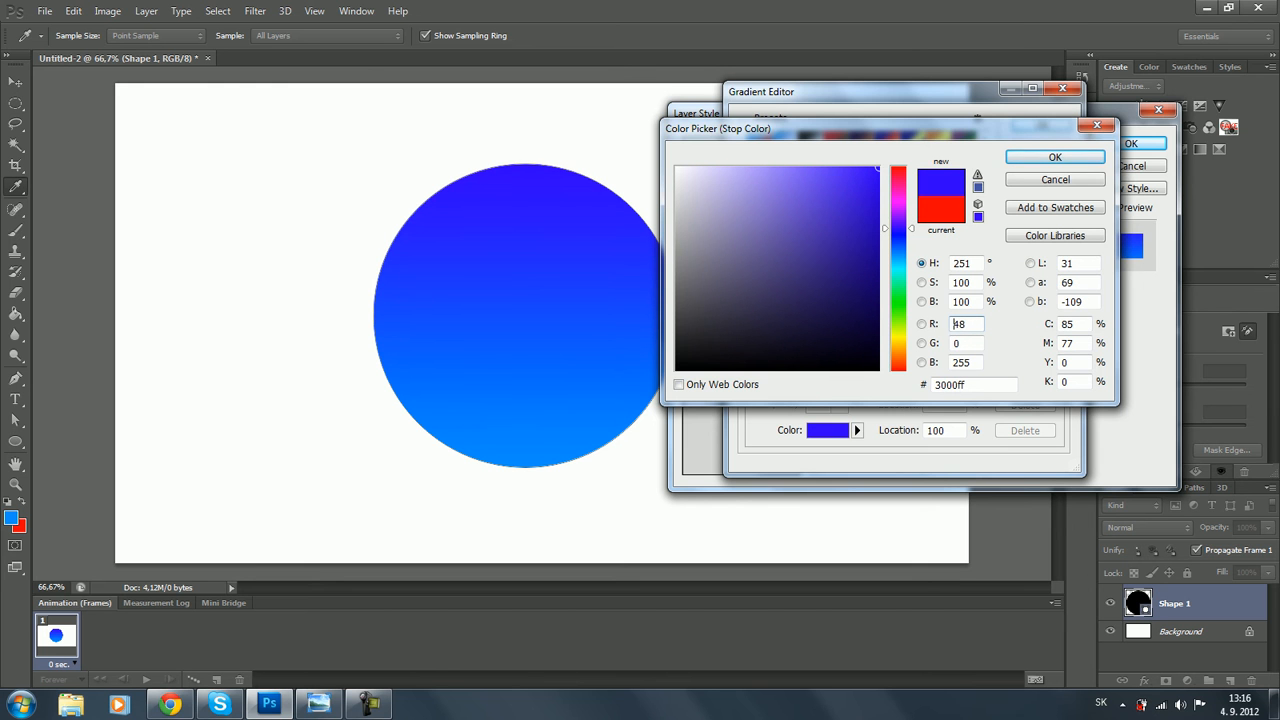
{"action": "key", "text": "Return"}
{"action": "key", "text": "Return"}
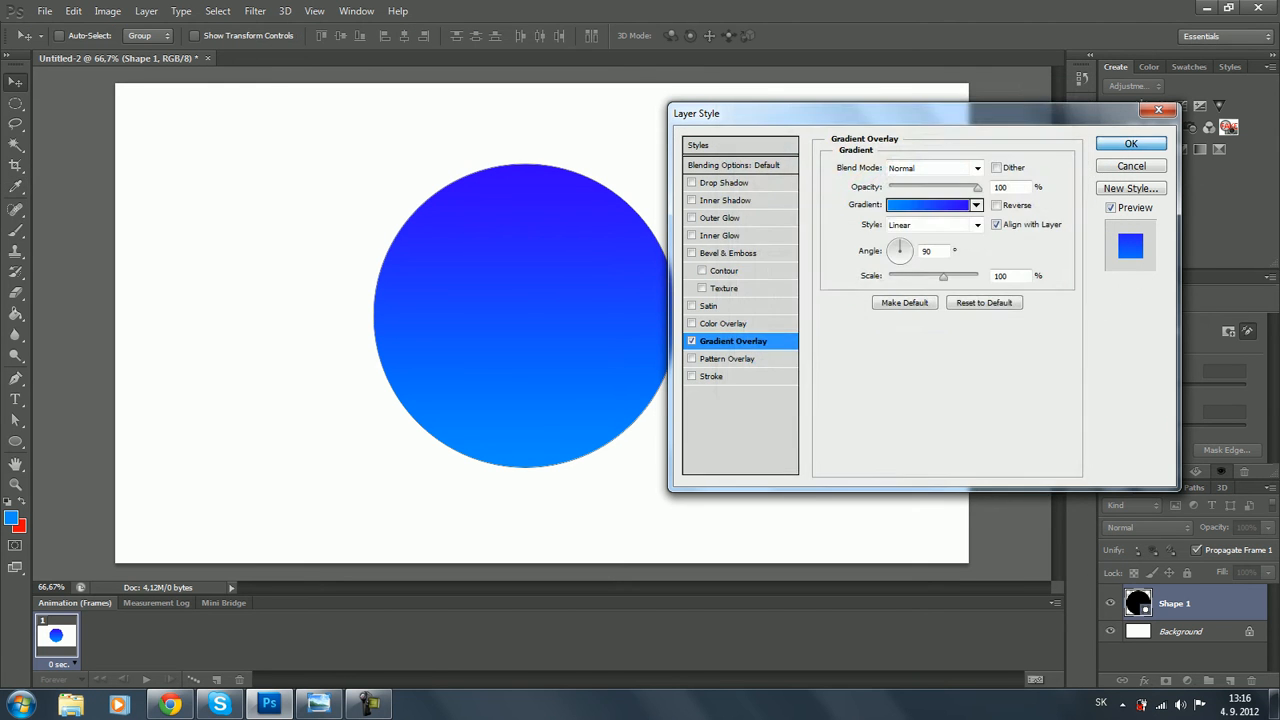
{"action": "key", "text": "Return"}
Disable the Gradient Overlay on the Shape 1 layer and enable Color Overlay instead
{"action": "double_click", "coordinate": [1216, 603]}
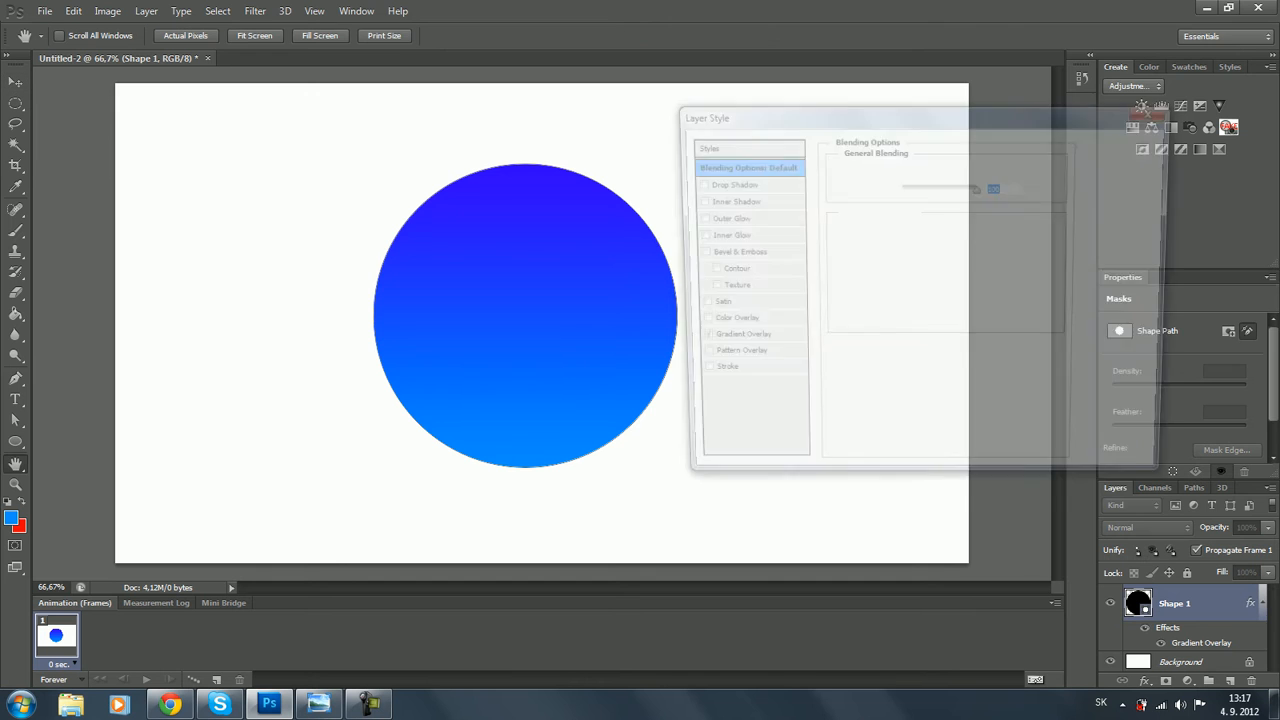
{"action": "left_click", "coordinate": [691, 341]}
{"action": "left_click", "coordinate": [727, 323]}
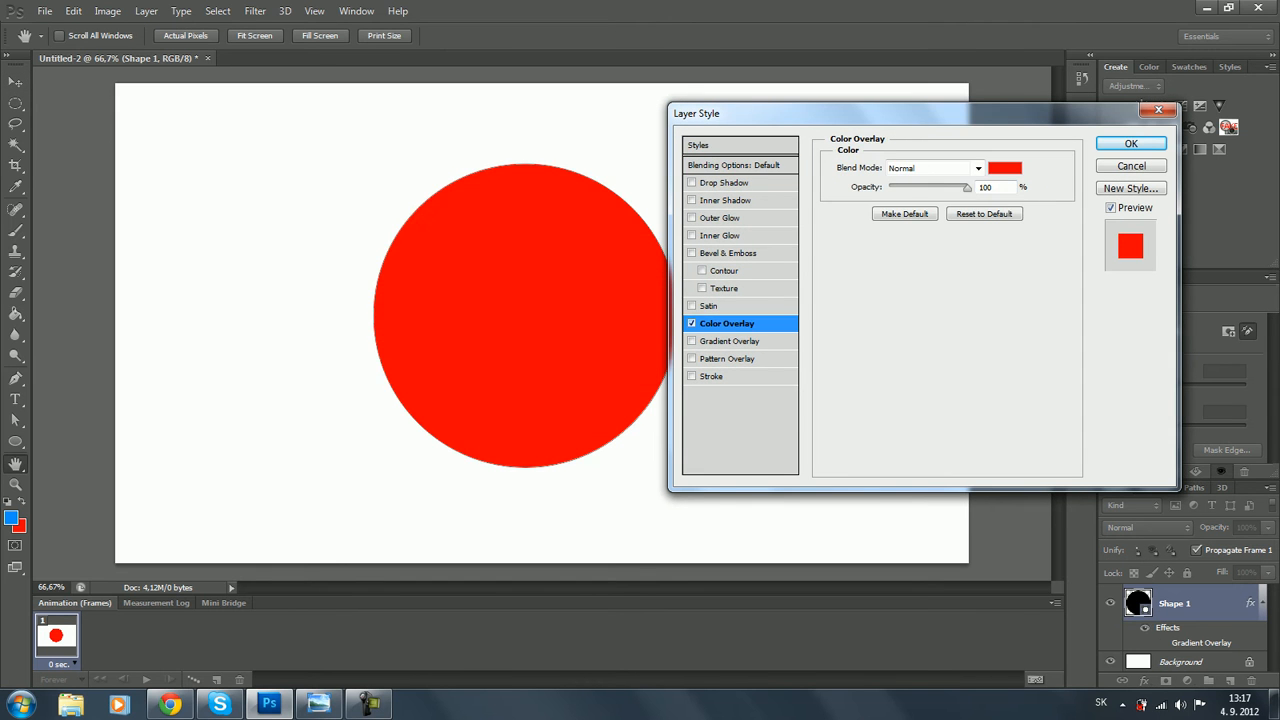
Set the circle's Color Overlay to dark blue #0555ae at 100% opacity and apply the layer style
{"action": "left_click", "coordinate": [1004, 167]}
{"action": "left_click", "coordinate": [898, 253]}
{"action": "mouse_move", "coordinate": [877, 236]}
{"action": "left_mouse_down"}
{"action": "mouse_move", "coordinate": [878, 219]}
{"action": "mouse_move", "coordinate": [877, 287]}
{"action": "mouse_move", "coordinate": [898, 229]}
{"action": "mouse_move", "coordinate": [898, 307]}
{"action": "mouse_move", "coordinate": [878, 168]}
{"action": "left_mouse_up"}
{"action": "left_click_drag", "start_coordinate": [898, 307], "coordinate": [898, 369]}
{"action": "left_click", "coordinate": [898, 227]}
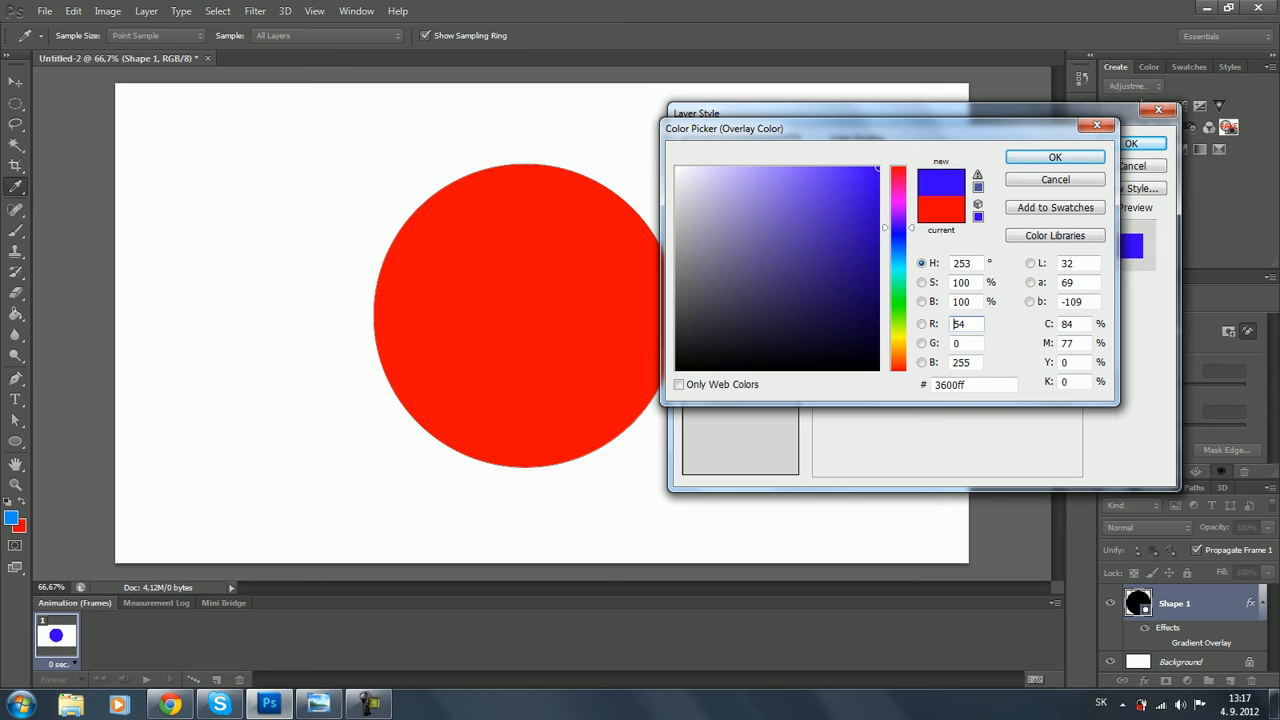
{"action": "left_click", "coordinate": [898, 250]}
{"action": "left_click", "coordinate": [873, 232]}
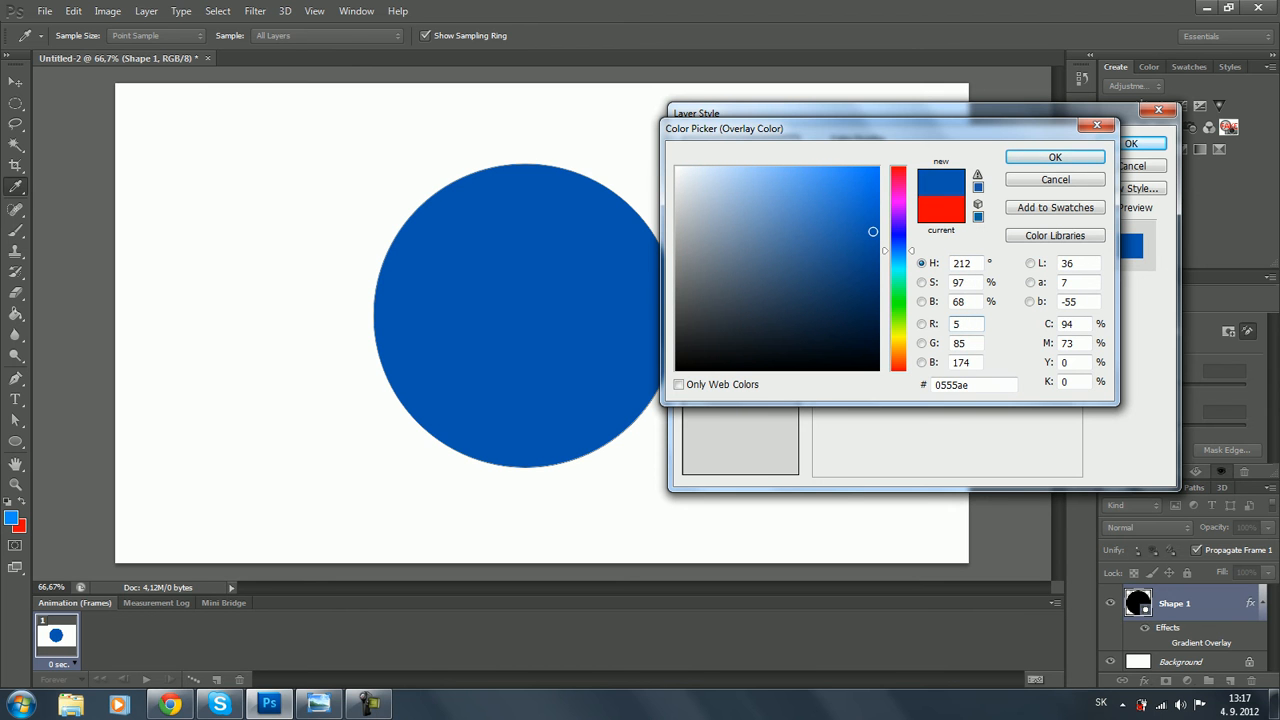
{"action": "left_click", "coordinate": [1055, 157]}
{"action": "mouse_move", "coordinate": [967, 188]}
{"action": "left_mouse_down"}
{"action": "mouse_move", "coordinate": [889, 188]}
{"action": "mouse_move", "coordinate": [967, 188]}
{"action": "left_mouse_up"}
{"action": "key", "text": "Return"}
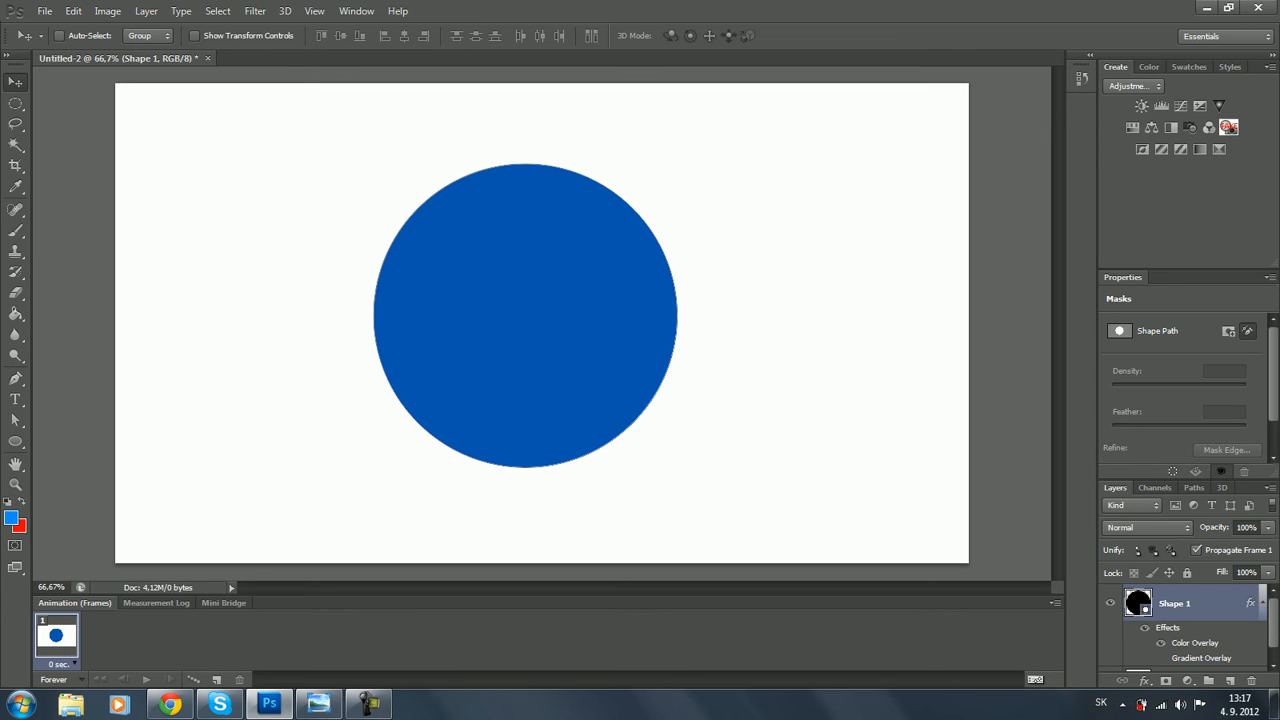
Rasterize the Shape 1 layer
{"action": "right_click", "coordinate": [1194, 607]}
{"action": "left_click", "coordinate": [1194, 614]}
{"action": "right_click", "coordinate": [1194, 607]}
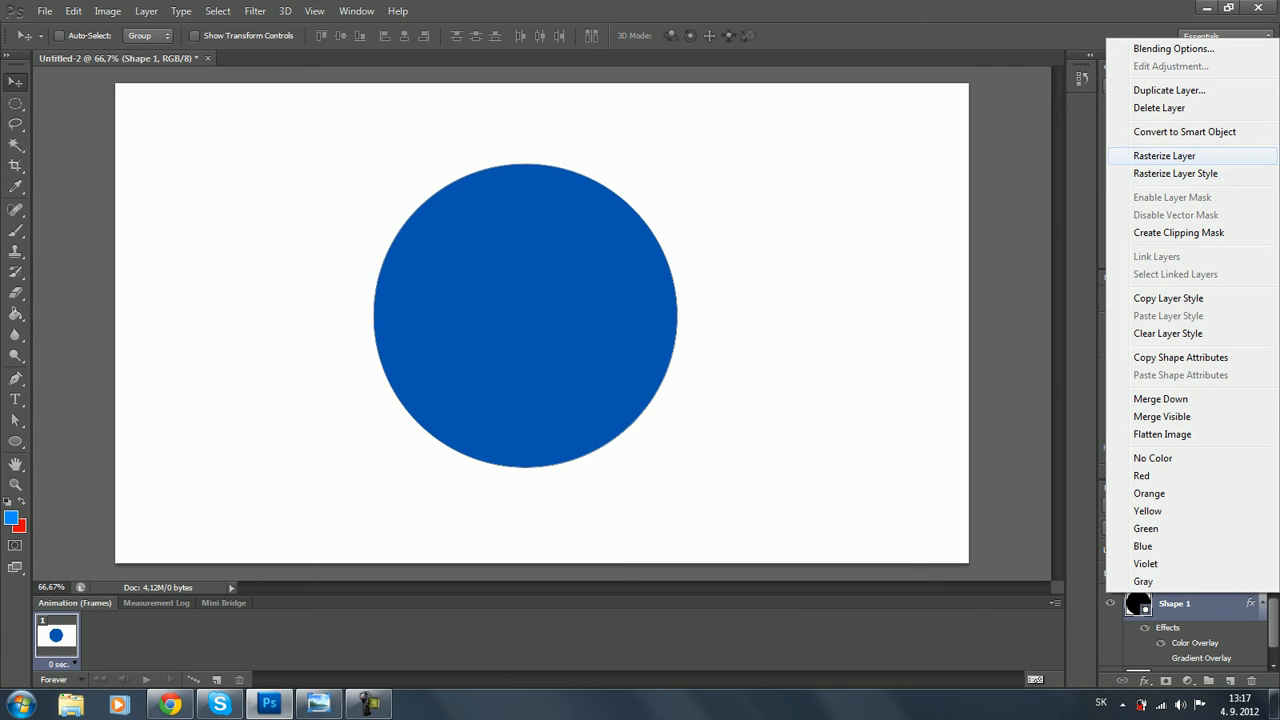
{"action": "left_click", "coordinate": [1164, 155]}
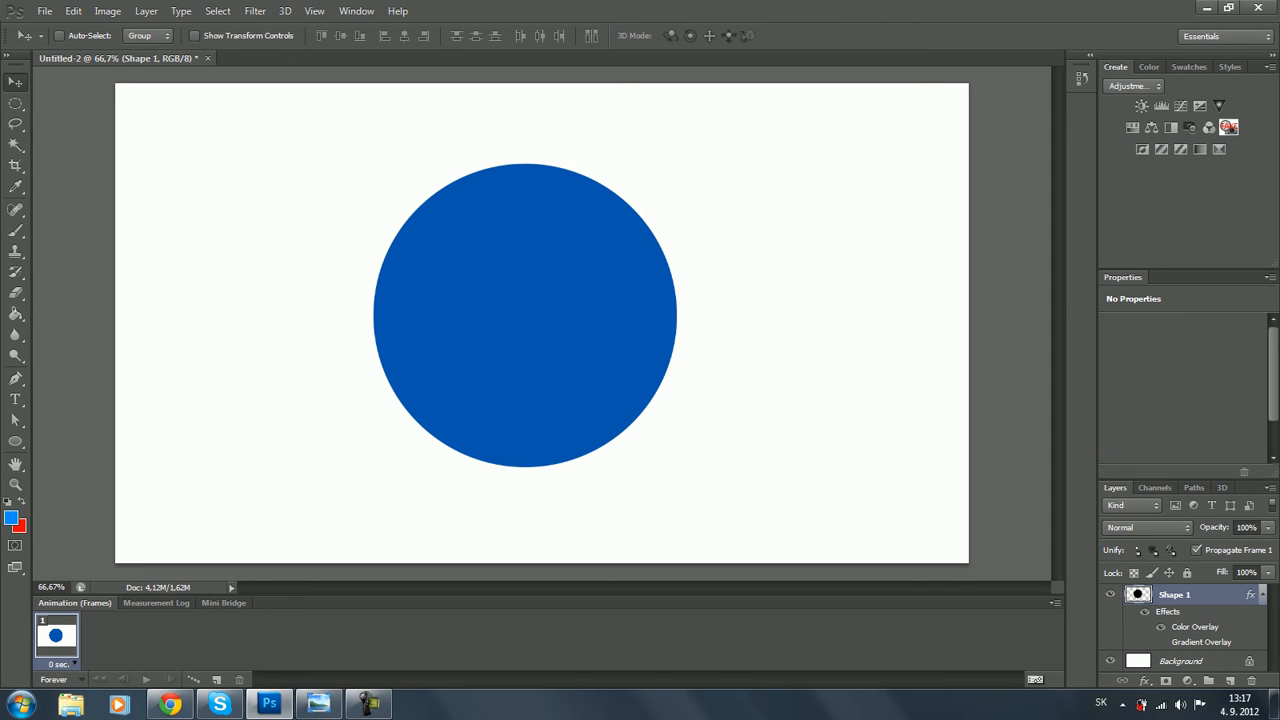
Paint a freehand test stroke around the circle with the Brush tool and undo it
{"action": "key", "text": "b"}
{"action": "mouse_move", "coordinate": [640, 300]}
{"action": "left_mouse_down"}
{"action": "mouse_move", "coordinate": [292, 280]}
{"action": "mouse_move", "coordinate": [795, 397]}
{"action": "left_mouse_up"}
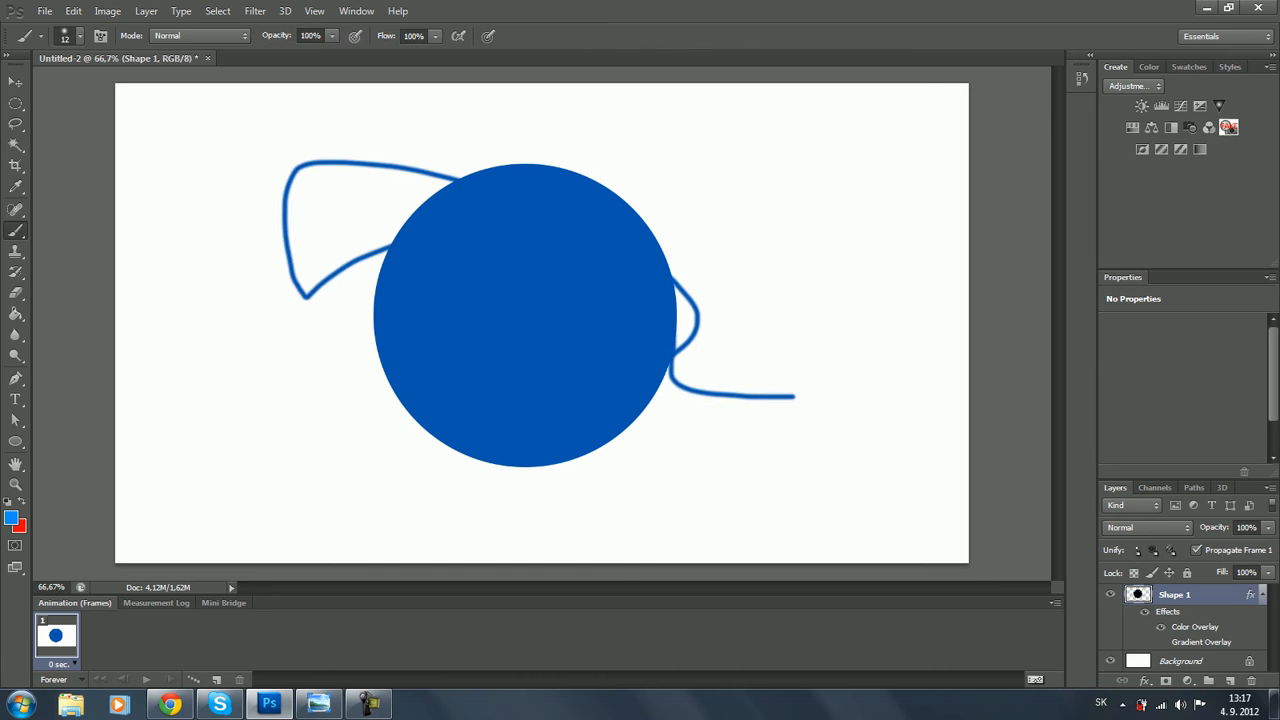
{"action": "key", "text": "ctrl+z"}
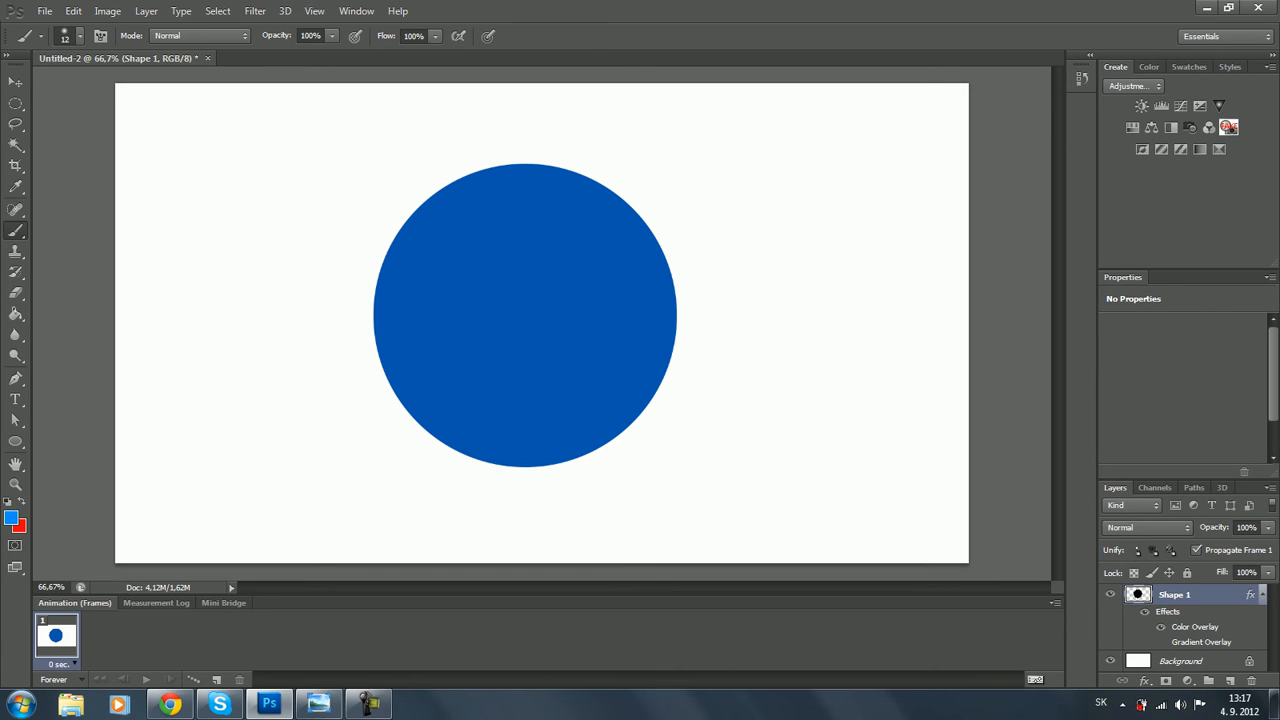
View the finished splatter logo in Windows Photo Viewer as a reference and return to Photoshop
{"action": "left_click", "coordinate": [318, 704]}
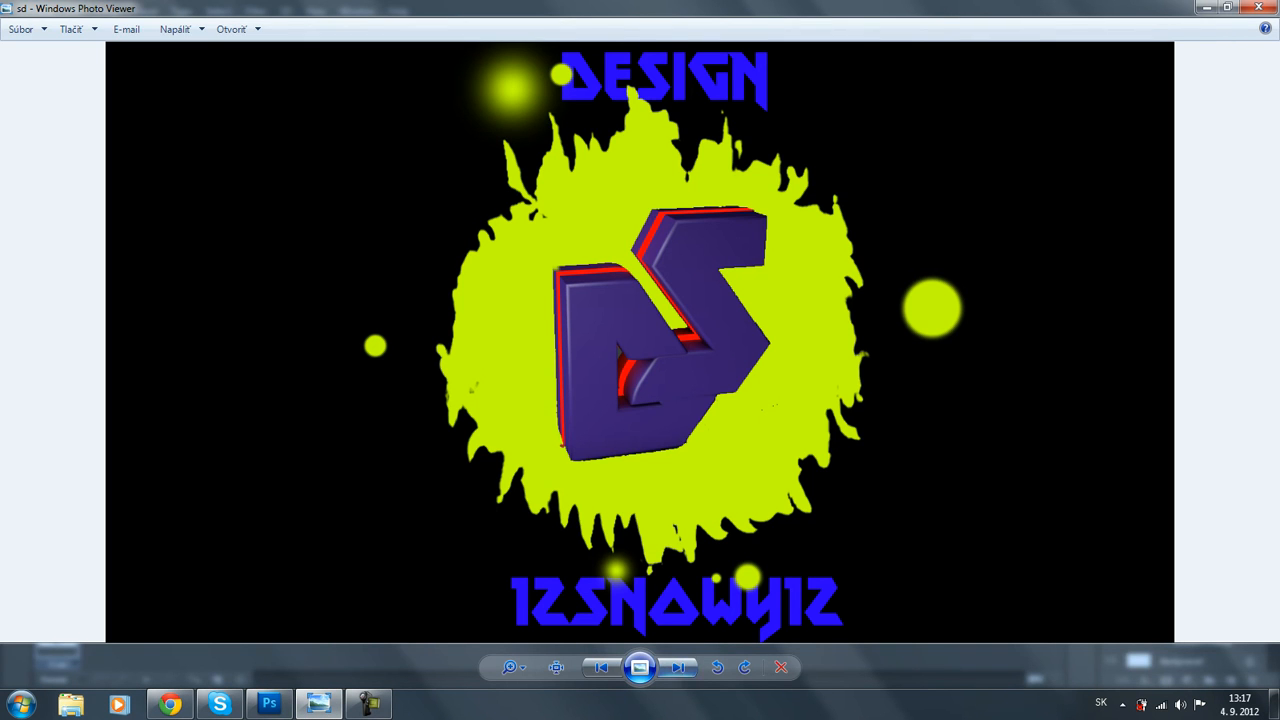
{"action": "left_click", "coordinate": [268, 704]}
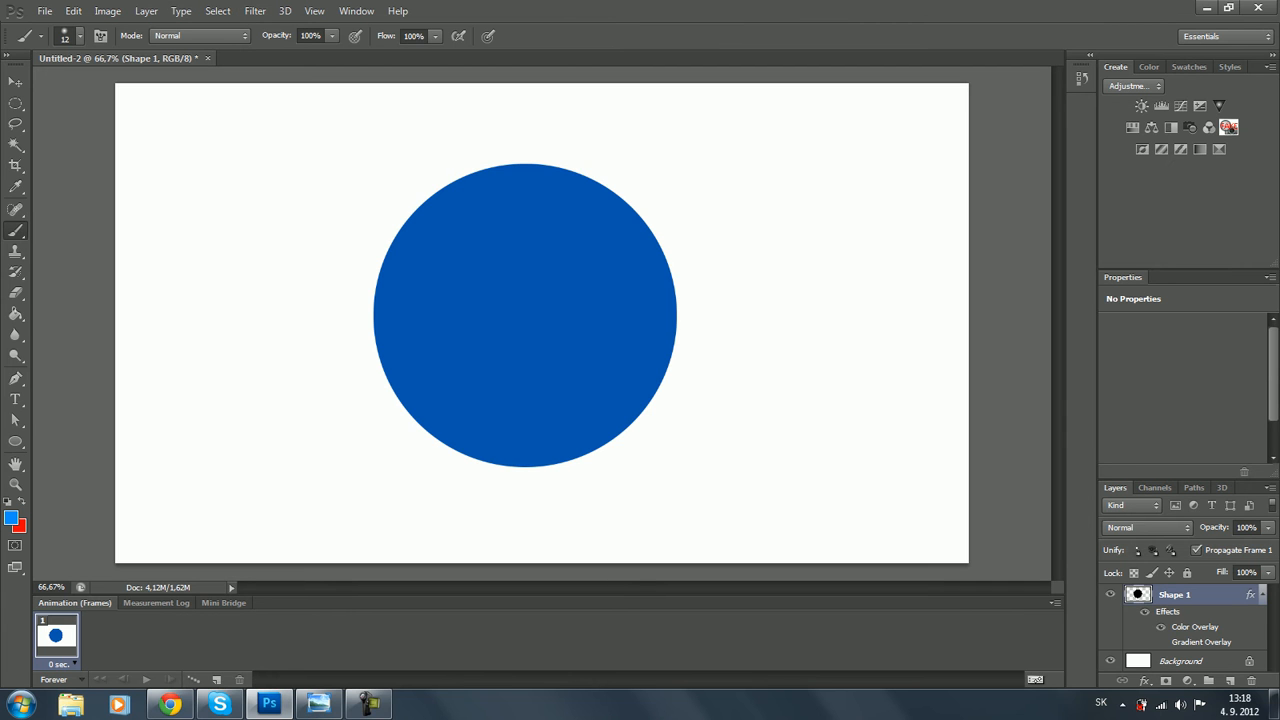
Open the Liquify filter on the circle's layer with brush size 30 and pressure 100, leaving Advanced Mode off
{"action": "left_click", "coordinate": [255, 11]}
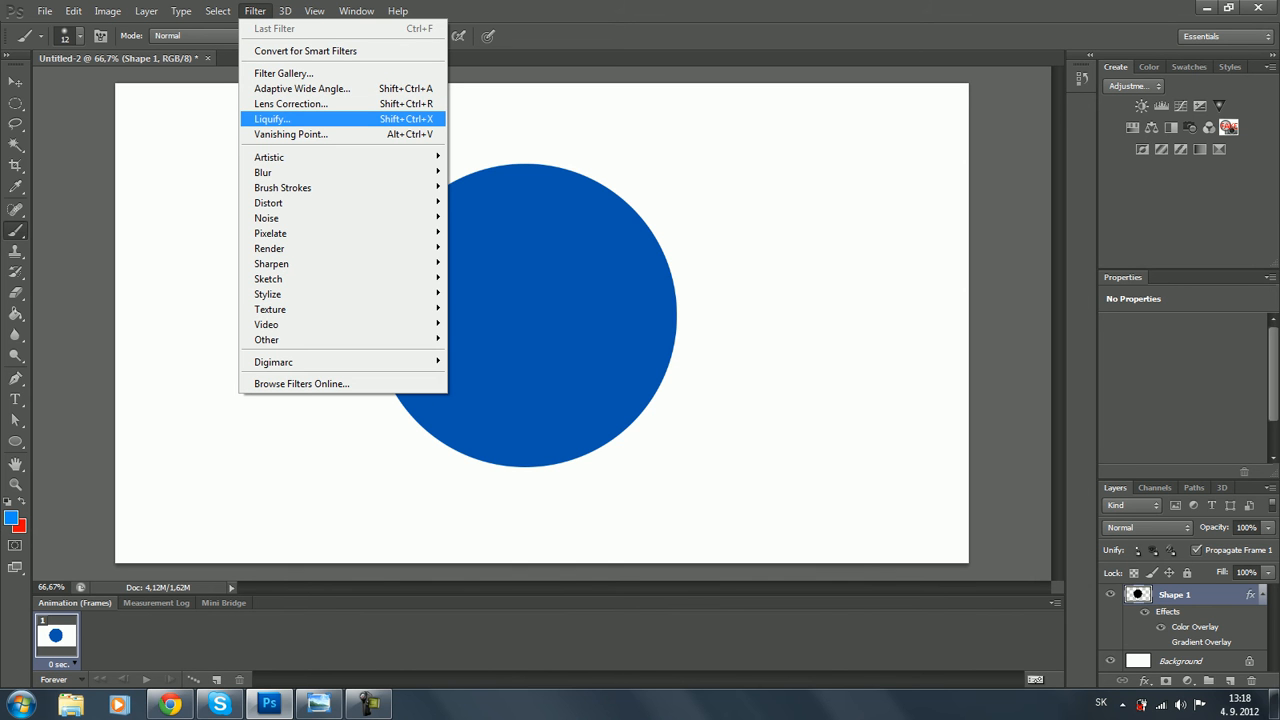
{"action": "left_click", "coordinate": [272, 119]}
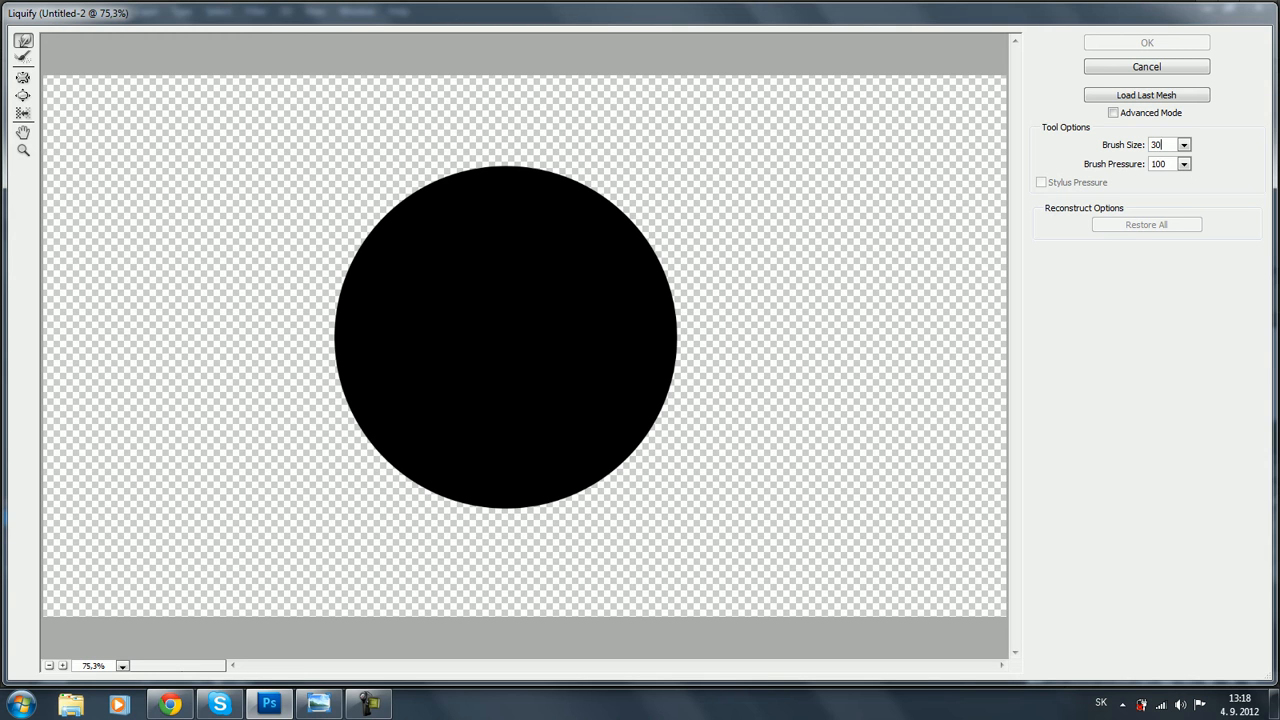
{"action": "left_click", "coordinate": [1167, 164]}
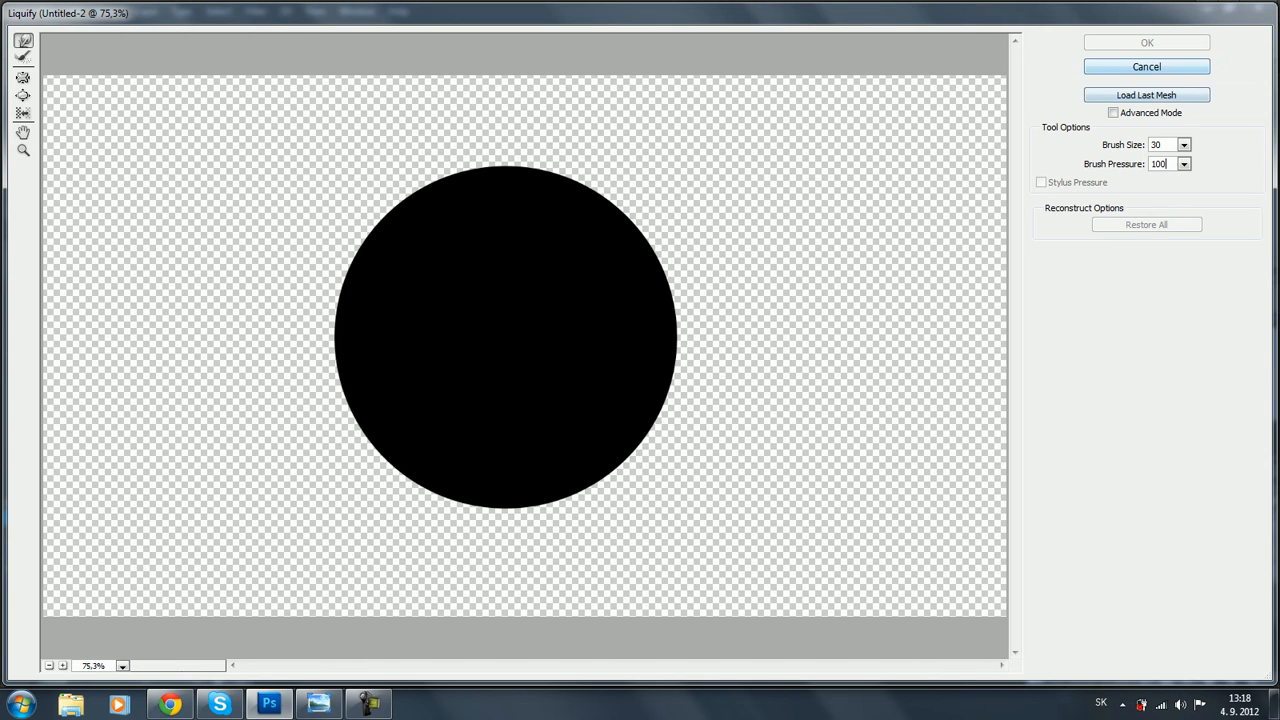
{"action": "left_click", "coordinate": [1140, 113]}
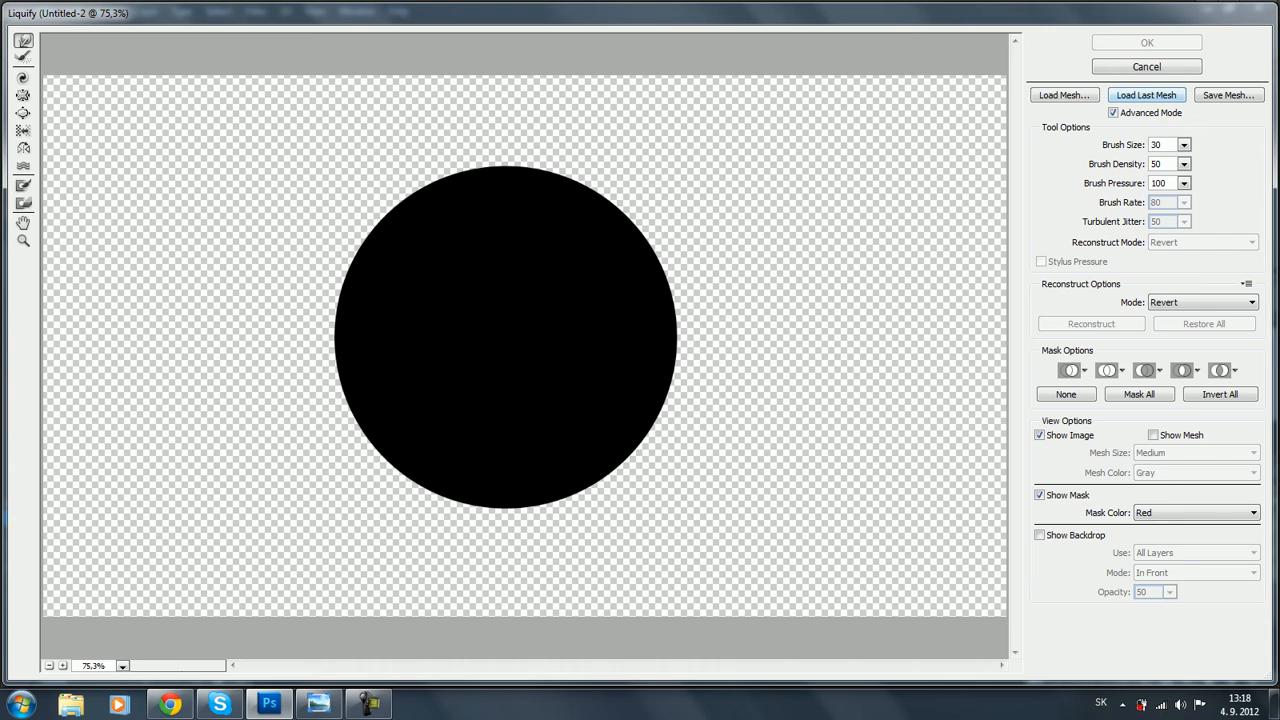
{"action": "left_click", "coordinate": [1140, 113]}
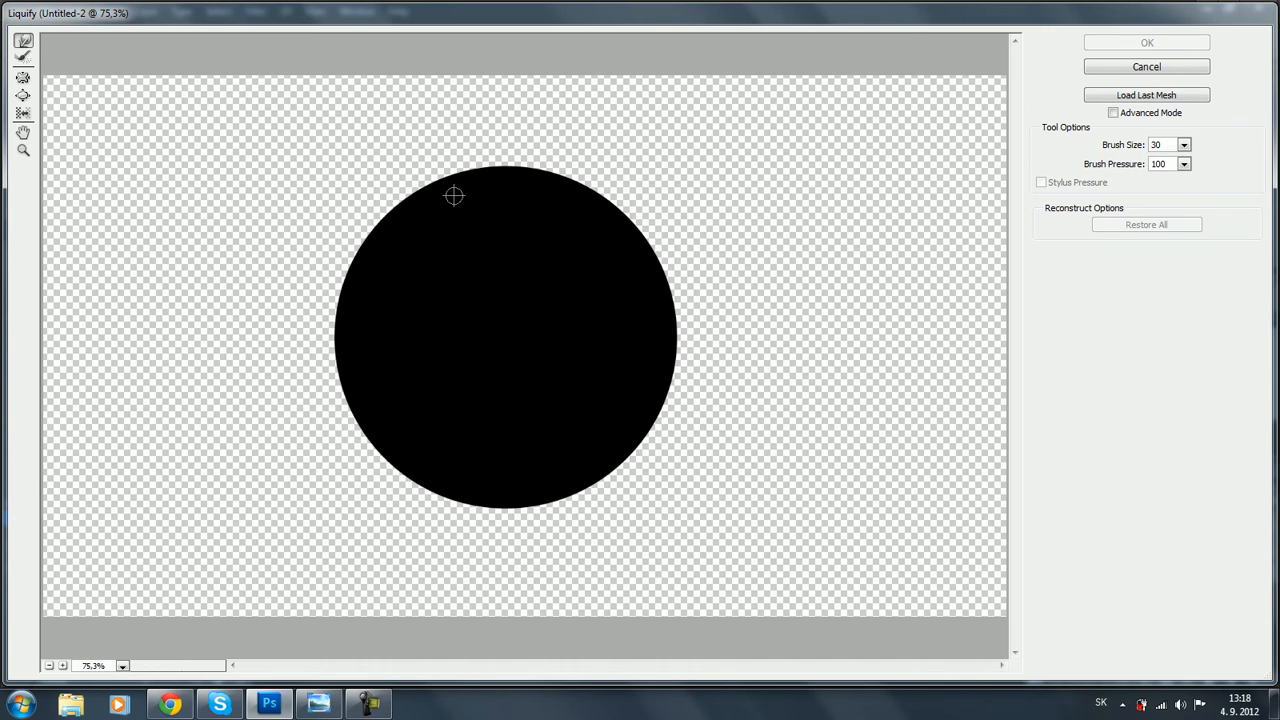
Warp the circle's edge all the way round into irregular splatter spikes with the Forward Warp tool and apply the Liquify filter
{"action": "mouse_move", "coordinate": [489, 168]}
{"action": "left_mouse_down"}
{"action": "mouse_move", "coordinate": [221, 206]}
{"action": "mouse_move", "coordinate": [584, 253]}
{"action": "mouse_move", "coordinate": [724, 299]}
{"action": "mouse_move", "coordinate": [298, 237]}
{"action": "mouse_move", "coordinate": [786, 400]}
{"action": "mouse_move", "coordinate": [431, 335]}
{"action": "mouse_move", "coordinate": [257, 333]}
{"action": "mouse_move", "coordinate": [733, 413]}
{"action": "mouse_move", "coordinate": [201, 468]}
{"action": "mouse_move", "coordinate": [632, 531]}
{"action": "mouse_move", "coordinate": [155, 568]}
{"action": "mouse_move", "coordinate": [686, 401]}
{"action": "mouse_move", "coordinate": [600, 400]}
{"action": "mouse_move", "coordinate": [622, 401]}
{"action": "mouse_move", "coordinate": [642, 515]}
{"action": "mouse_move", "coordinate": [656, 343]}
{"action": "mouse_move", "coordinate": [234, 191]}
{"action": "mouse_move", "coordinate": [839, 361]}
{"action": "mouse_move", "coordinate": [733, 279]}
{"action": "mouse_move", "coordinate": [610, 397]}
{"action": "mouse_move", "coordinate": [589, 530]}
{"action": "mouse_move", "coordinate": [112, 372]}
{"action": "mouse_move", "coordinate": [538, 291]}
{"action": "mouse_move", "coordinate": [630, 320]}
{"action": "mouse_move", "coordinate": [312, 356]}
{"action": "mouse_move", "coordinate": [346, 562]}
{"action": "mouse_move", "coordinate": [490, 278]}
{"action": "mouse_move", "coordinate": [598, 219]}
{"action": "mouse_move", "coordinate": [683, 215]}
{"action": "mouse_move", "coordinate": [576, 124]}
{"action": "mouse_move", "coordinate": [496, 272]}
{"action": "mouse_move", "coordinate": [432, 452]}
{"action": "mouse_move", "coordinate": [756, 186]}
{"action": "mouse_move", "coordinate": [653, 333]}
{"action": "mouse_move", "coordinate": [728, 343]}
{"action": "mouse_move", "coordinate": [700, 267]}
{"action": "mouse_move", "coordinate": [660, 319]}
{"action": "mouse_move", "coordinate": [664, 249]}
{"action": "mouse_move", "coordinate": [637, 223]}
{"action": "mouse_move", "coordinate": [660, 243]}
{"action": "left_mouse_up"}
{"action": "left_click_drag", "start_coordinate": [628, 238], "coordinate": [646, 209]}
{"action": "left_click_drag", "start_coordinate": [481, 146], "coordinate": [340, 206]}
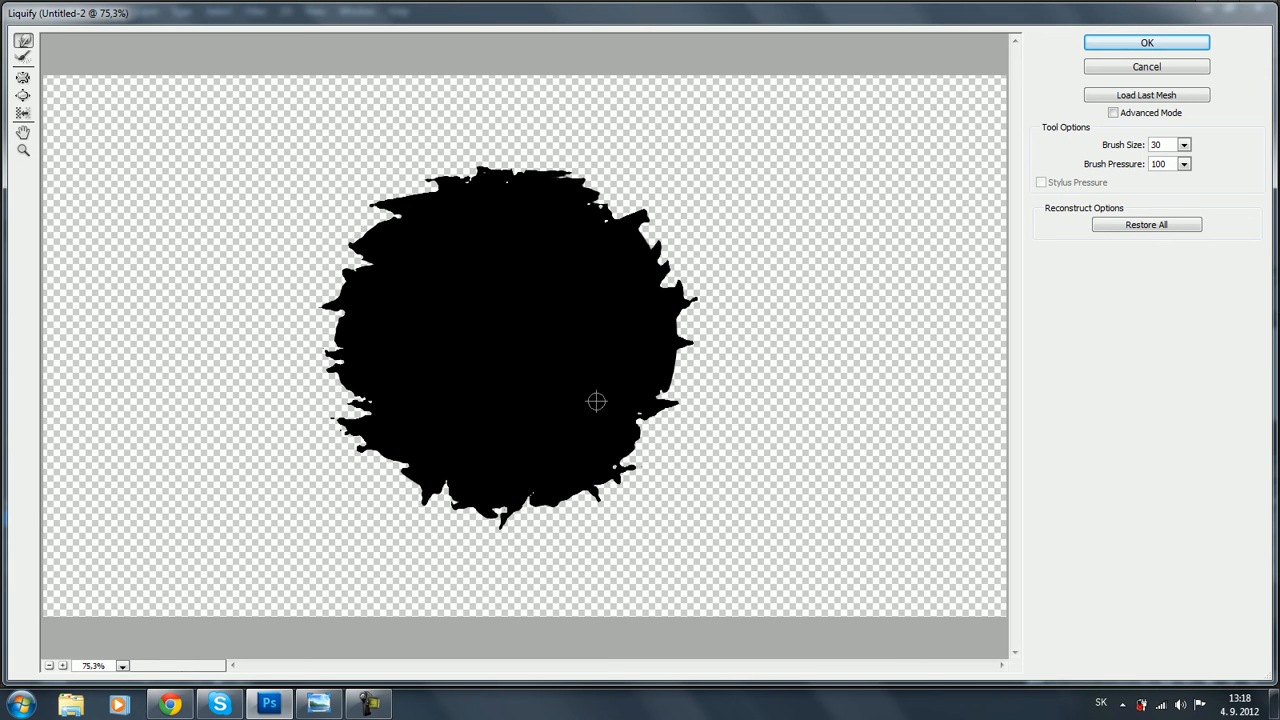
{"action": "mouse_move", "coordinate": [617, 128]}
{"action": "left_mouse_down"}
{"action": "mouse_move", "coordinate": [618, 242]}
{"action": "mouse_move", "coordinate": [707, 341]}
{"action": "mouse_move", "coordinate": [729, 267]}
{"action": "mouse_move", "coordinate": [494, 326]}
{"action": "mouse_move", "coordinate": [586, 502]}
{"action": "mouse_move", "coordinate": [396, 583]}
{"action": "mouse_move", "coordinate": [506, 433]}
{"action": "mouse_move", "coordinate": [594, 485]}
{"action": "mouse_move", "coordinate": [598, 310]}
{"action": "mouse_move", "coordinate": [634, 356]}
{"action": "mouse_move", "coordinate": [618, 125]}
{"action": "mouse_move", "coordinate": [247, 370]}
{"action": "mouse_move", "coordinate": [465, 456]}
{"action": "mouse_move", "coordinate": [558, 466]}
{"action": "mouse_move", "coordinate": [663, 230]}
{"action": "mouse_move", "coordinate": [691, 314]}
{"action": "mouse_move", "coordinate": [667, 345]}
{"action": "mouse_move", "coordinate": [457, 126]}
{"action": "mouse_move", "coordinate": [385, 147]}
{"action": "mouse_move", "coordinate": [381, 266]}
{"action": "mouse_move", "coordinate": [333, 302]}
{"action": "left_mouse_up"}
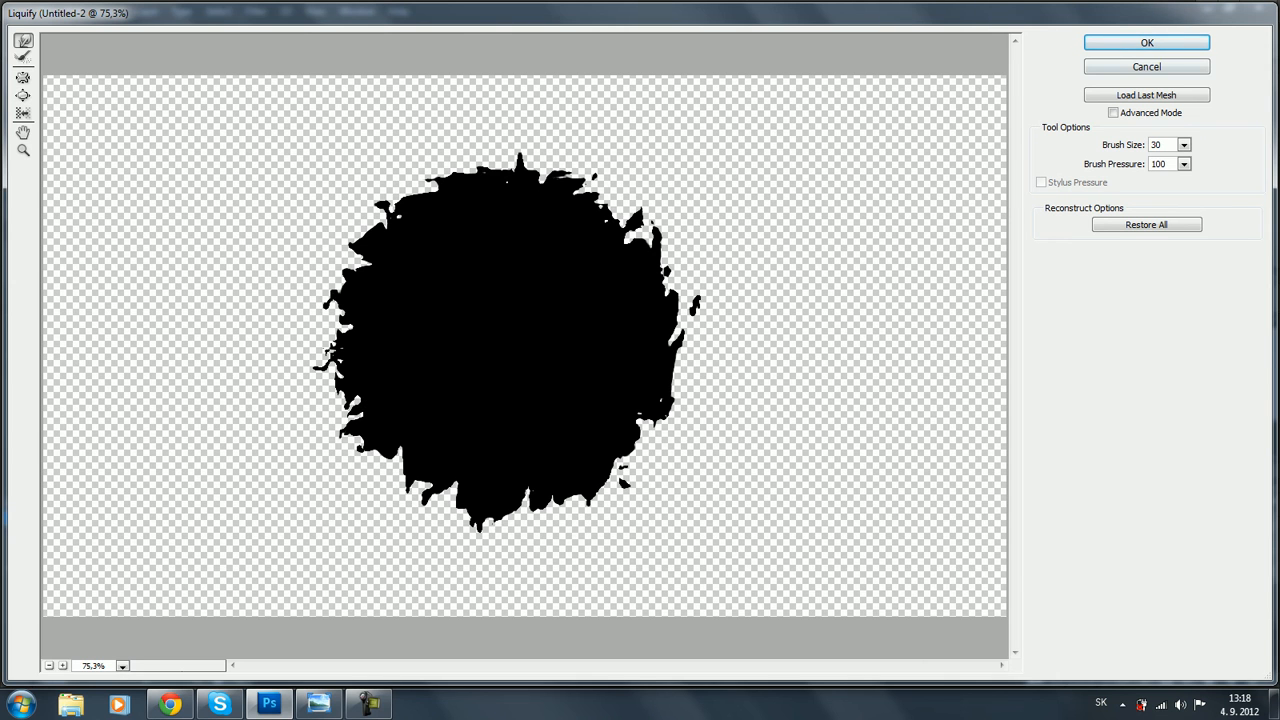
{"action": "left_click", "coordinate": [1165, 43]}
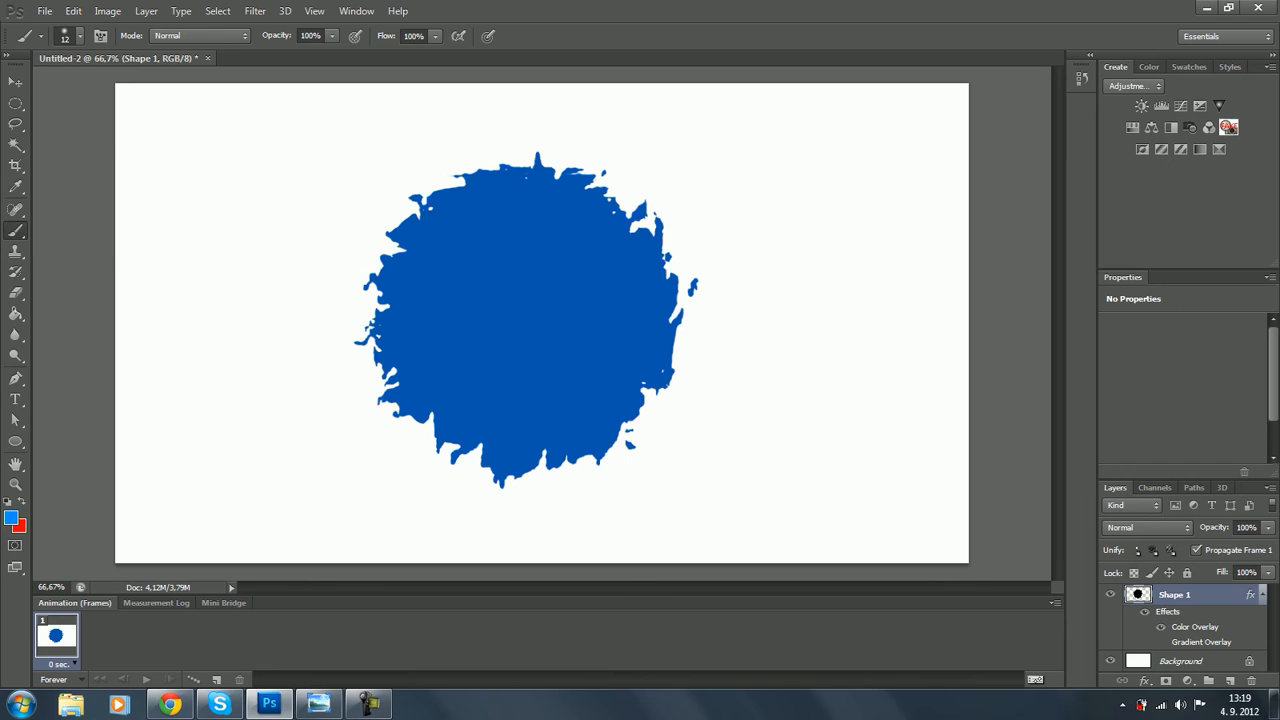
Choose a soft round preset for the Brush tool
{"action": "left_click", "coordinate": [80, 36]}
{"action": "left_click", "coordinate": [80, 36]}
{"action": "left_click", "coordinate": [80, 36]}
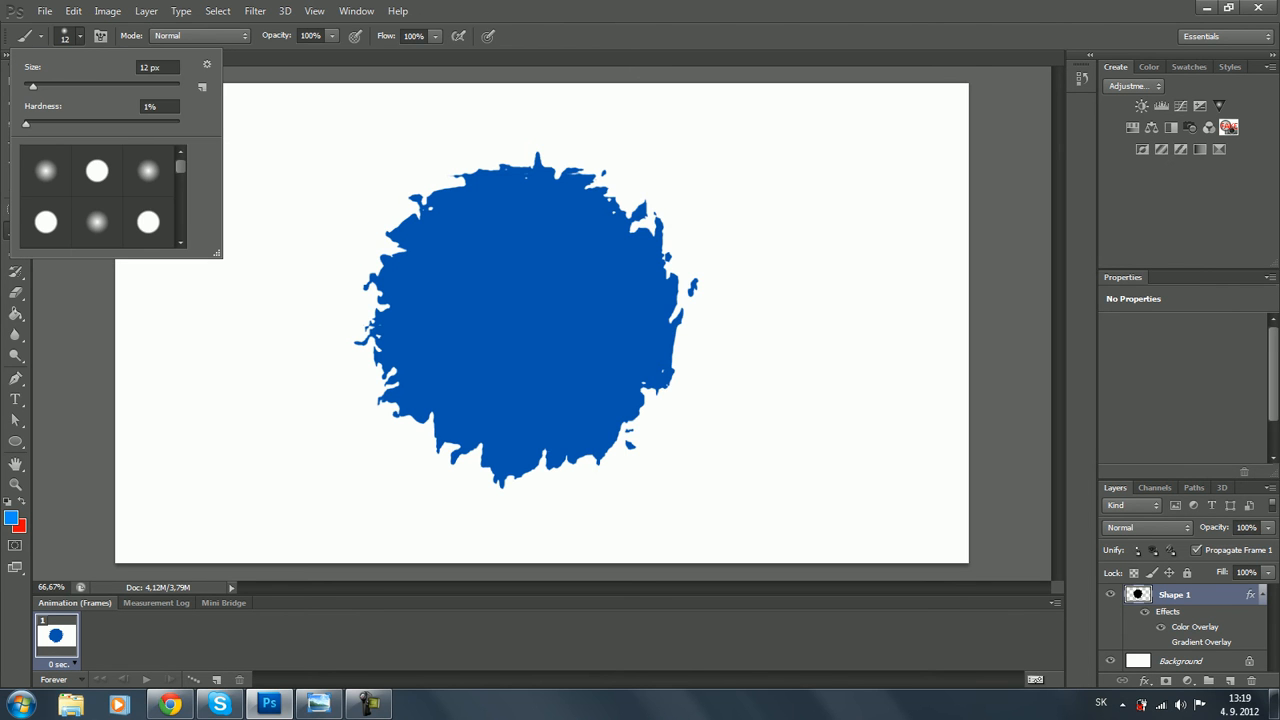
{"action": "scroll", "coordinate": [100, 196], "scroll_direction": "down", "scroll_amount": 10}
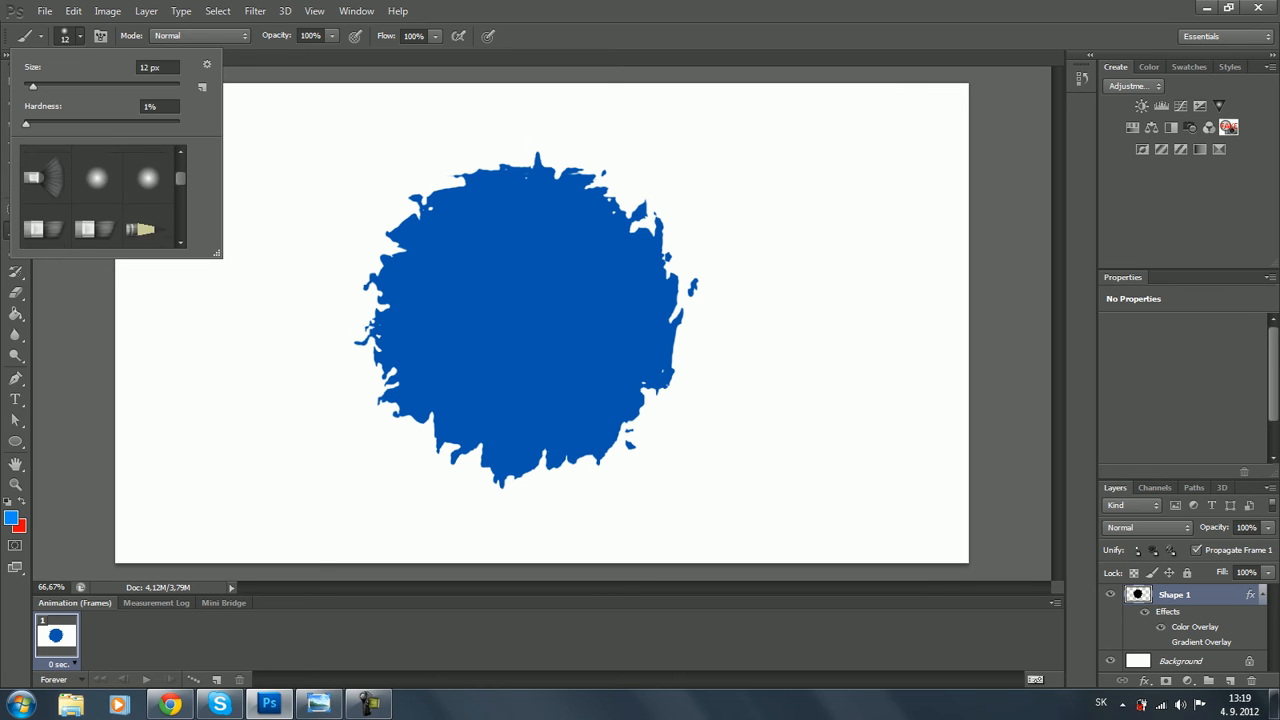
{"action": "scroll", "coordinate": [100, 196], "scroll_direction": "up", "scroll_amount": 10}
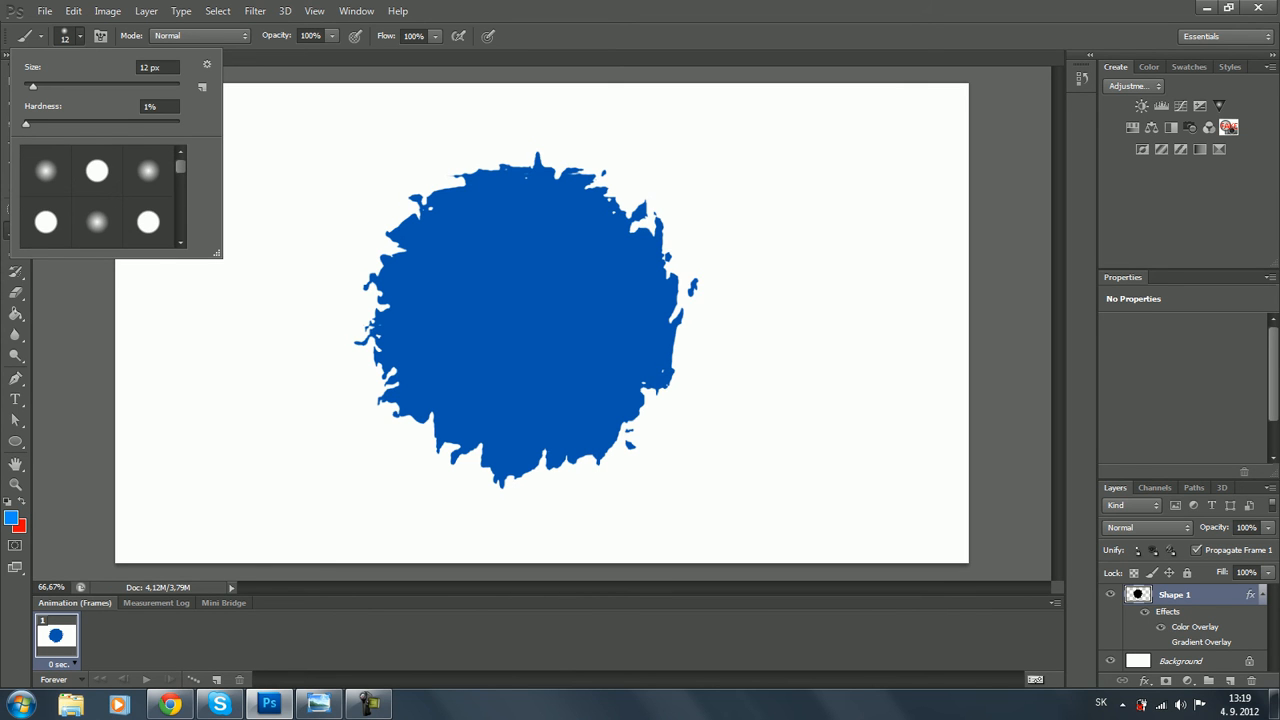
{"action": "left_click", "coordinate": [148, 171]}
{"action": "key", "text": "Return"}
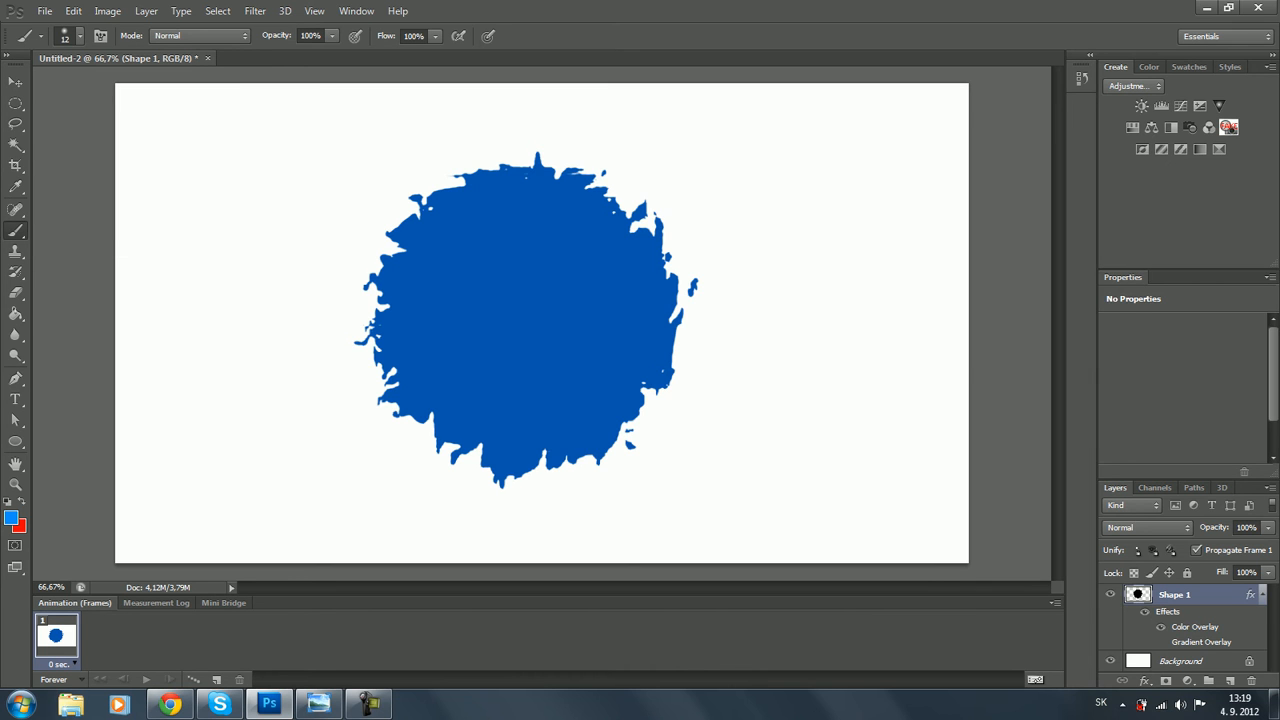
Paint single soft 99 px dots beside the splatter's left and upper-right edges, plus a 51 px dot near its upper-right edge
{"action": "right_click", "coordinate": [244, 271], "text": "ctrl"}
{"action": "key", "text": "Escape"}
{"action": "mouse_move", "coordinate": [270, 286]}
{"action": "left_mouse_down"}
{"action": "mouse_move", "coordinate": [886, 286]}
{"action": "mouse_move", "coordinate": [303, 286]}
{"action": "left_mouse_up"}
{"action": "left_click", "coordinate": [307, 350]}
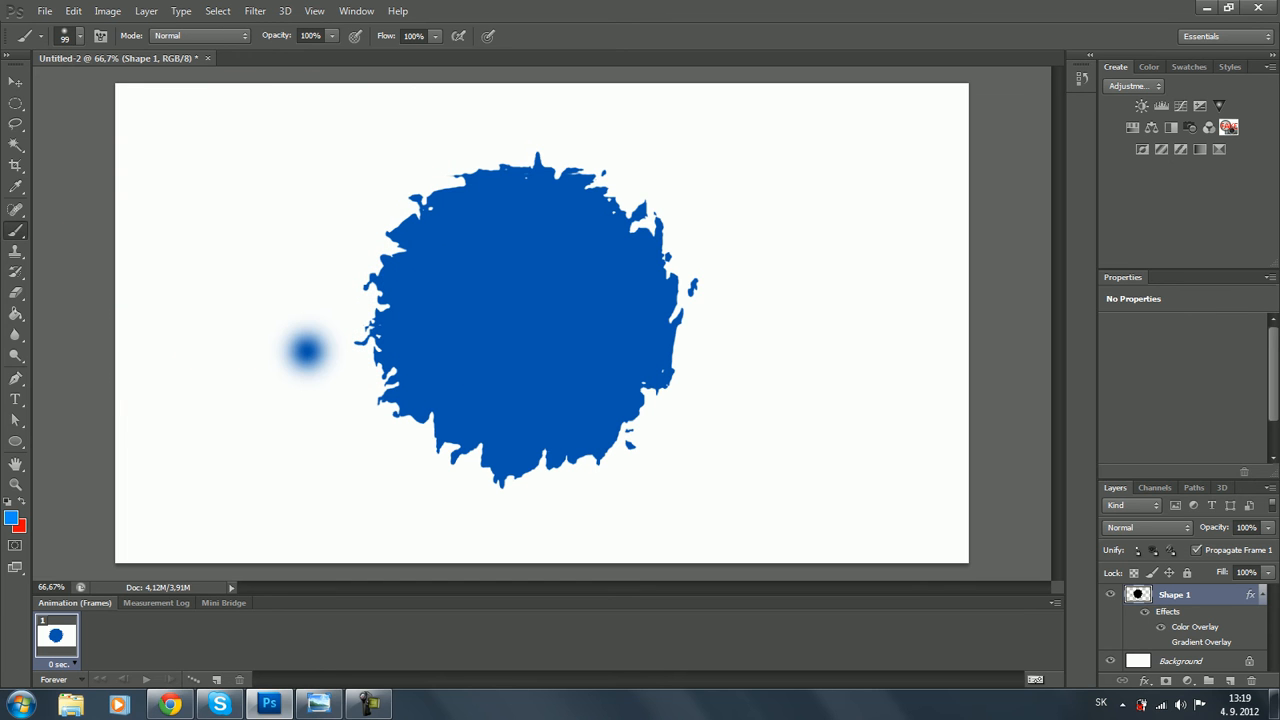
{"action": "left_click", "coordinate": [749, 216]}
{"action": "left_click_drag", "start_coordinate": [706, 234], "coordinate": [682, 234]}
{"action": "left_click", "coordinate": [678, 193]}
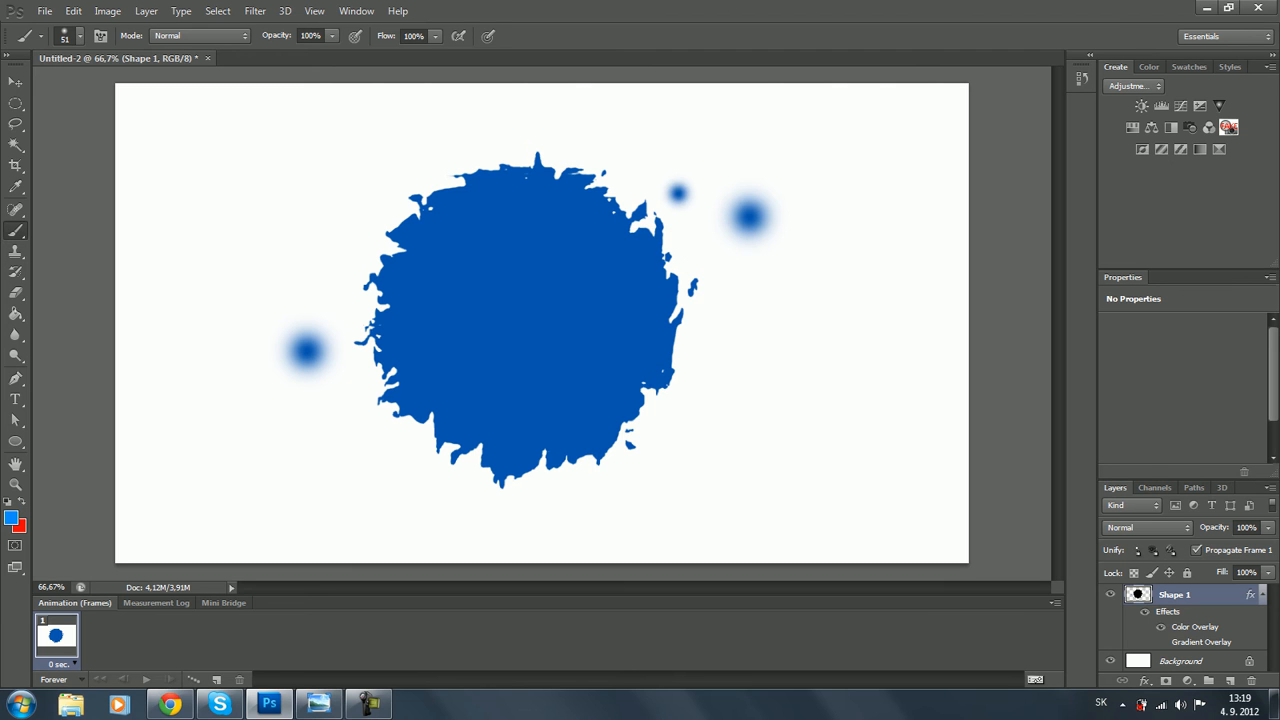
Cluster four smaller soft dots of varied sizes around the large dot left of the splatter, making the upper-left one 72 px
{"action": "left_click", "coordinate": [322, 390]}
{"action": "left_click_drag", "start_coordinate": [462, 292], "coordinate": [440, 292]}
{"action": "left_click", "coordinate": [324, 318]}
{"action": "left_click", "coordinate": [284, 374]}
{"action": "left_click_drag", "start_coordinate": [284, 374], "coordinate": [330, 374]}
{"action": "left_click", "coordinate": [268, 323]}
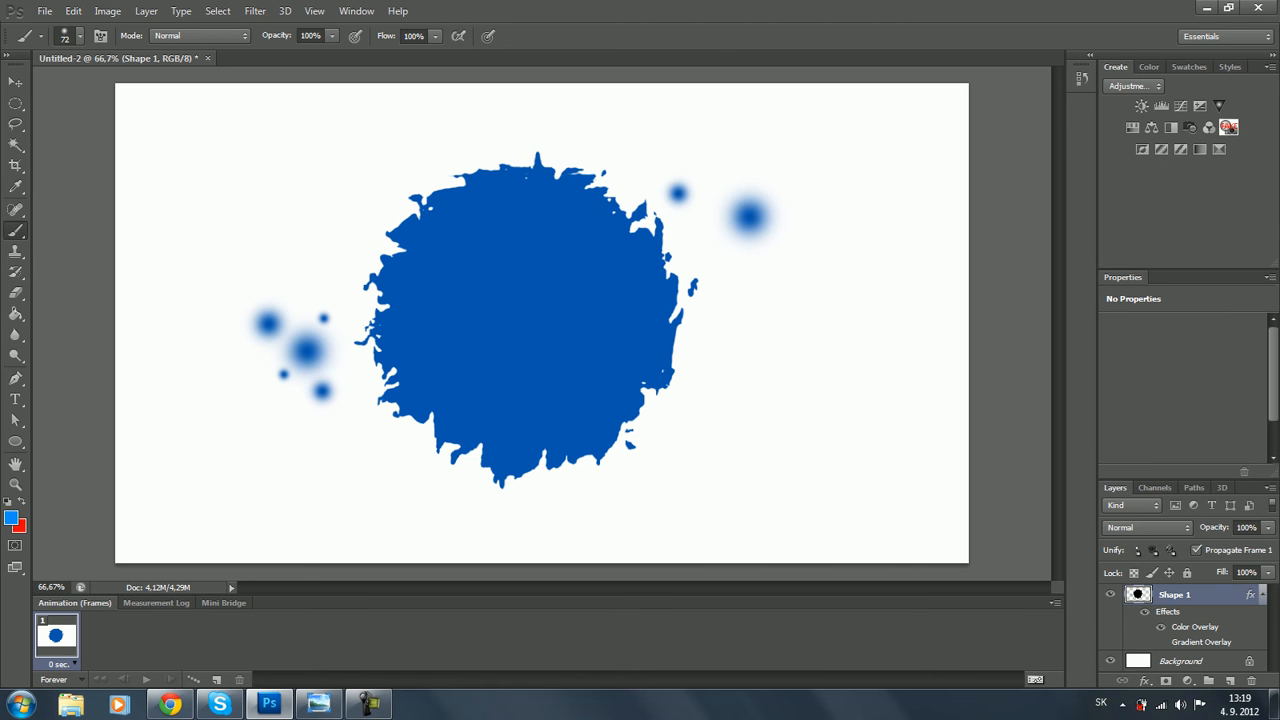
Add soft dots of varied sizes around the large dot right of the splatter, with a 117 px one below it
{"action": "left_click", "coordinate": [793, 232]}
{"action": "mouse_move", "coordinate": [718, 232]}
{"action": "left_mouse_down"}
{"action": "mouse_move", "coordinate": [690, 232]}
{"action": "mouse_move", "coordinate": [730, 266]}
{"action": "mouse_move", "coordinate": [760, 266]}
{"action": "left_mouse_up"}
{"action": "left_click", "coordinate": [718, 232]}
{"action": "left_click", "coordinate": [752, 272]}
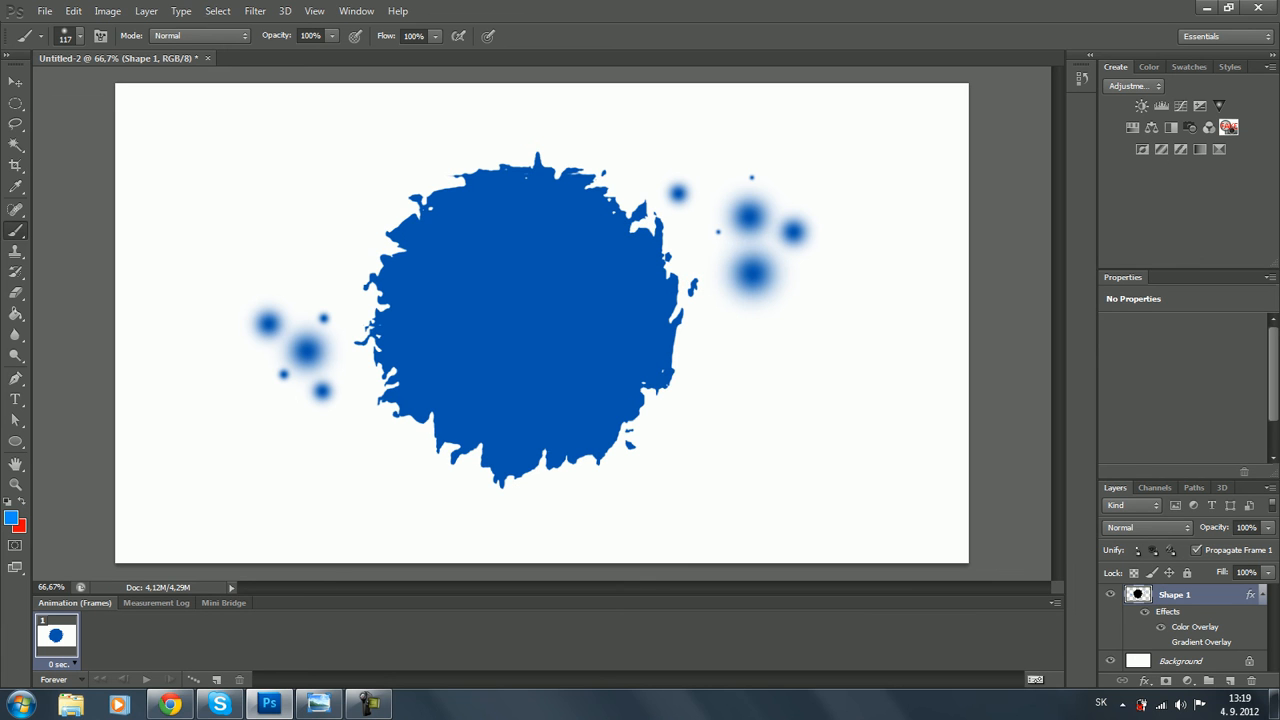
Paint one large soft dot below the splatter and a 78 px dot above its upper-left edge
{"action": "left_click", "coordinate": [546, 522]}
{"action": "mouse_move", "coordinate": [490, 270]}
{"action": "left_mouse_down"}
{"action": "mouse_move", "coordinate": [460, 270]}
{"action": "mouse_move", "coordinate": [588, 270]}
{"action": "mouse_move", "coordinate": [570, 270]}
{"action": "left_mouse_up"}
{"action": "left_click_drag", "start_coordinate": [390, 155], "coordinate": [325, 155]}
{"action": "left_click", "coordinate": [429, 140]}
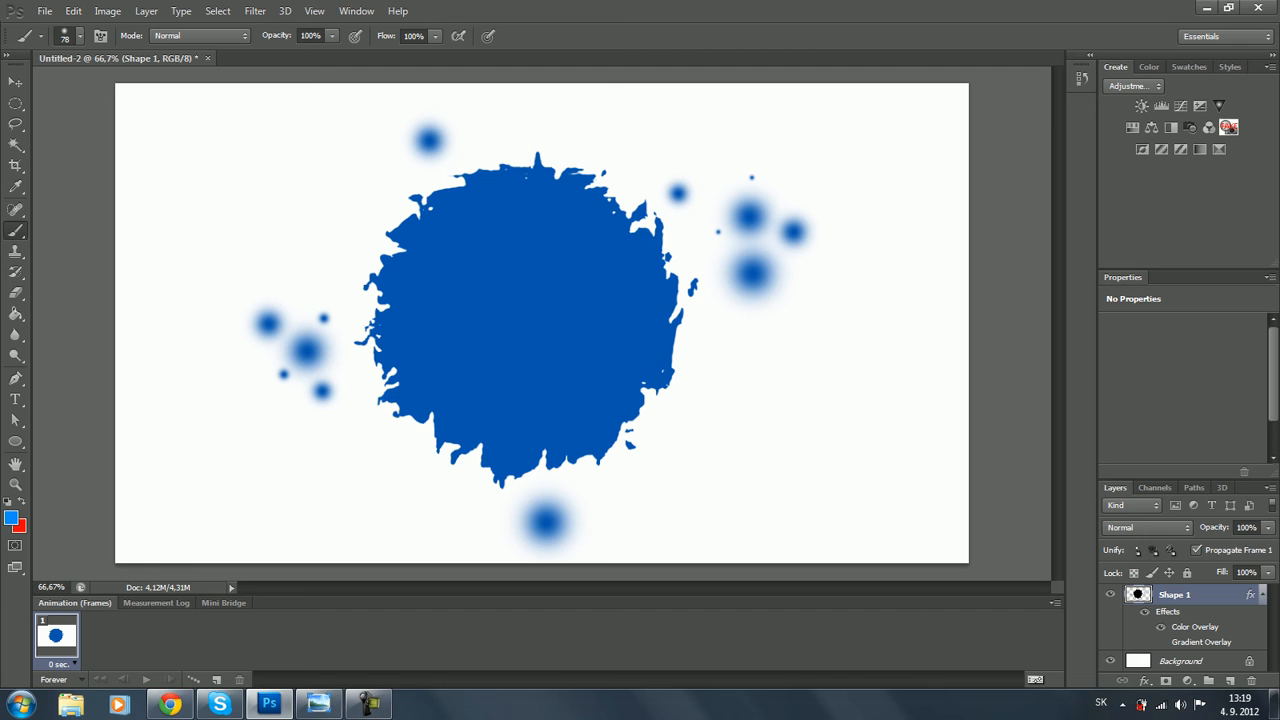
Add the text "Design" in Metal Lord above left of the splatter and set its size to 72 pt
{"action": "left_click", "coordinate": [15, 399]}
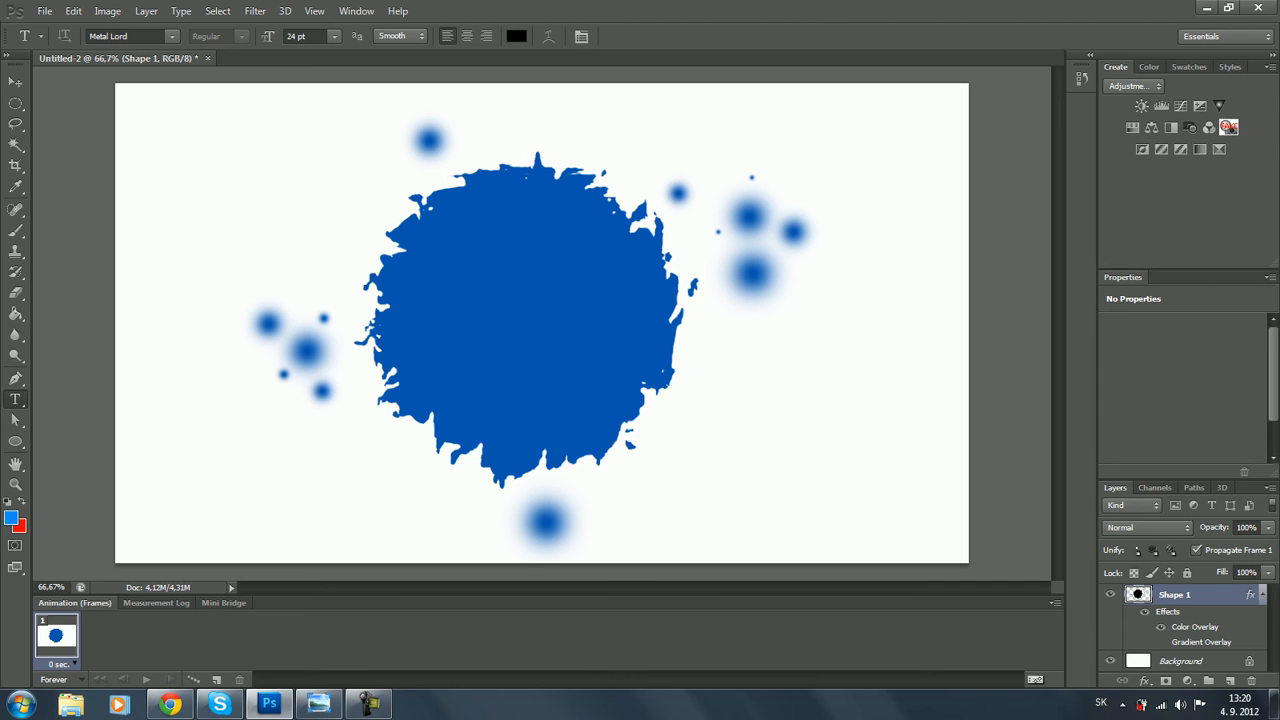
{"action": "left_click", "coordinate": [290, 188]}
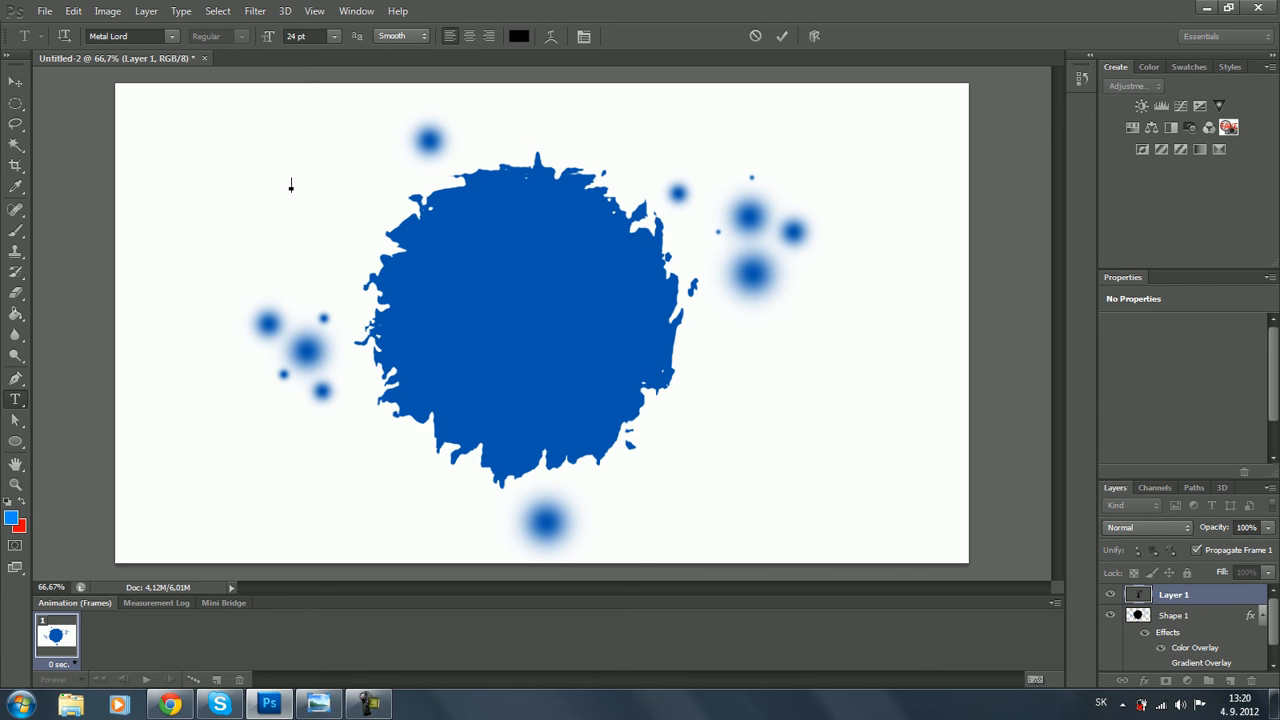
{"action": "type", "text": "DESIGN"}
{"action": "left_click", "coordinate": [334, 36]}
{"action": "left_click", "coordinate": [314, 306]}
{"action": "left_click_drag", "start_coordinate": [306, 36], "coordinate": [285, 36]}
{"action": "type", "text": "100"}
{"action": "key", "text": "Return"}
{"action": "key", "text": "ctrl+a"}
{"action": "left_click", "coordinate": [334, 36]}
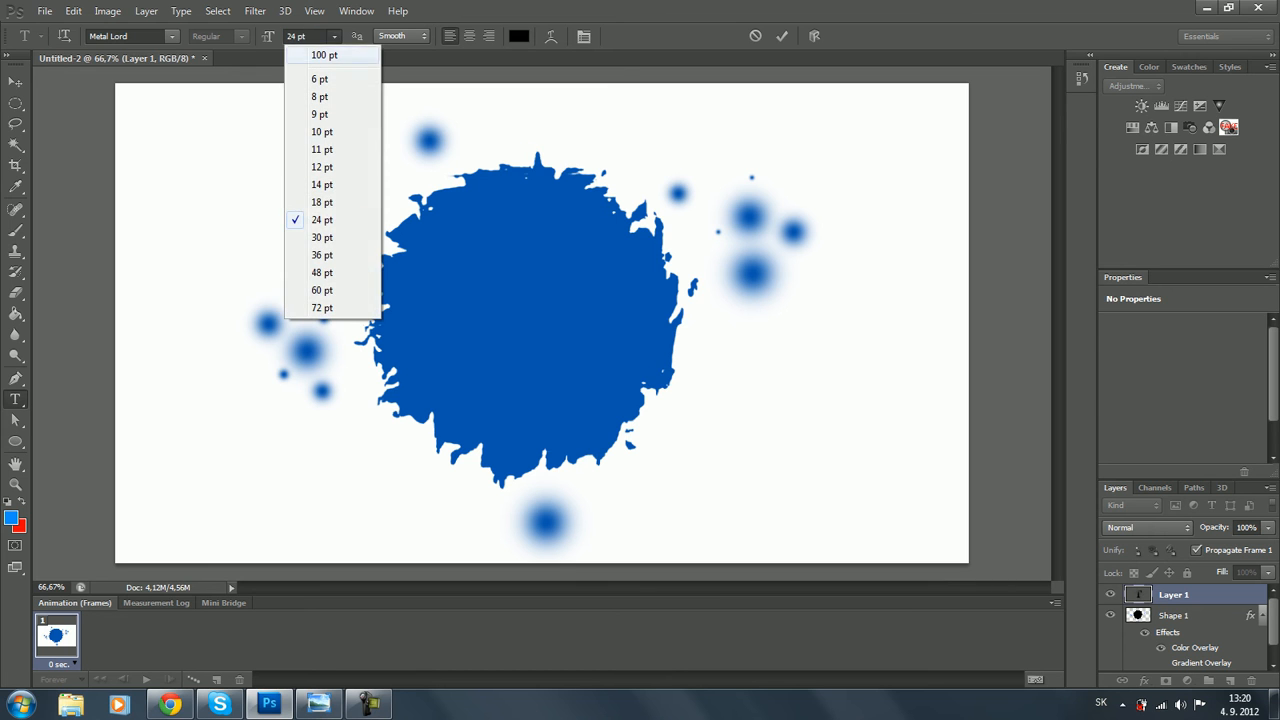
{"action": "left_click", "coordinate": [314, 307]}
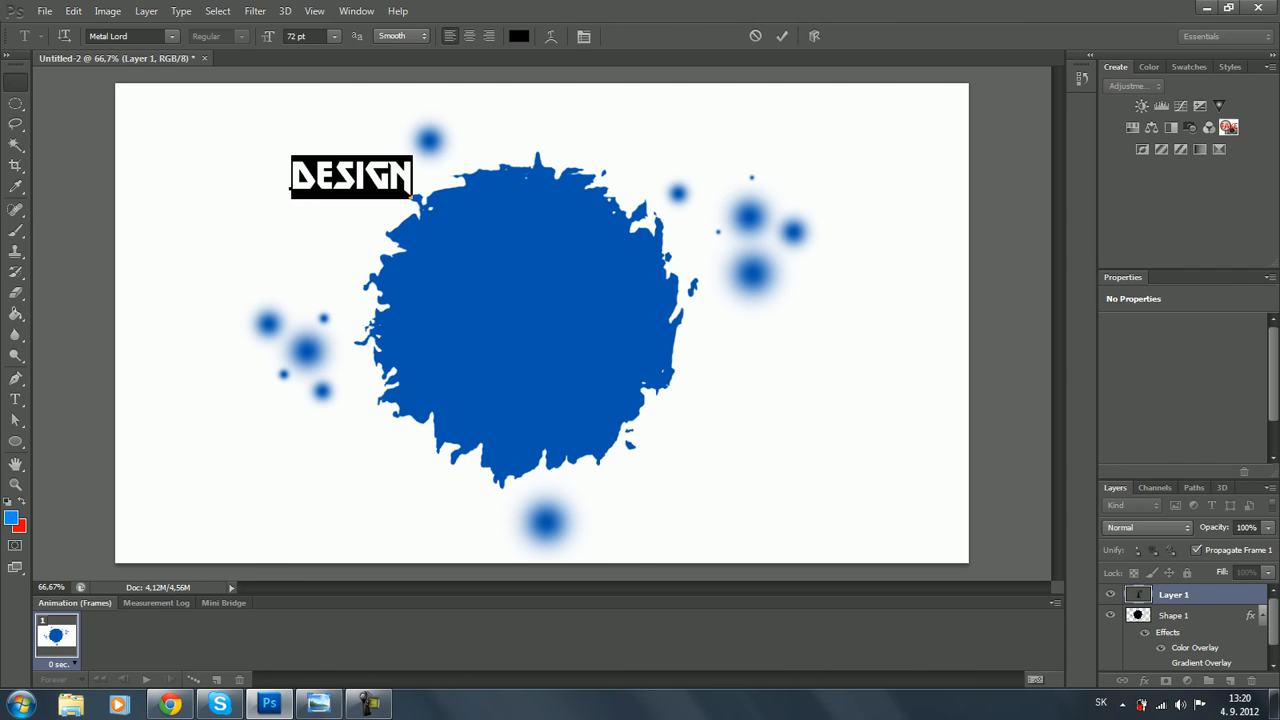
Enlarge the Design text to 124 pt and position it centrally above the splatter
{"action": "left_click", "coordinate": [15, 81]}
{"action": "left_click_drag", "start_coordinate": [338, 190], "coordinate": [507, 150]}
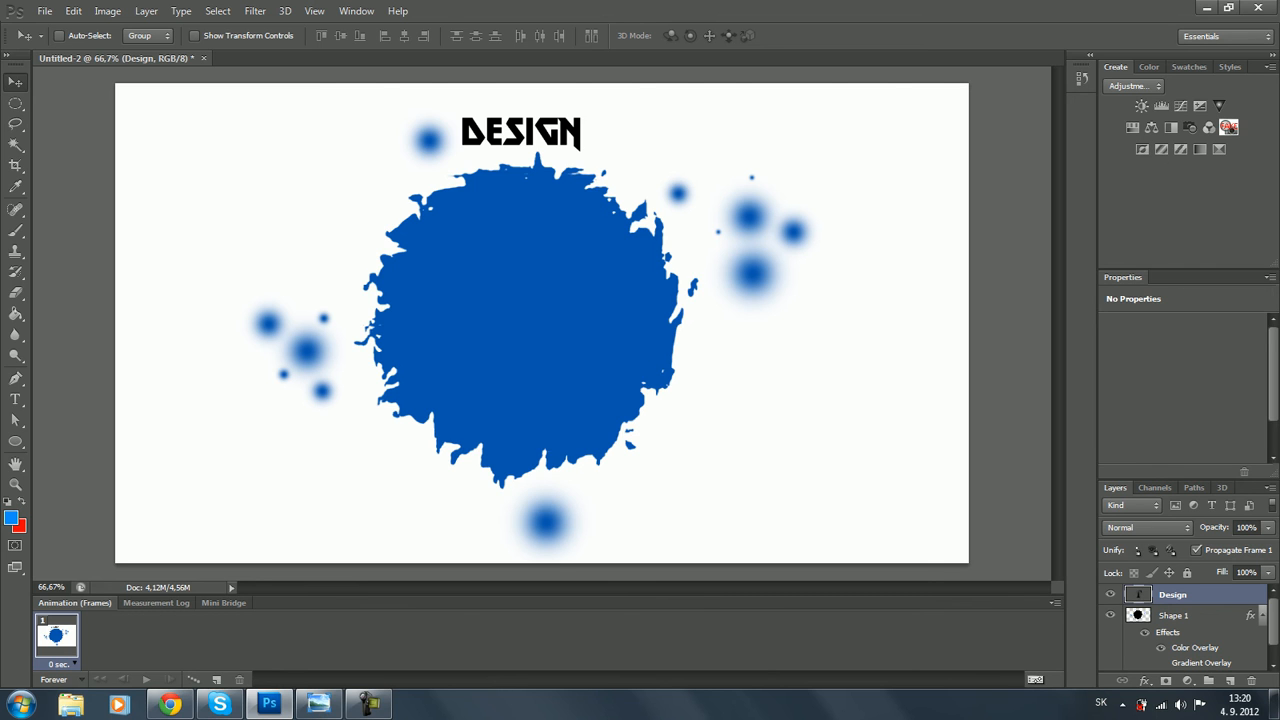
{"action": "key", "text": "t"}
{"action": "double_click", "coordinate": [537, 140]}
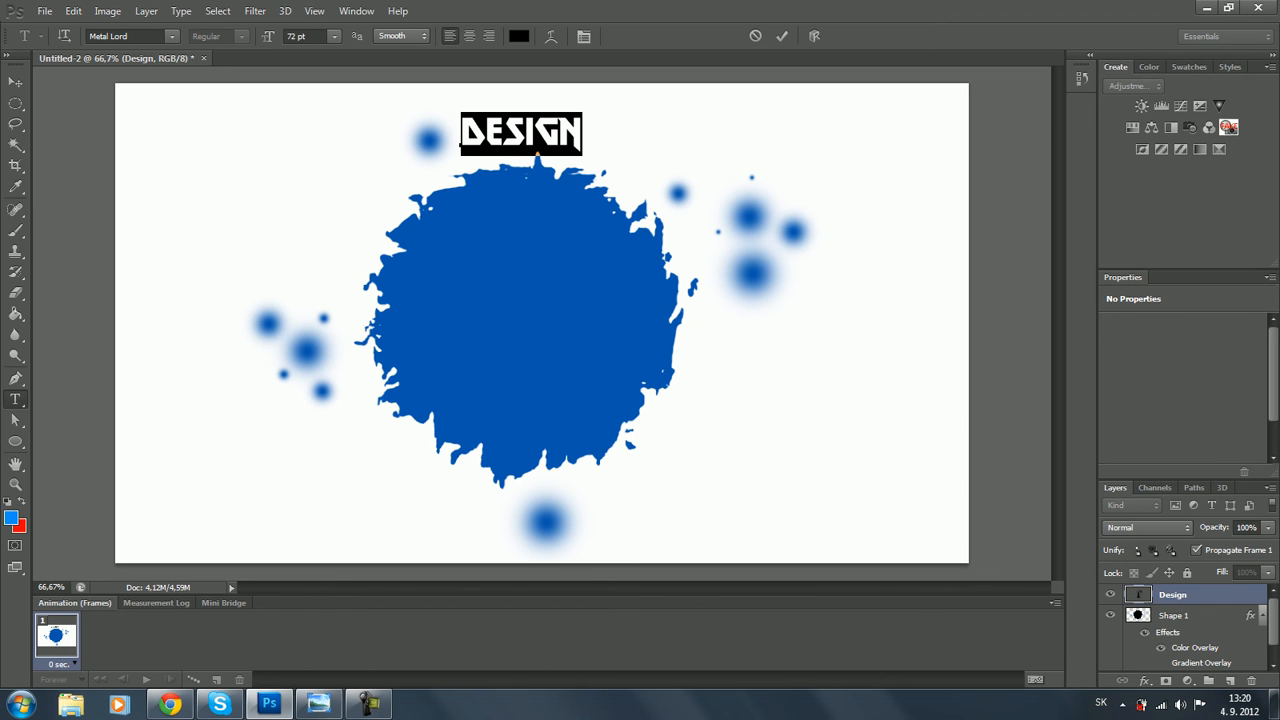
{"action": "left_click", "coordinate": [584, 36]}
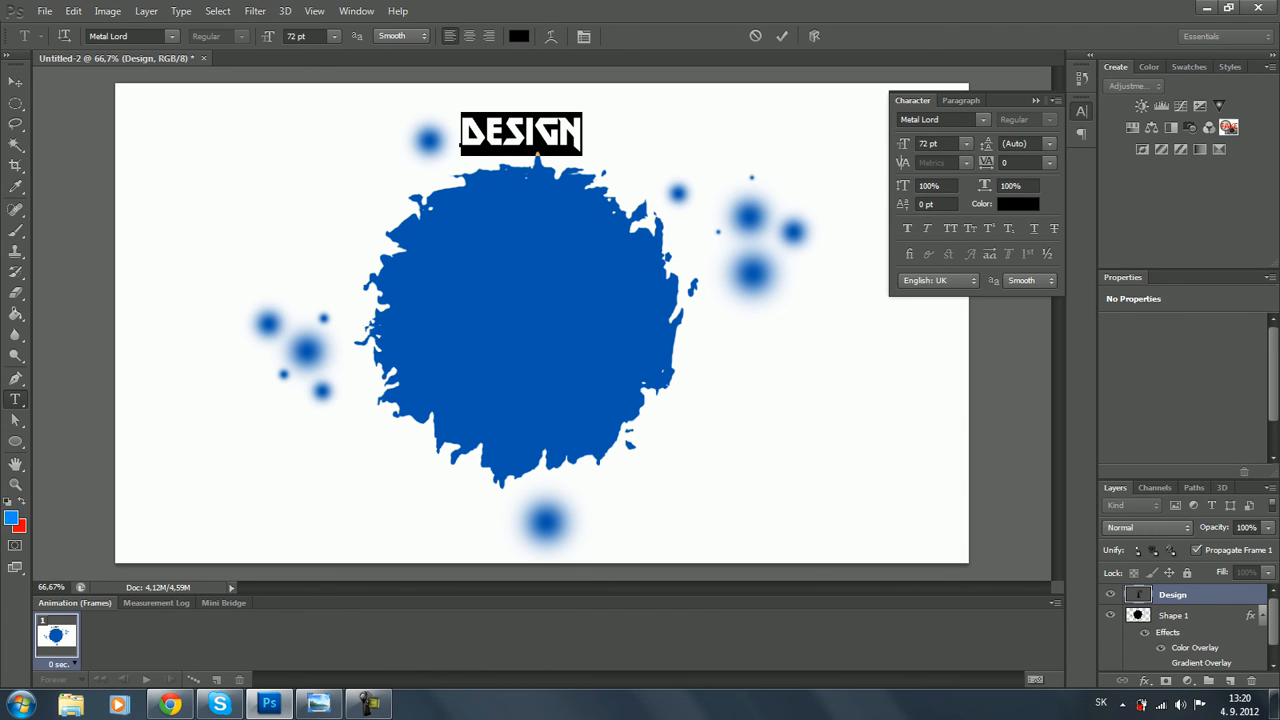
{"action": "left_click_drag", "start_coordinate": [903, 144], "coordinate": [945, 144]}
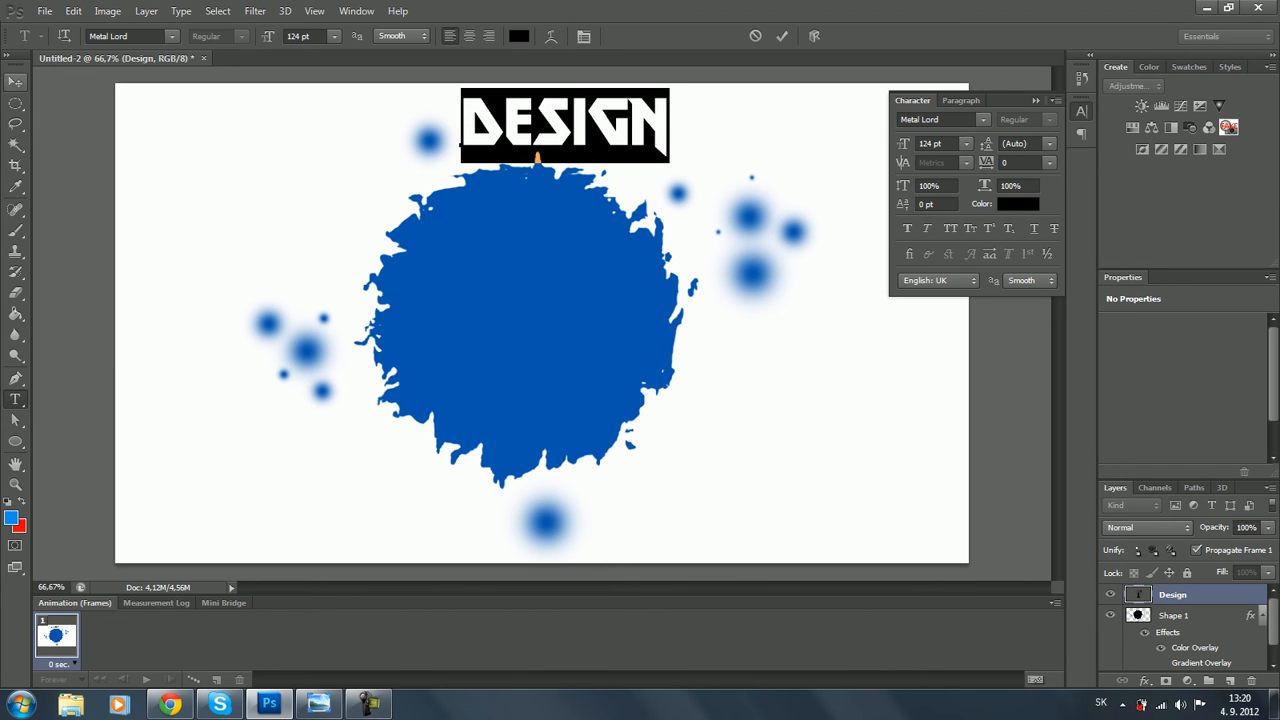
{"action": "left_click", "coordinate": [15, 82]}
{"action": "left_click_drag", "start_coordinate": [548, 165], "coordinate": [527, 138]}
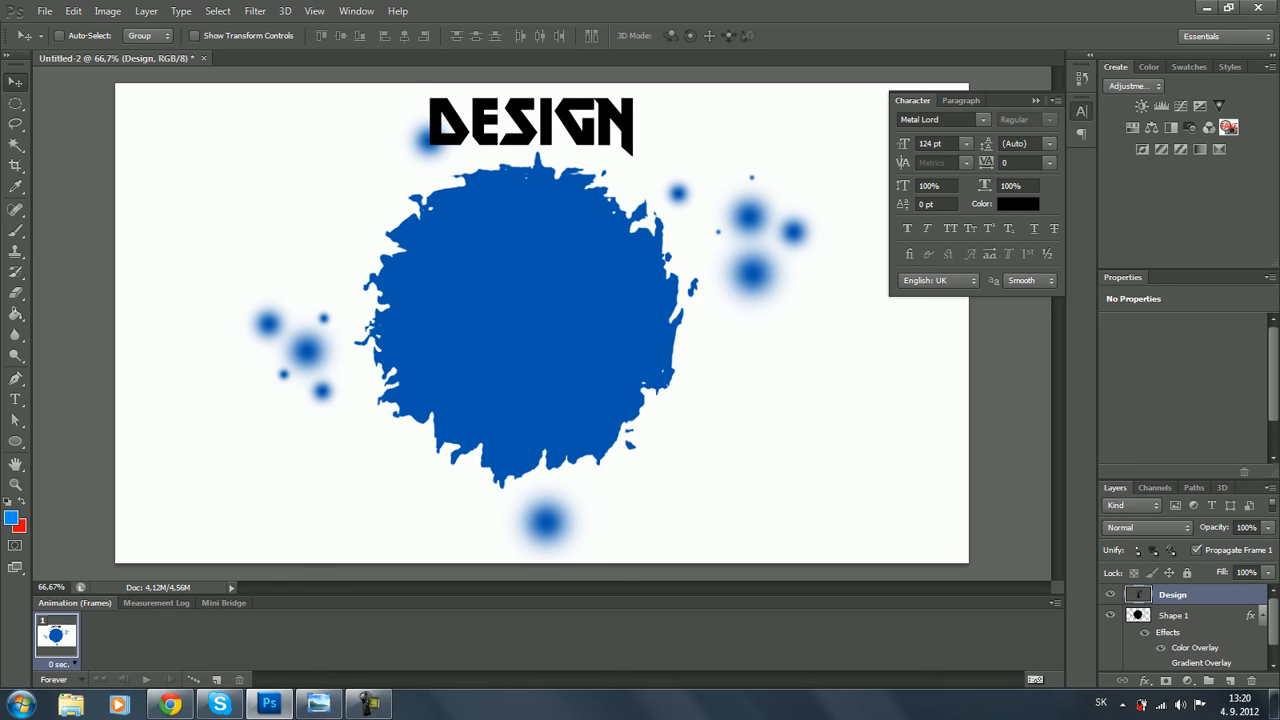
Try the AardvarkBold and LCD fonts on the Design text and set it back to Metal Lord
{"action": "left_click", "coordinate": [983, 120]}
{"action": "scroll", "coordinate": [952, 281], "scroll_direction": "up", "scroll_amount": 18}
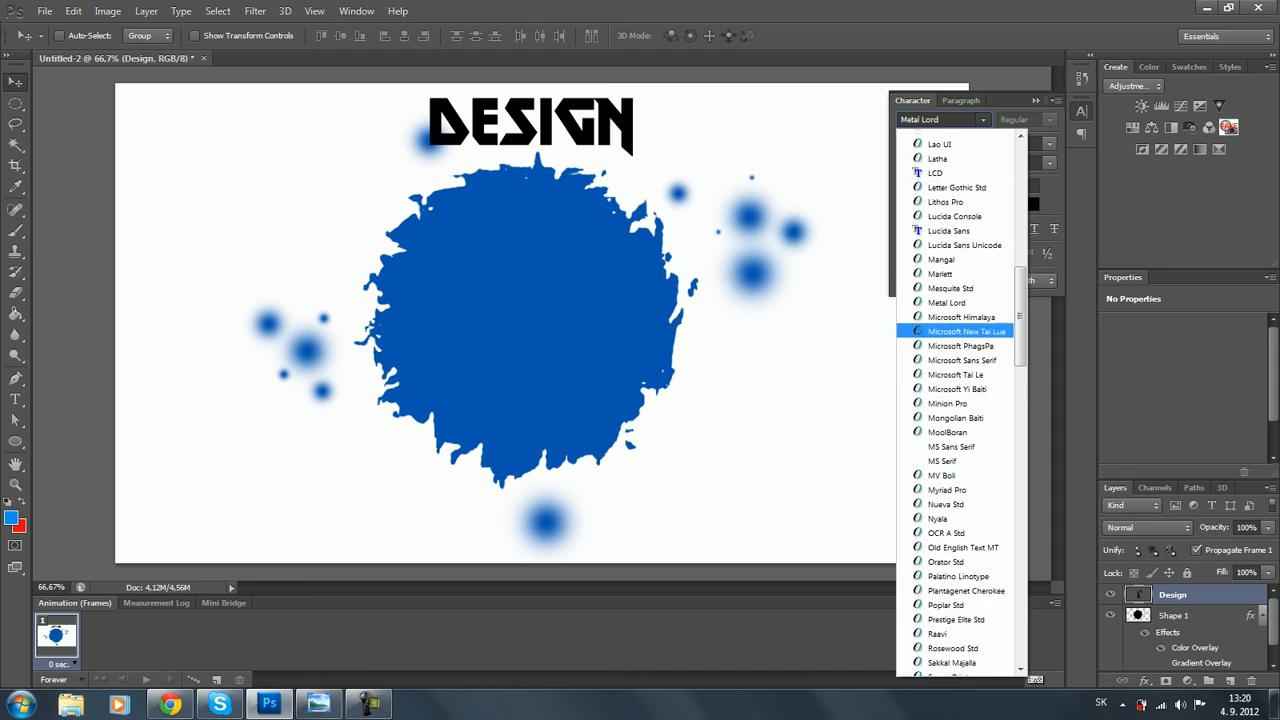
{"action": "left_click", "coordinate": [951, 137]}
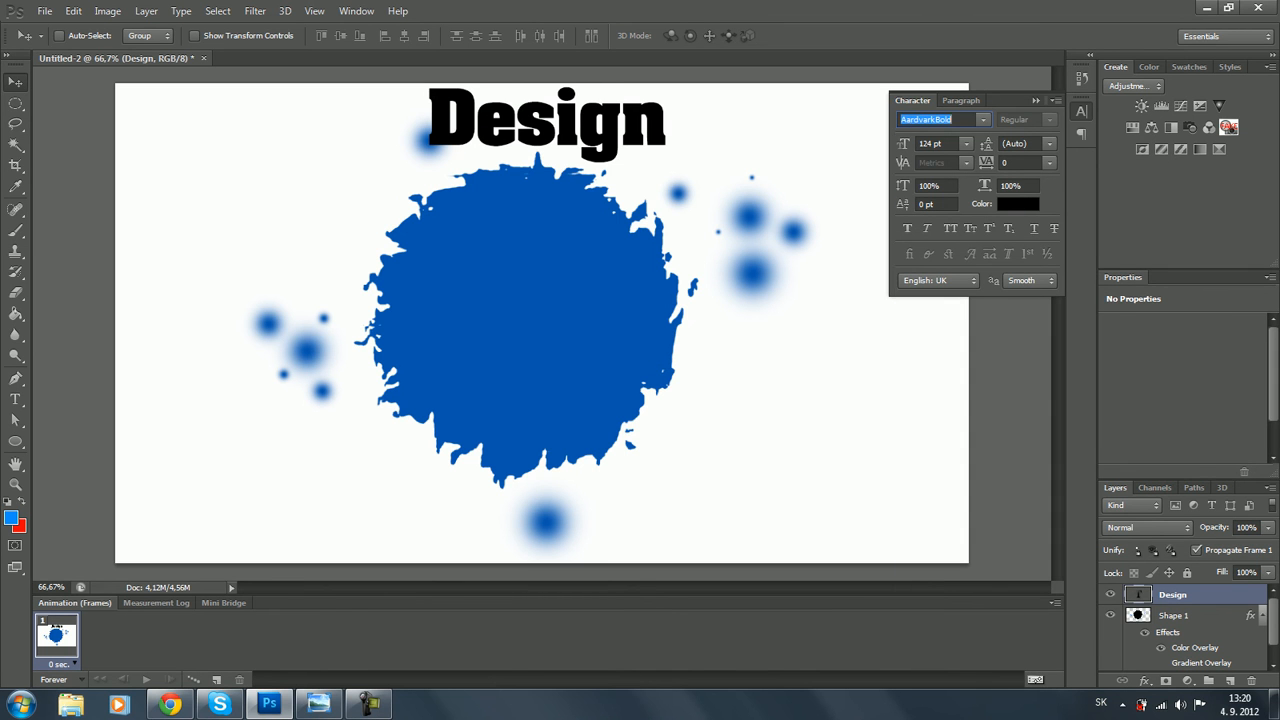
{"action": "left_click", "coordinate": [983, 120]}
{"action": "scroll", "coordinate": [953, 505], "scroll_direction": "down", "scroll_amount": 3}
{"action": "scroll", "coordinate": [945, 491], "scroll_direction": "down", "scroll_amount": 3}
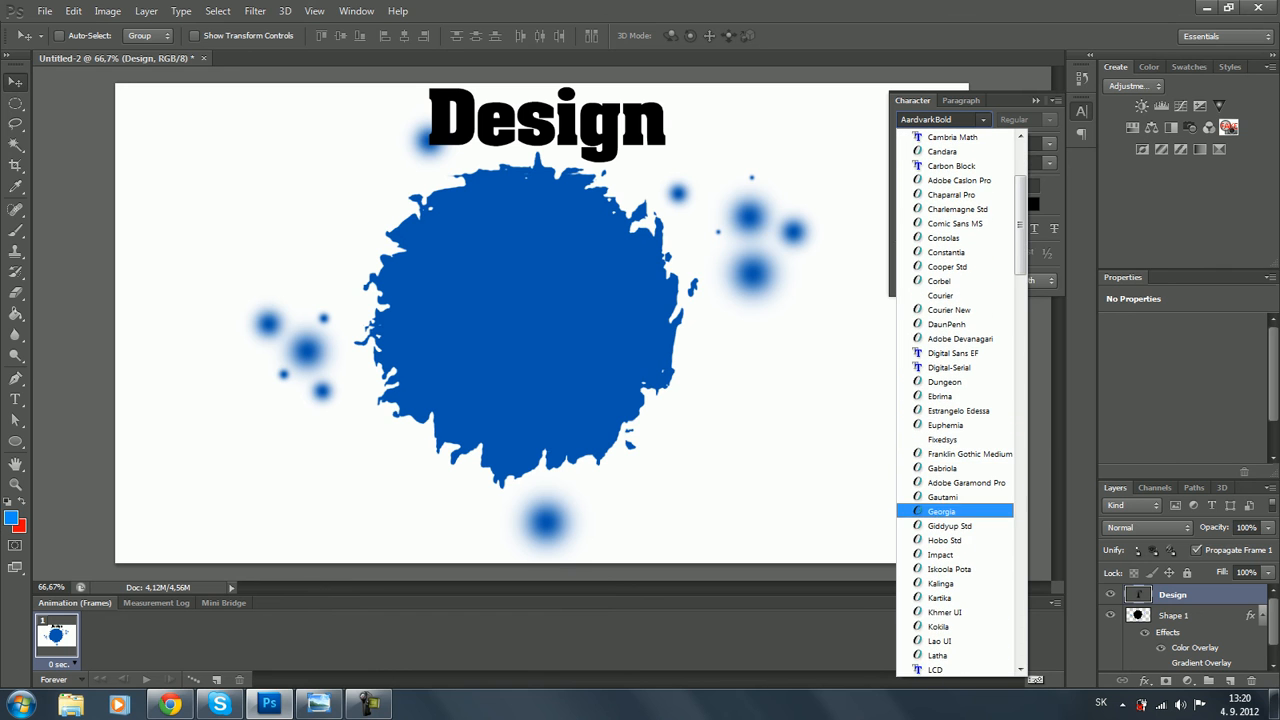
{"action": "left_click", "coordinate": [940, 626]}
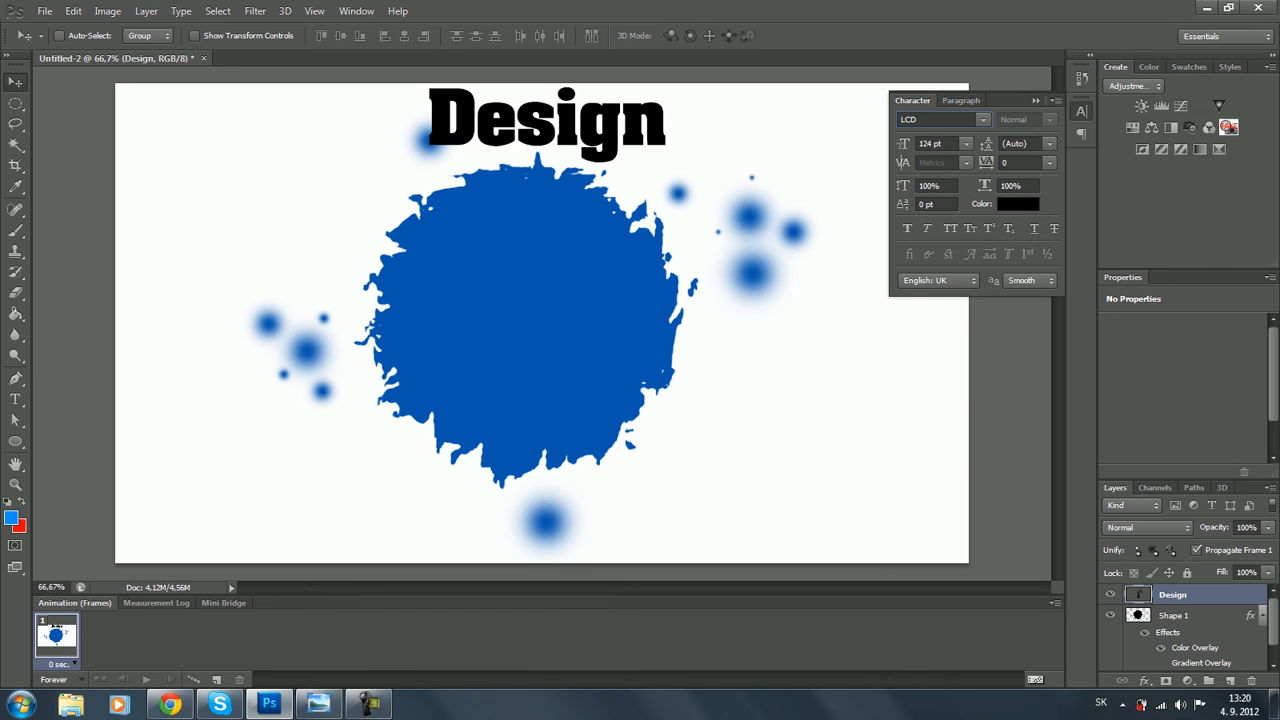
{"action": "left_click", "coordinate": [983, 120]}
{"action": "left_click", "coordinate": [983, 120]}
{"action": "left_click", "coordinate": [983, 120]}
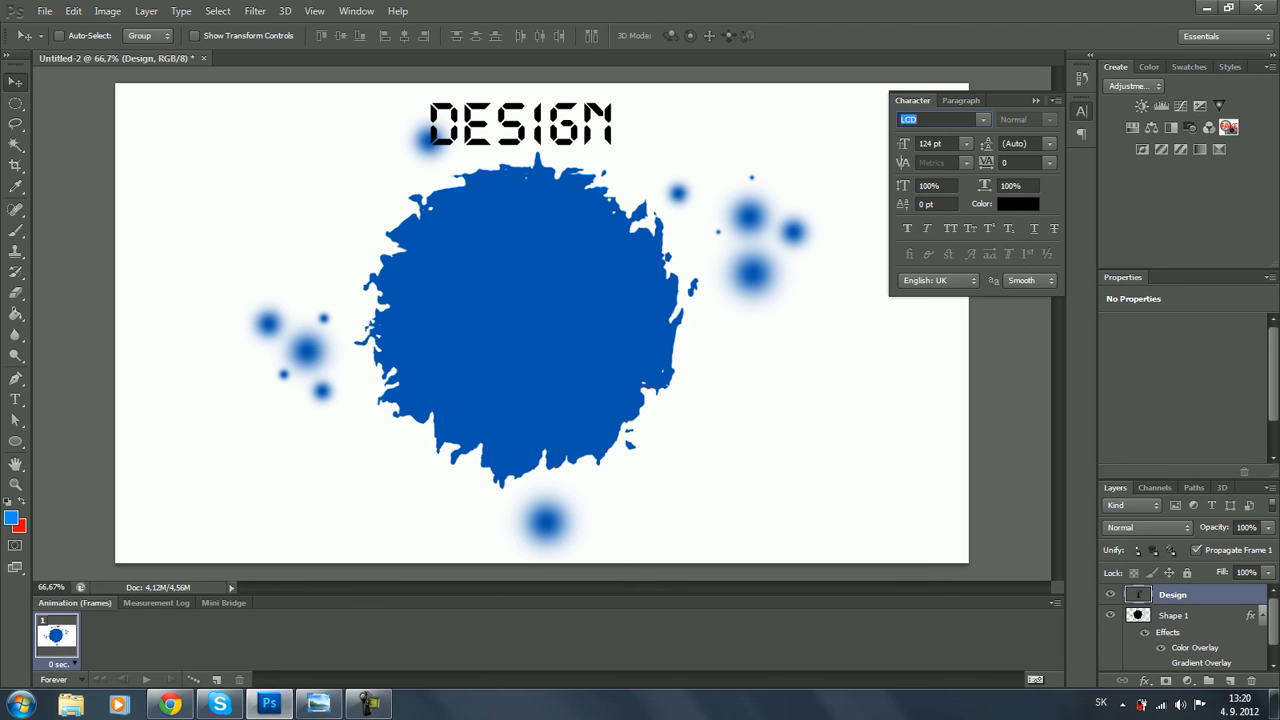
{"action": "type", "text": "Metal Lord"}
{"action": "key", "text": "Return"}
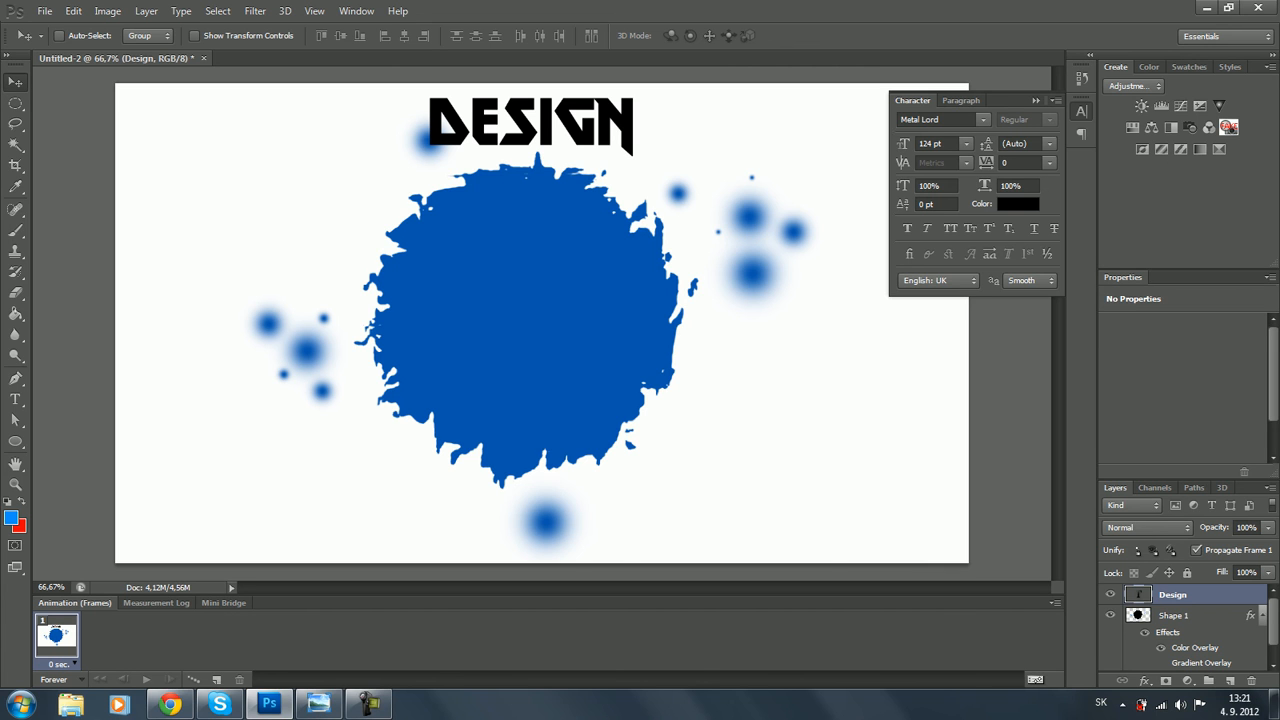
Try different vertical and horizontal scales on the Design text and return both to 100%
{"action": "left_click_drag", "start_coordinate": [903, 186], "coordinate": [1152, 128]}
{"action": "left_click_drag", "start_coordinate": [914, 186], "coordinate": [901, 186]}
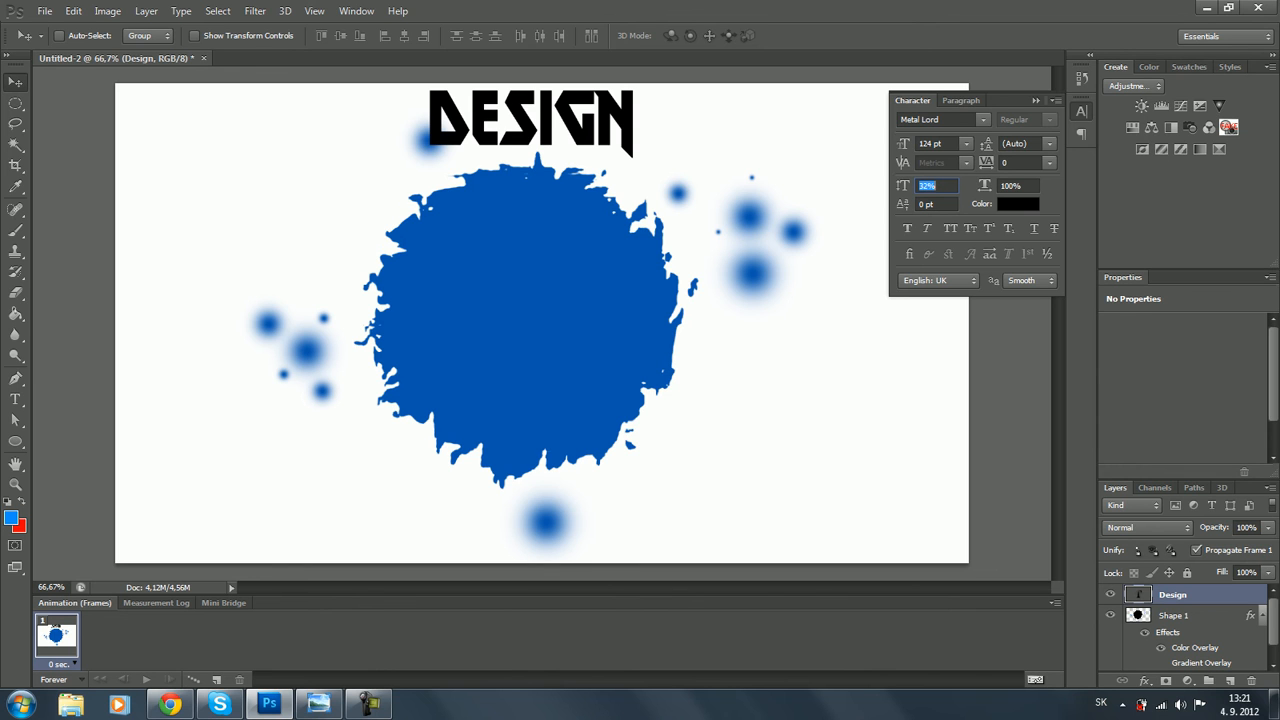
{"action": "left_click_drag", "start_coordinate": [903, 186], "coordinate": [969, 186]}
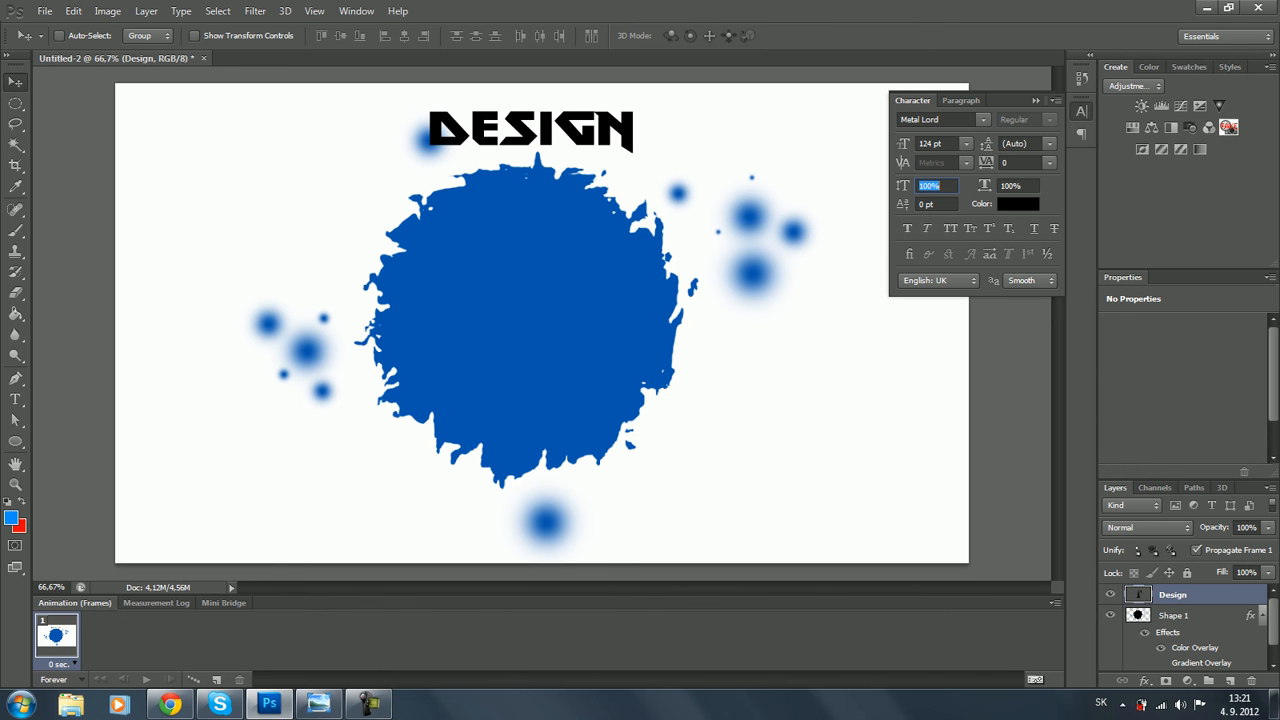
{"action": "left_click_drag", "start_coordinate": [985, 186], "coordinate": [1069, 186]}
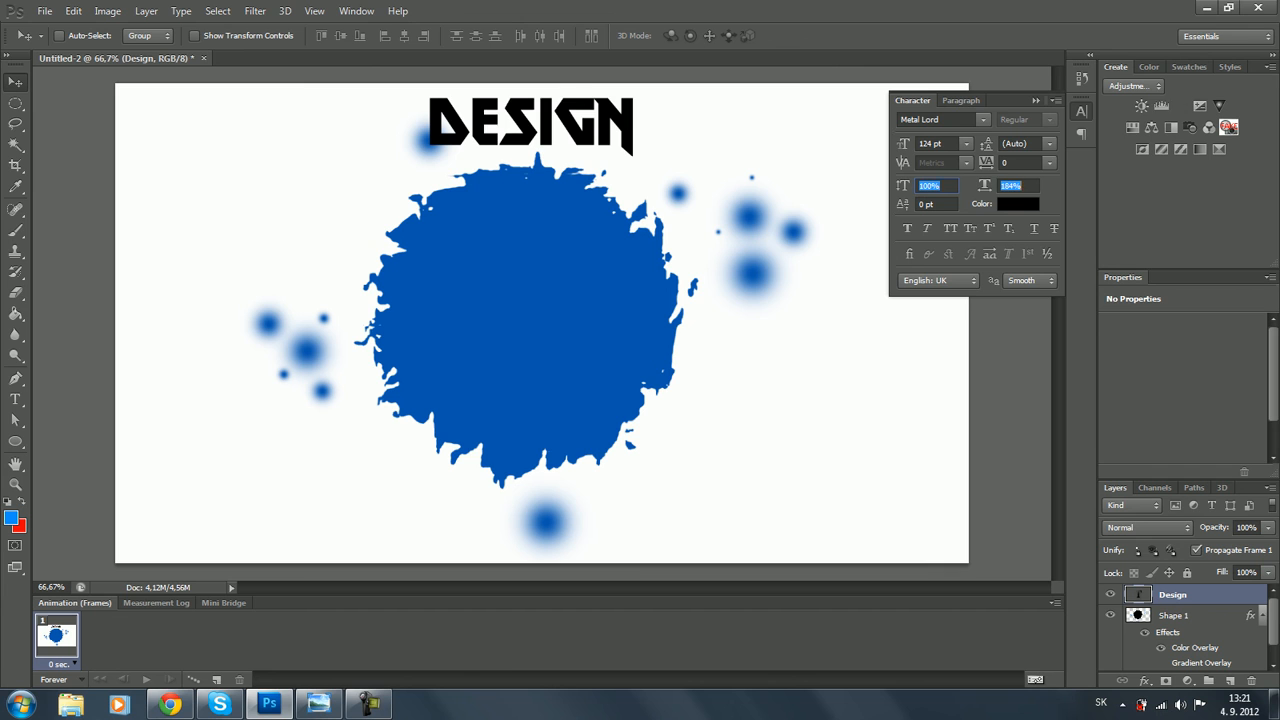
{"action": "left_click_drag", "start_coordinate": [985, 186], "coordinate": [902, 186]}
Try different tracking values on the Design text and reset the tracking to 0
{"action": "left_click_drag", "start_coordinate": [986, 163], "coordinate": [1118, 158]}
{"action": "left_click_drag", "start_coordinate": [986, 163], "coordinate": [868, 163]}
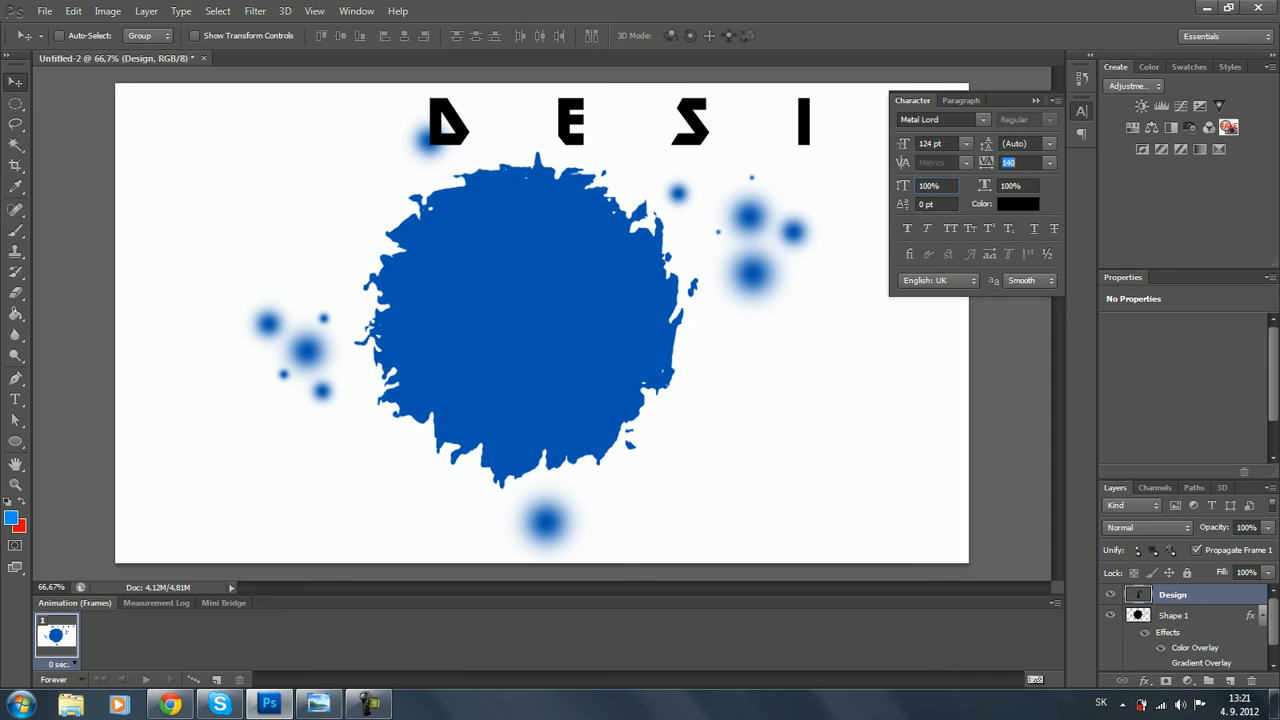
{"action": "type", "text": "0"}
{"action": "key", "text": "Tab"}
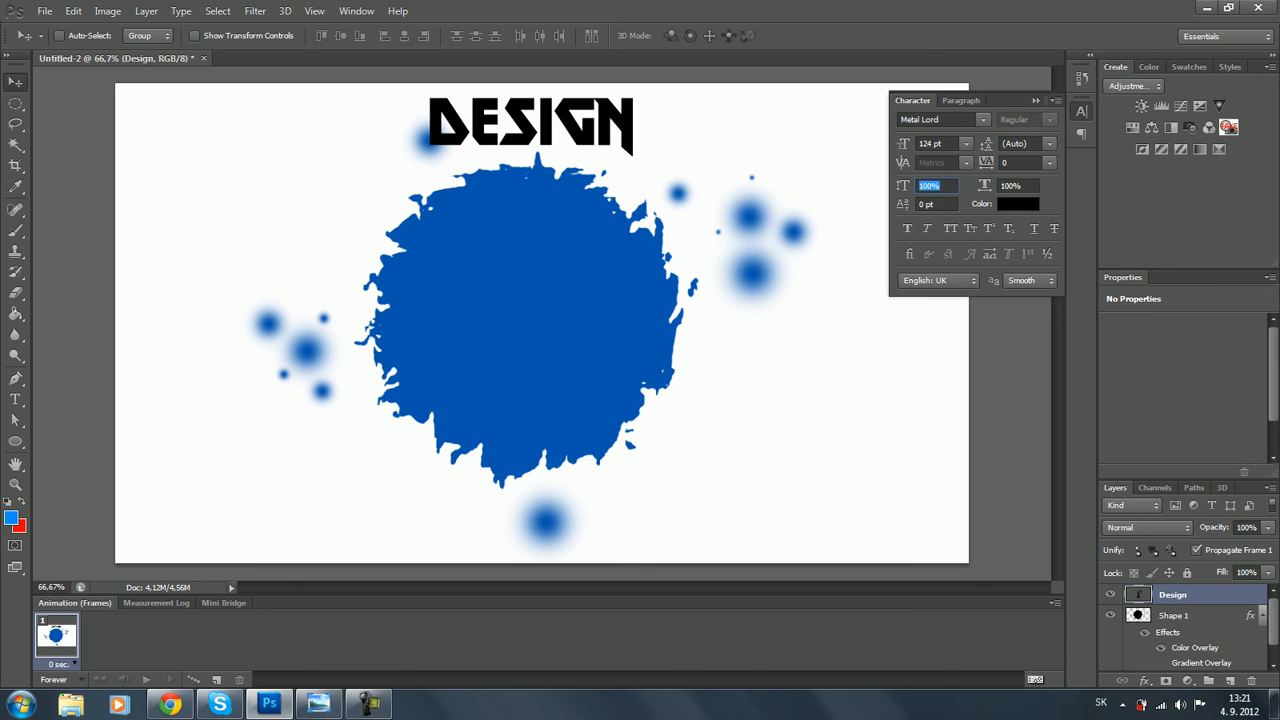
Change the Design text colour to bright blue 003cff
{"action": "double_click", "coordinate": [1018, 204]}
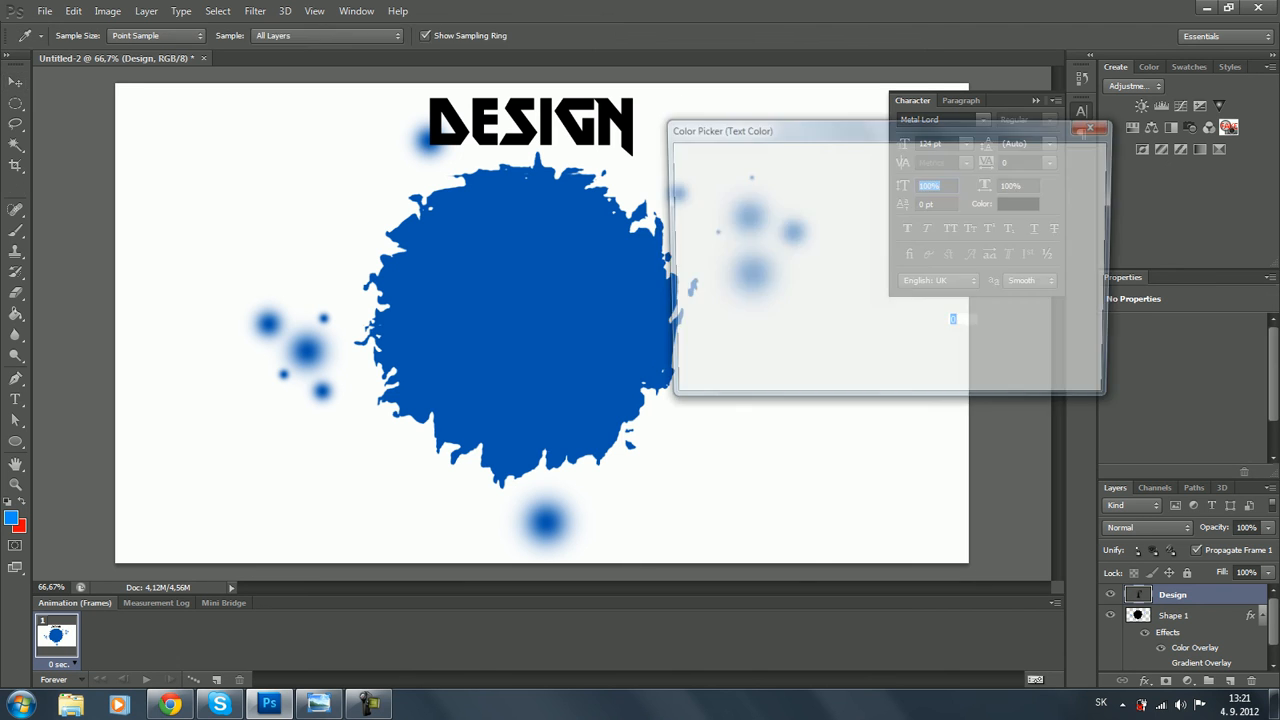
{"action": "left_click", "coordinate": [809, 206]}
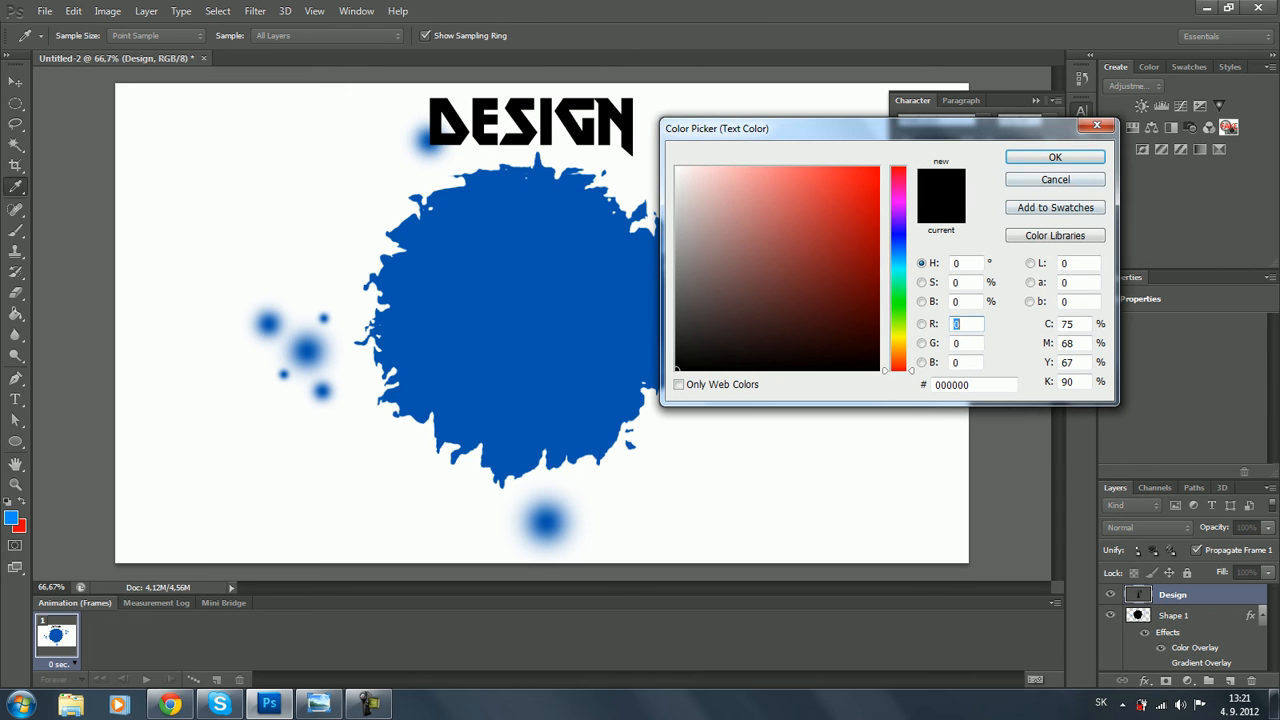
{"action": "left_click_drag", "start_coordinate": [876, 176], "coordinate": [880, 166]}
{"action": "left_click_drag", "start_coordinate": [899, 300], "coordinate": [899, 242]}
{"action": "key", "text": "Return"}
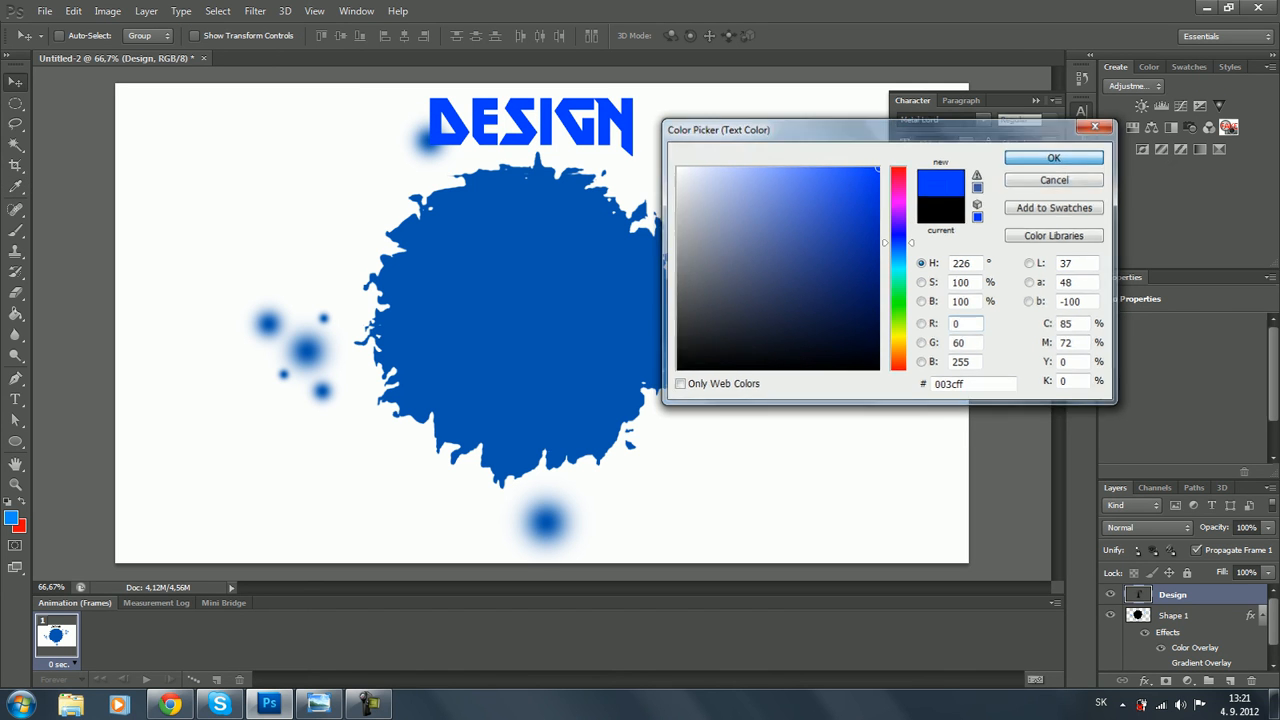
Turn on faux bold for the Design text and try faux italic, underline and small caps, switching those three off again
{"action": "left_click", "coordinate": [907, 228]}
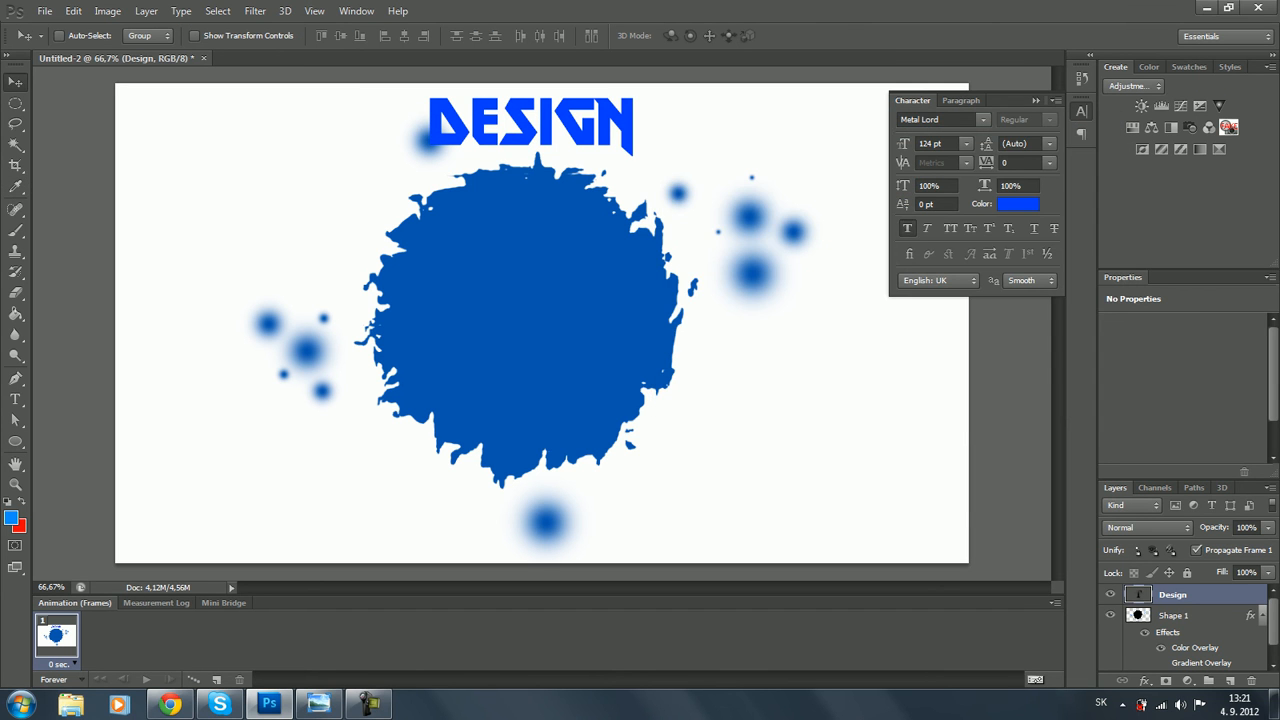
{"action": "left_click", "coordinate": [927, 228]}
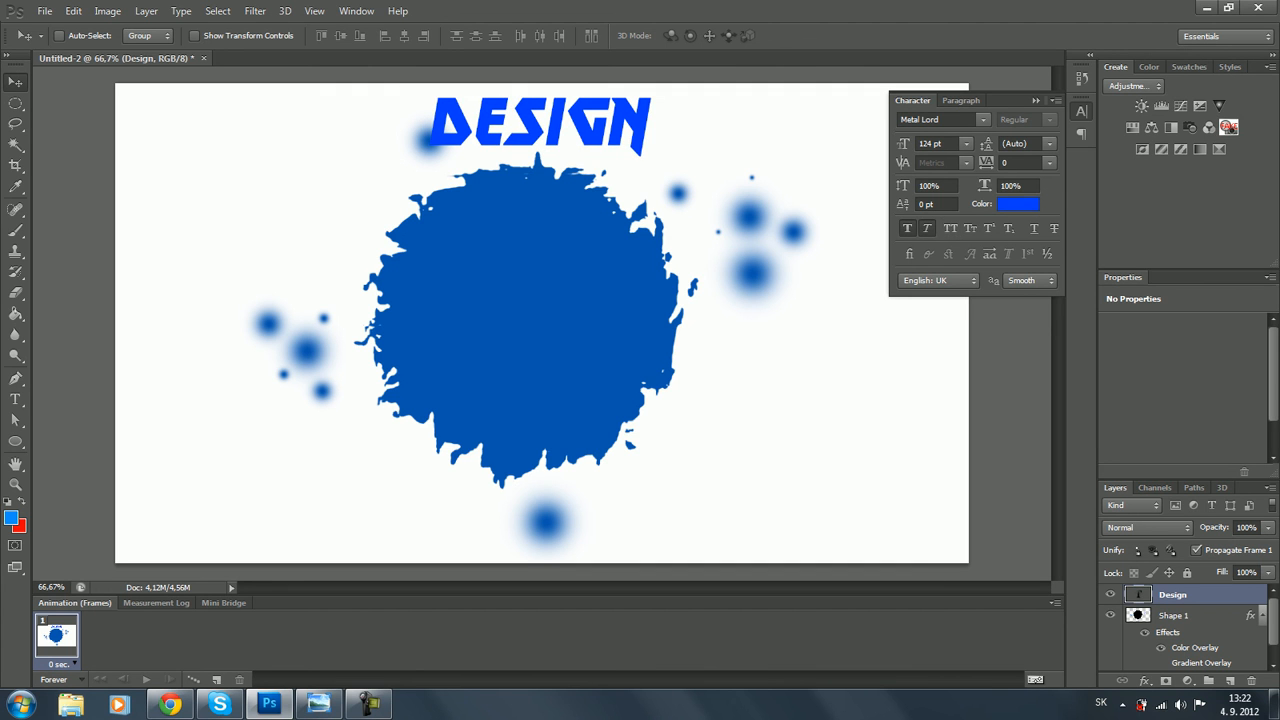
{"action": "left_click", "coordinate": [927, 228]}
{"action": "left_click", "coordinate": [1034, 228]}
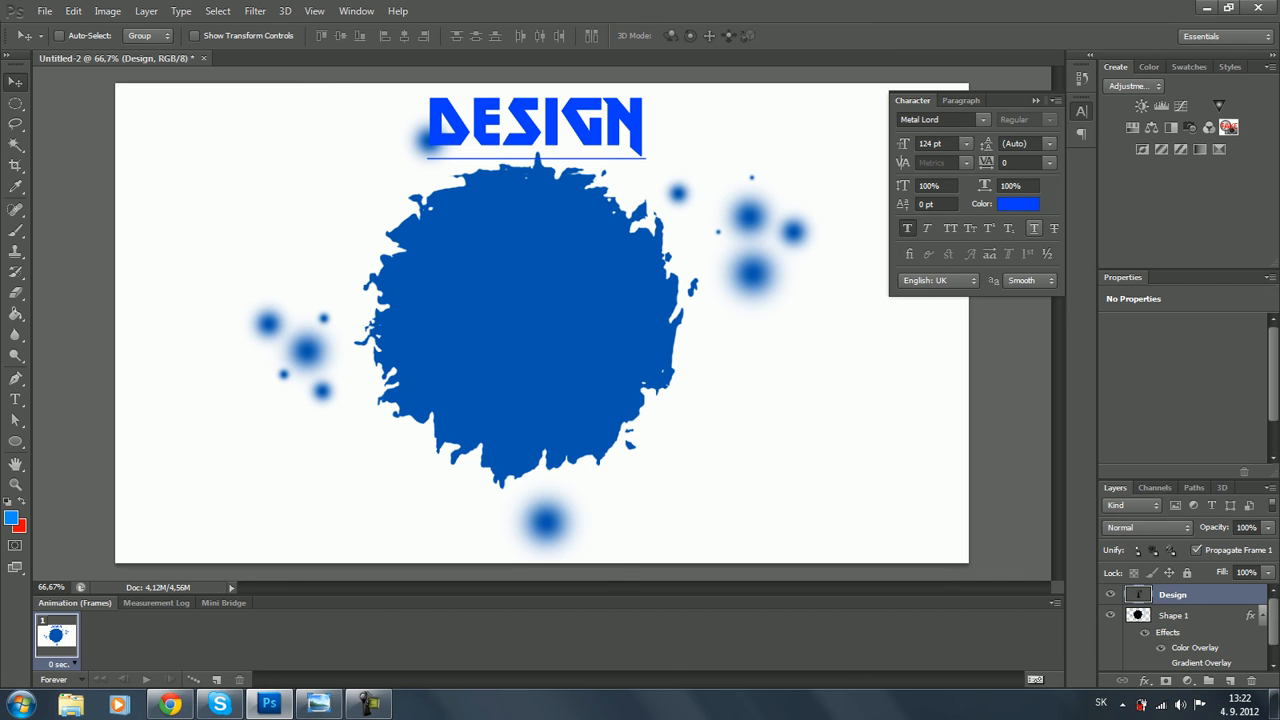
{"action": "left_click", "coordinate": [1034, 228]}
{"action": "left_click", "coordinate": [970, 228]}
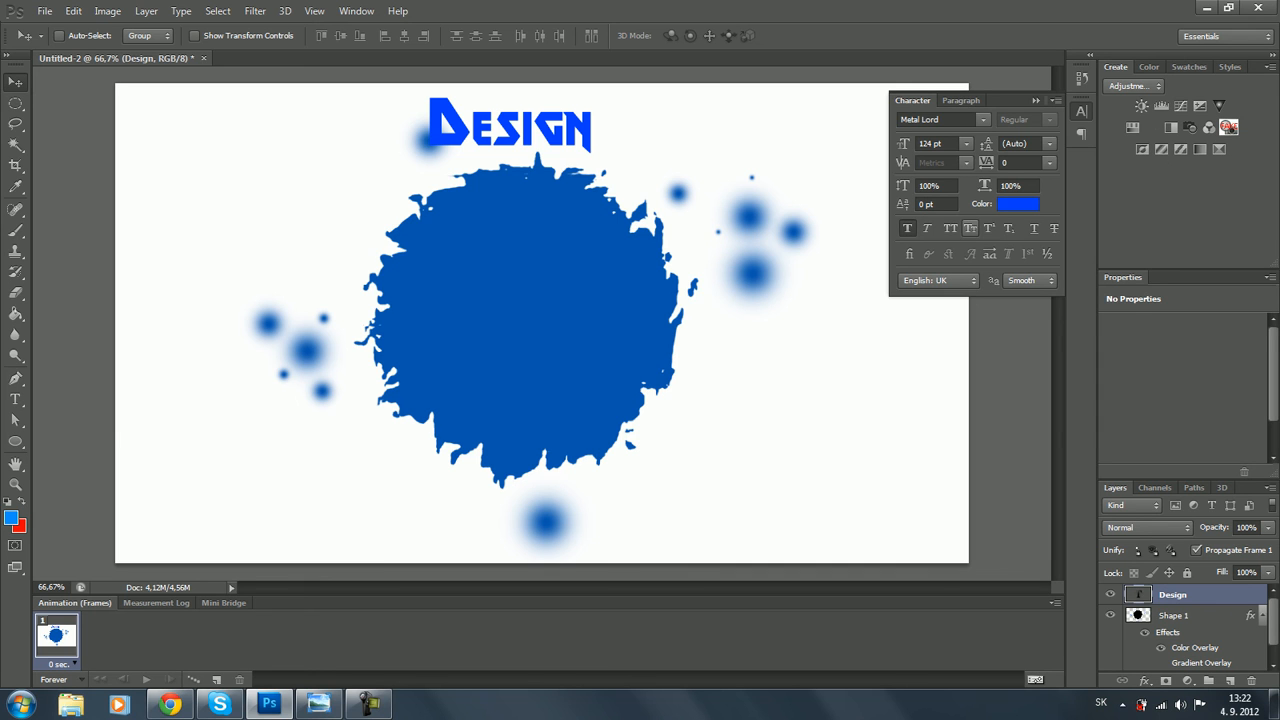
{"action": "left_click", "coordinate": [950, 228]}
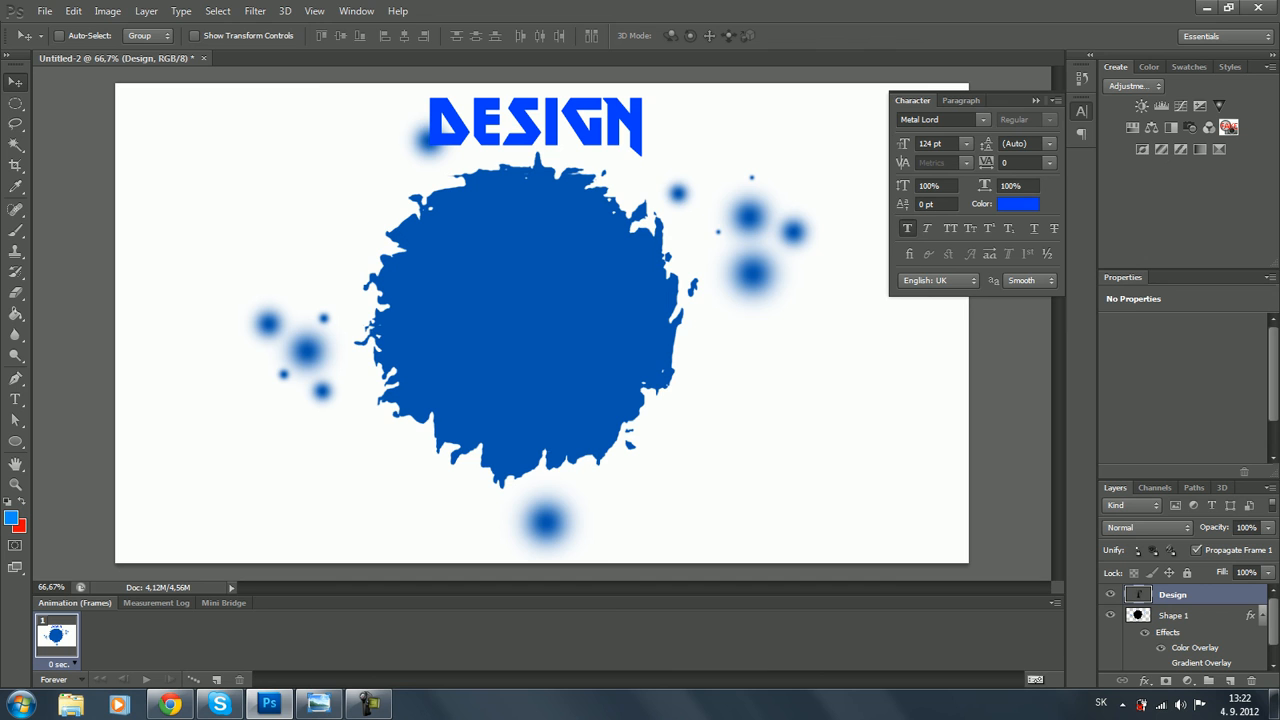
Add the text 12snowy12 in Metal Lord at 124 pt and place it below the splatter
{"action": "key", "text": "t"}
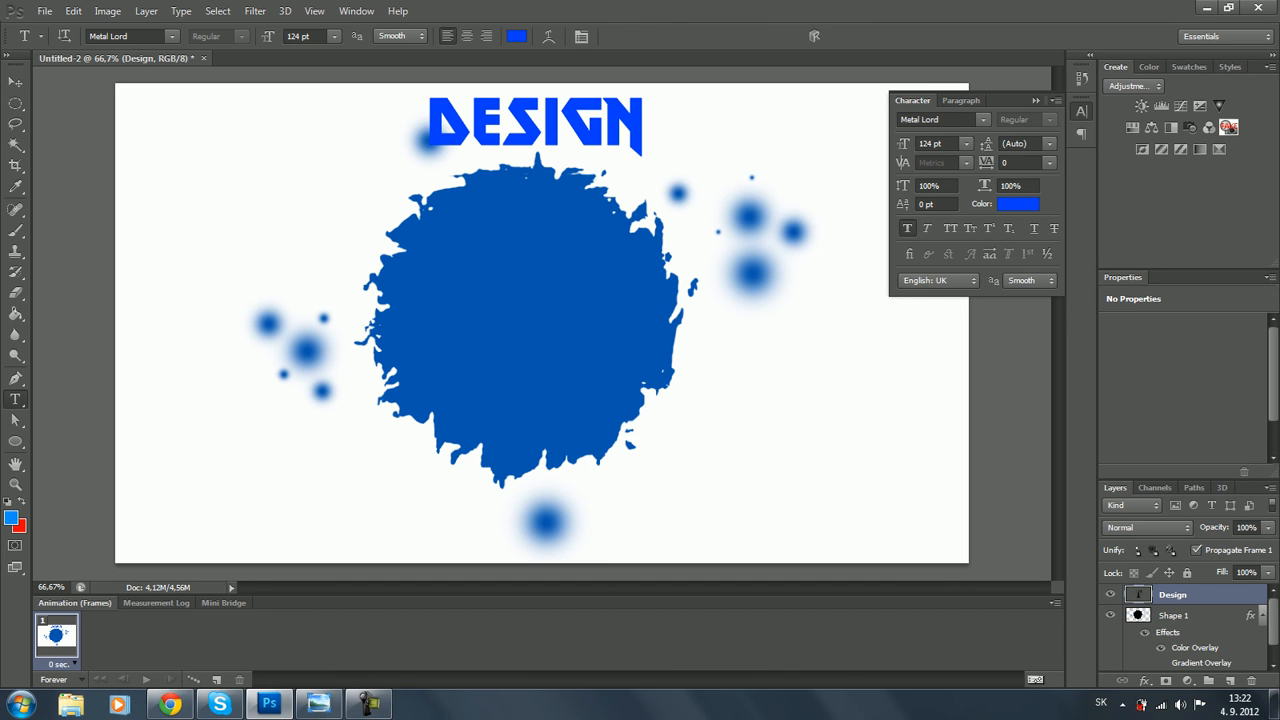
{"action": "left_click", "coordinate": [343, 460]}
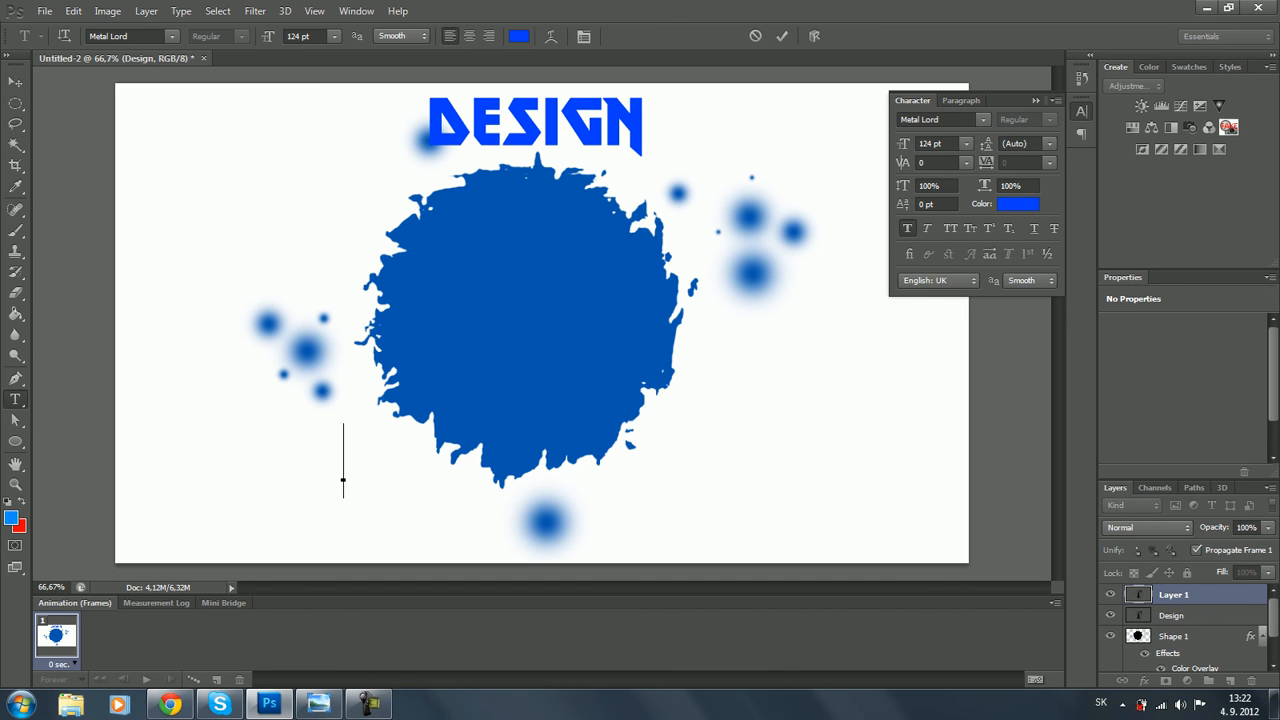
{"action": "type", "text": "12snowy12"}
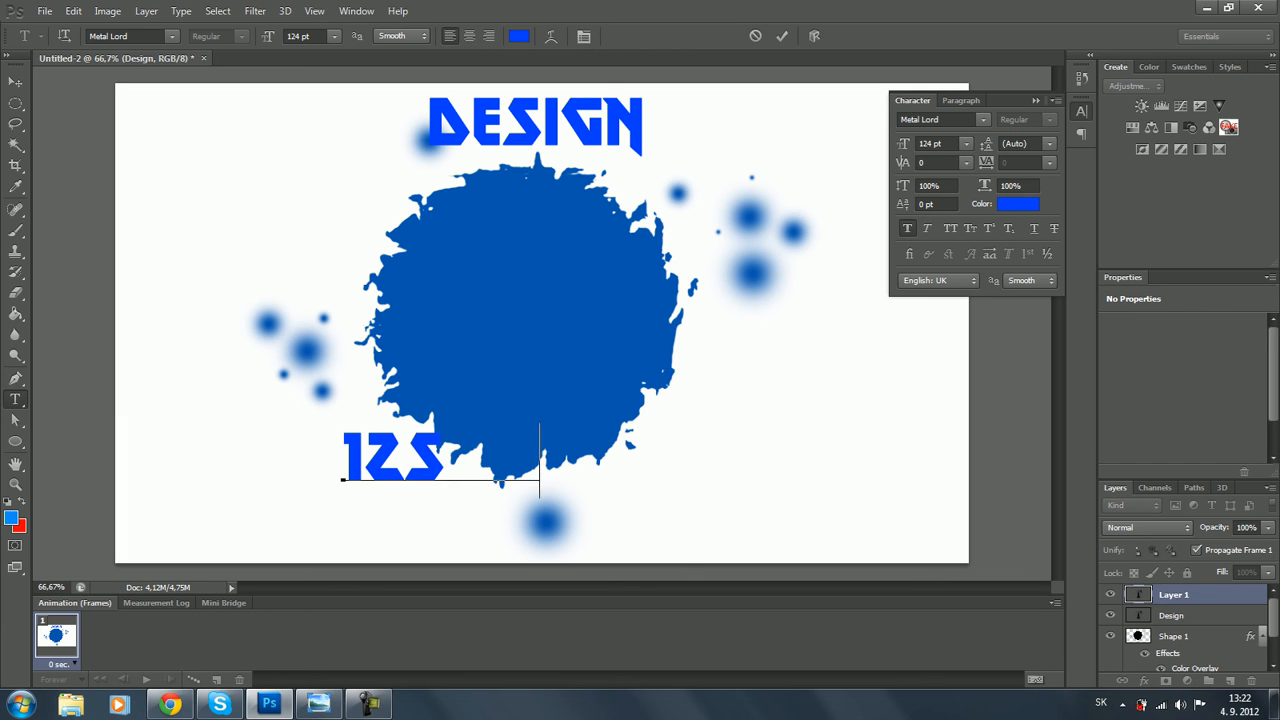
{"action": "left_click", "coordinate": [15, 82]}
{"action": "left_click_drag", "start_coordinate": [478, 458], "coordinate": [486, 522]}
Check the character settings of the 12snowy12 text and nudge it slightly up and right towards the splatter
{"action": "key", "text": "t"}
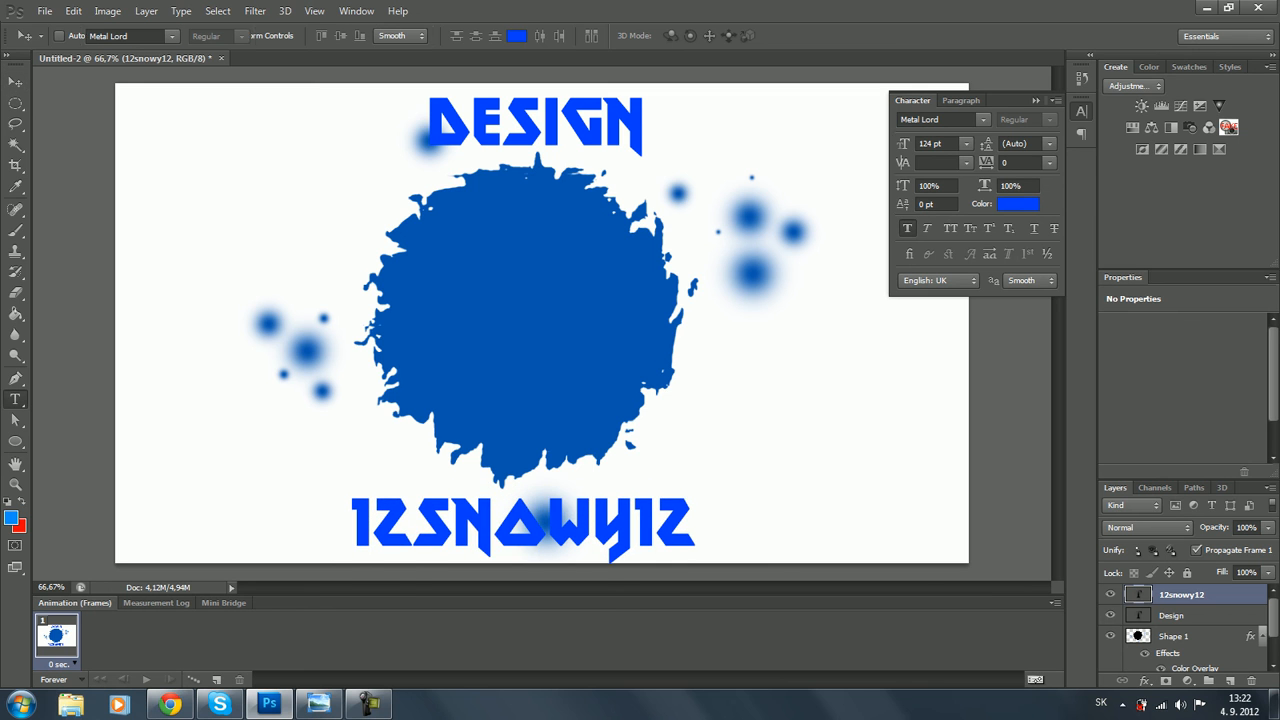
{"action": "double_click", "coordinate": [543, 522]}
{"action": "left_click", "coordinate": [584, 36]}
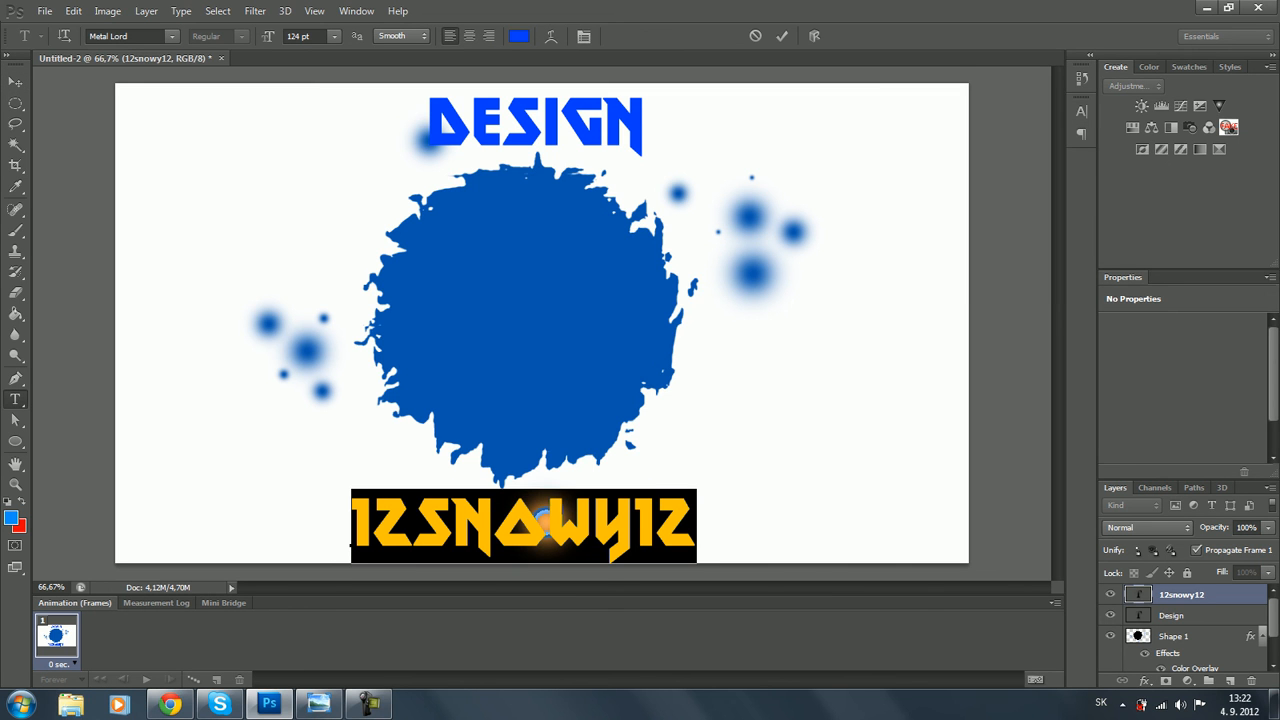
{"action": "left_click", "coordinate": [584, 36]}
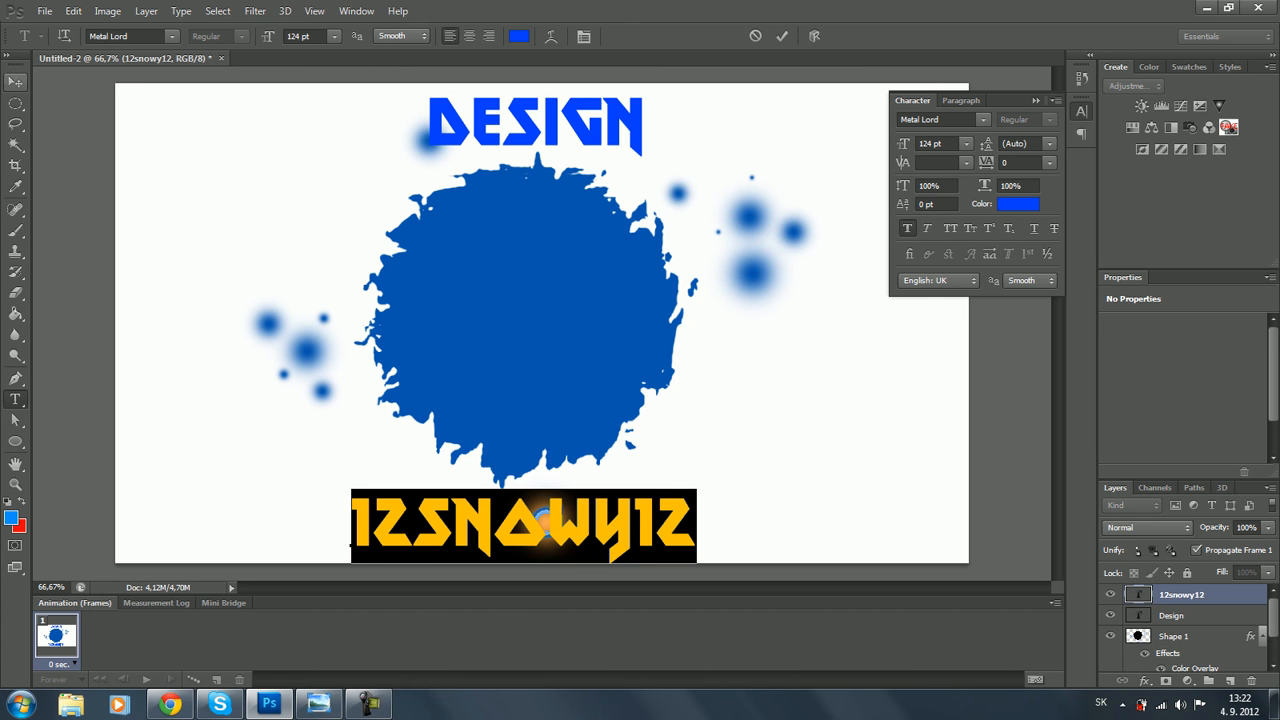
{"action": "left_click", "coordinate": [15, 81]}
{"action": "left_click_drag", "start_coordinate": [608, 540], "coordinate": [615, 529]}
Try other colours on the 12snowy12 text and set it back to bright blue 003cff
{"action": "left_click", "coordinate": [1018, 204]}
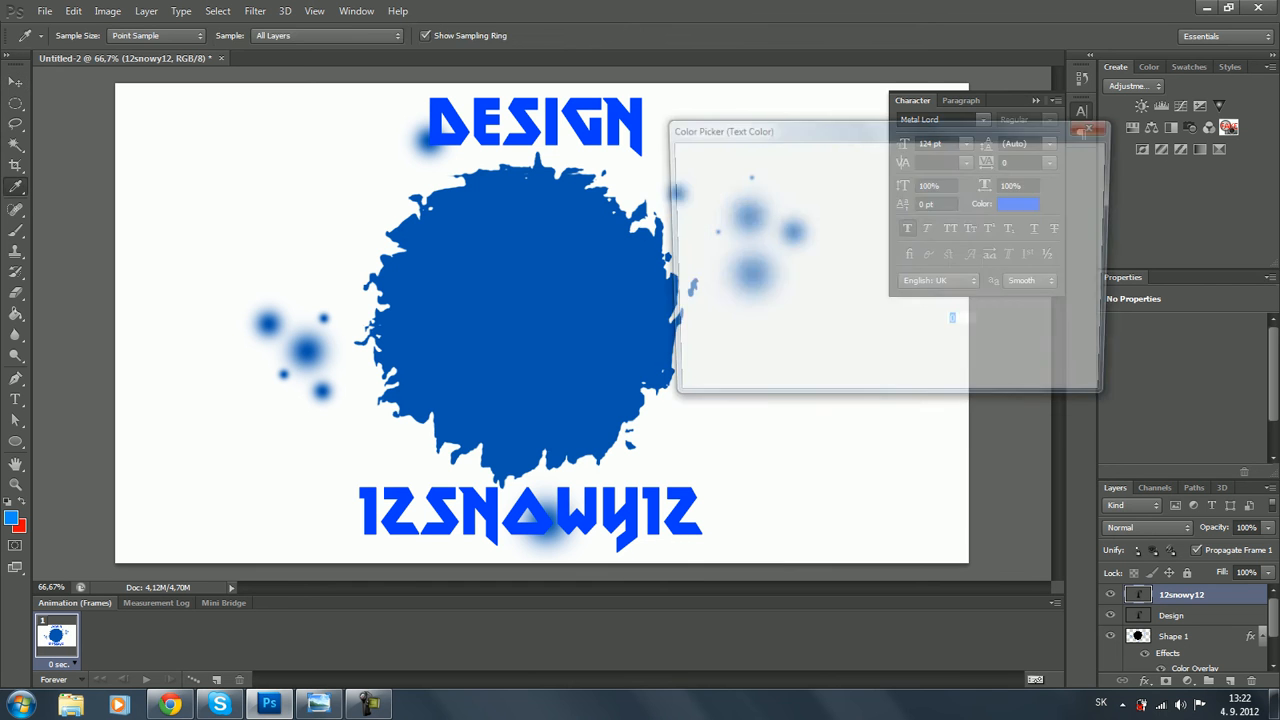
{"action": "left_click", "coordinate": [1018, 205]}
{"action": "left_click", "coordinate": [808, 206]}
{"action": "left_click", "coordinate": [874, 218]}
{"action": "mouse_move", "coordinate": [898, 239]}
{"action": "left_mouse_down"}
{"action": "mouse_move", "coordinate": [898, 166]}
{"action": "mouse_move", "coordinate": [898, 309]}
{"action": "mouse_move", "coordinate": [898, 243]}
{"action": "left_mouse_up"}
{"action": "left_click", "coordinate": [879, 167]}
{"action": "left_click", "coordinate": [1055, 157]}
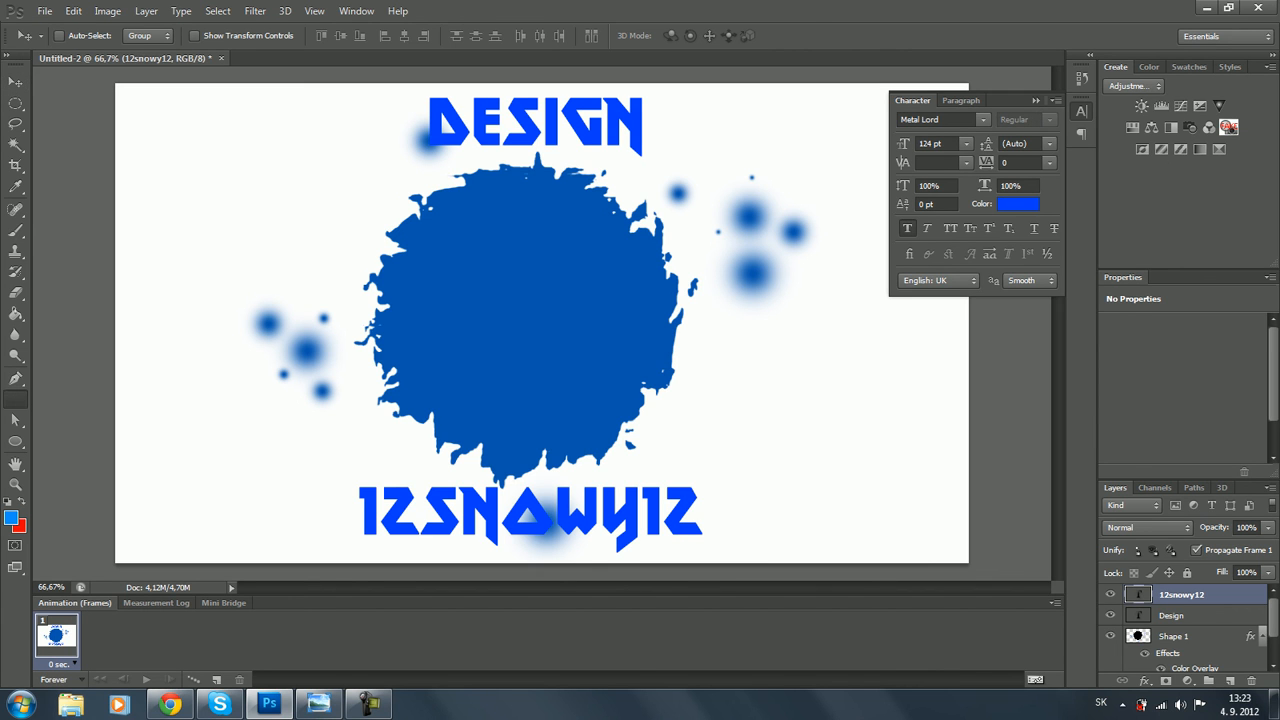
Add the text DS in Metal Lord at 124 pt and move it to the middle of the splatter
{"action": "key", "text": "t"}
{"action": "left_click", "coordinate": [450, 316]}
{"action": "type", "text": "DS"}
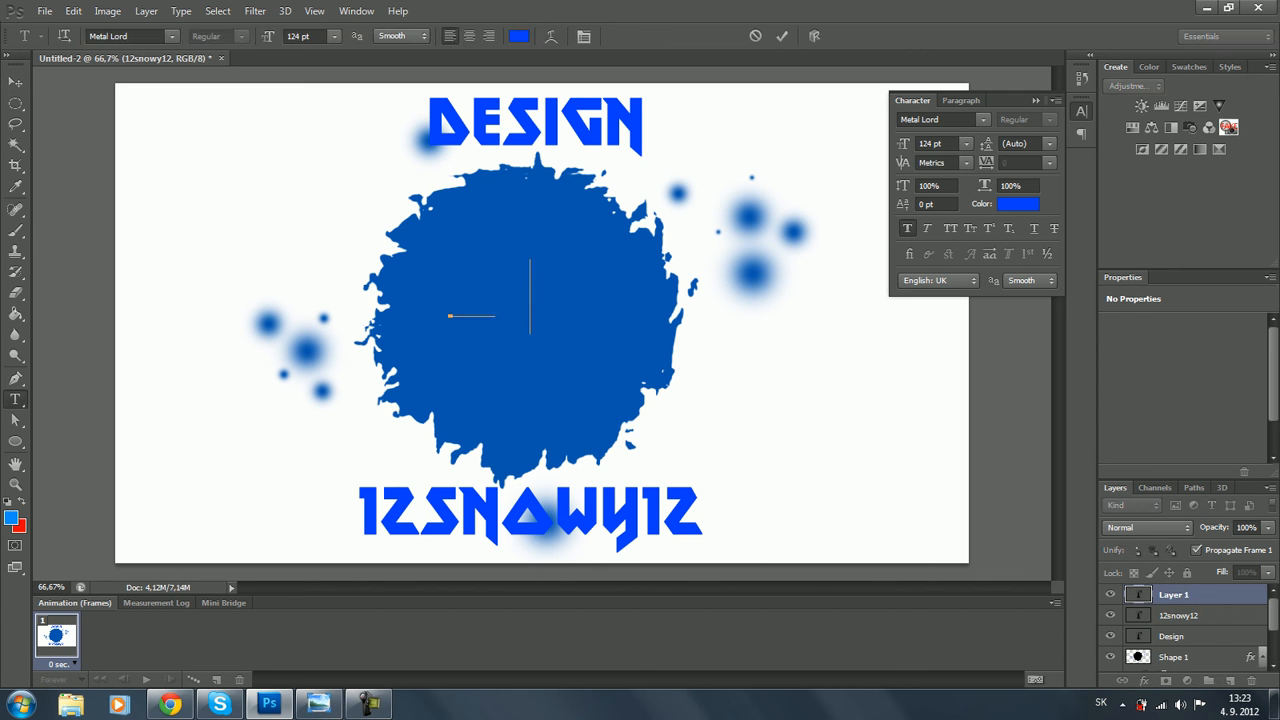
{"action": "left_click", "coordinate": [15, 81]}
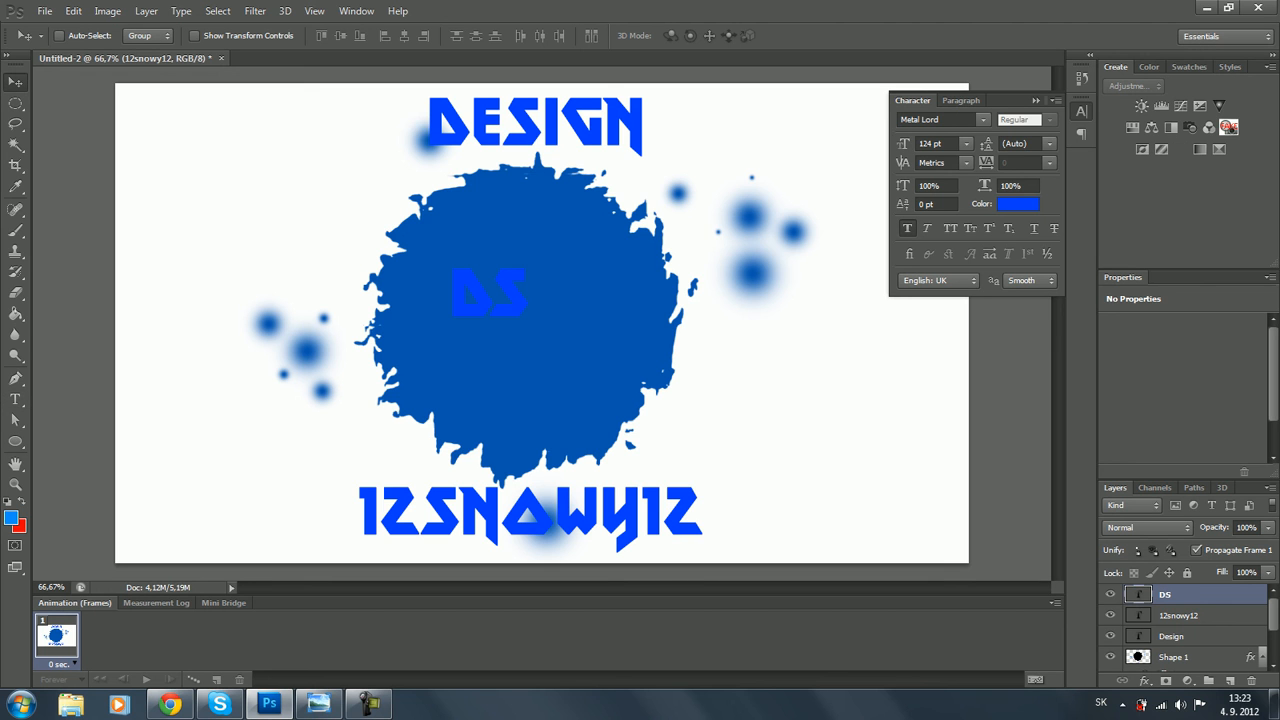
{"action": "left_click_drag", "start_coordinate": [486, 306], "coordinate": [508, 326]}
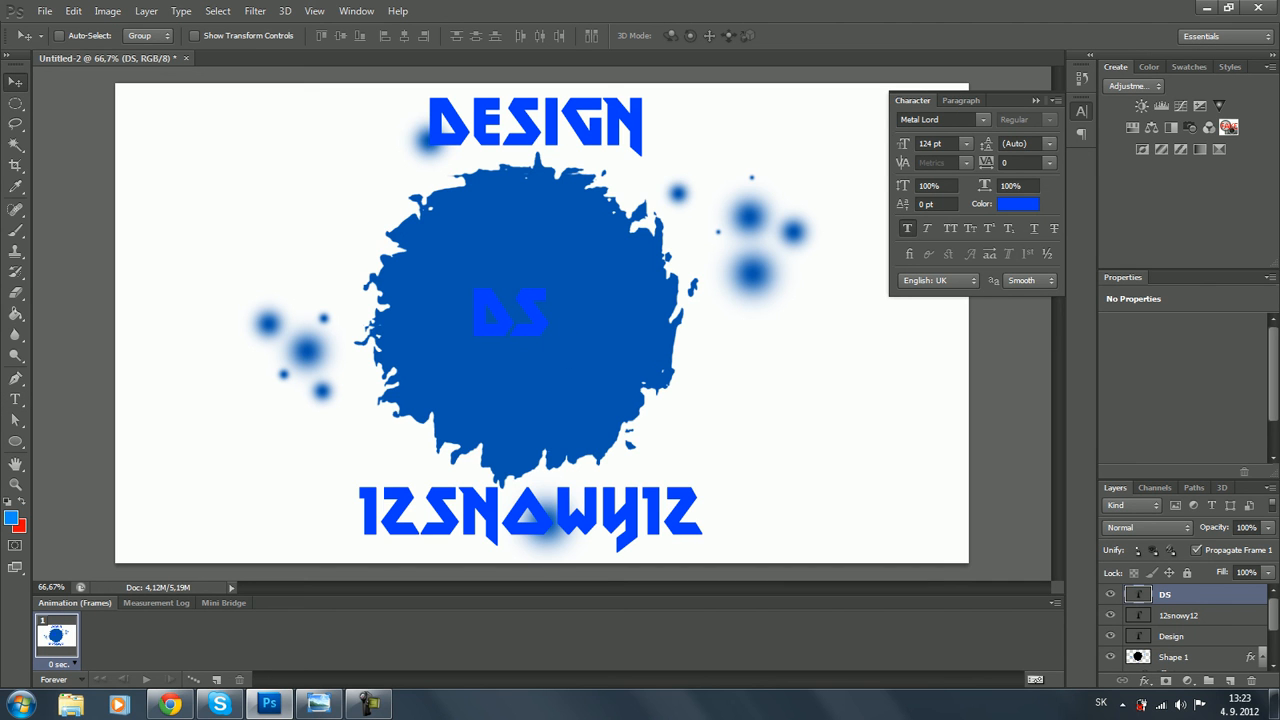
Enlarge the DS text to 307 pt and reposition it over the middle of the splatter
{"action": "left_click_drag", "start_coordinate": [903, 144], "coordinate": [1151, 128]}
{"action": "key", "text": "Return"}
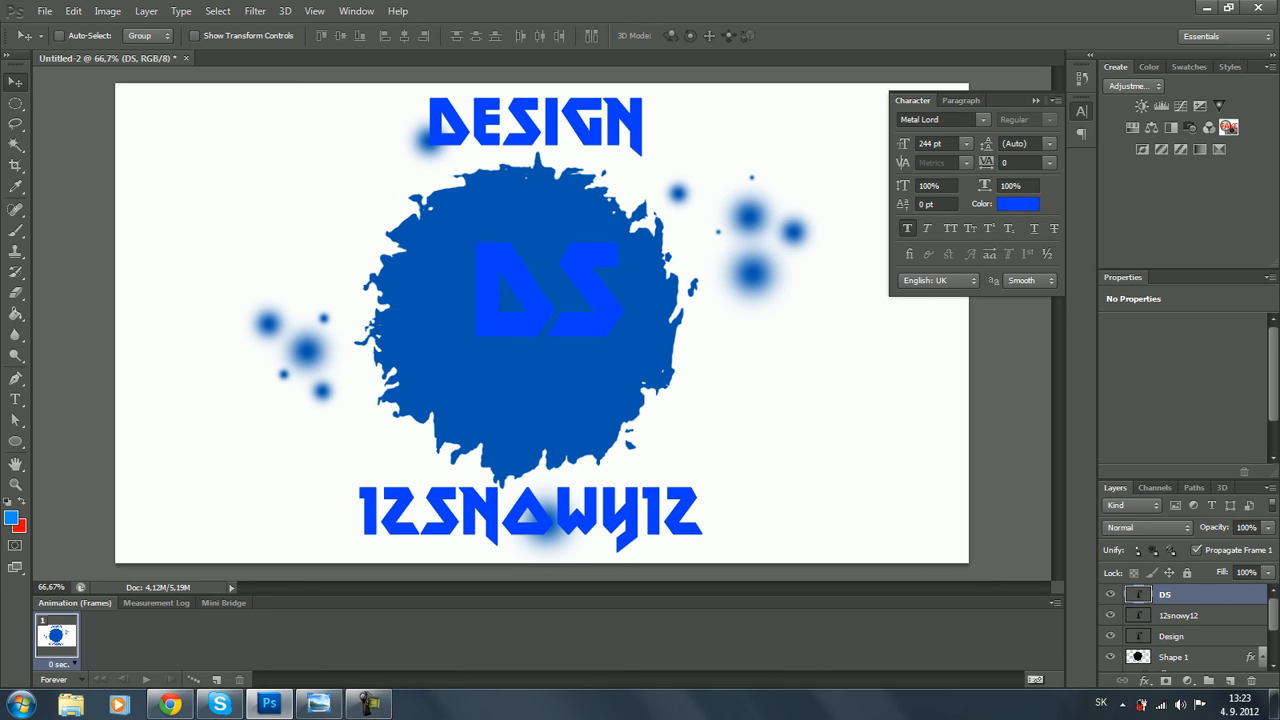
{"action": "left_click_drag", "start_coordinate": [903, 144], "coordinate": [922, 144]}
{"action": "key", "text": "Return"}
{"action": "left_click_drag", "start_coordinate": [511, 288], "coordinate": [468, 336]}
Change the DS text colour to light cyan blue and collapse the character settings
{"action": "left_click", "coordinate": [1018, 204]}
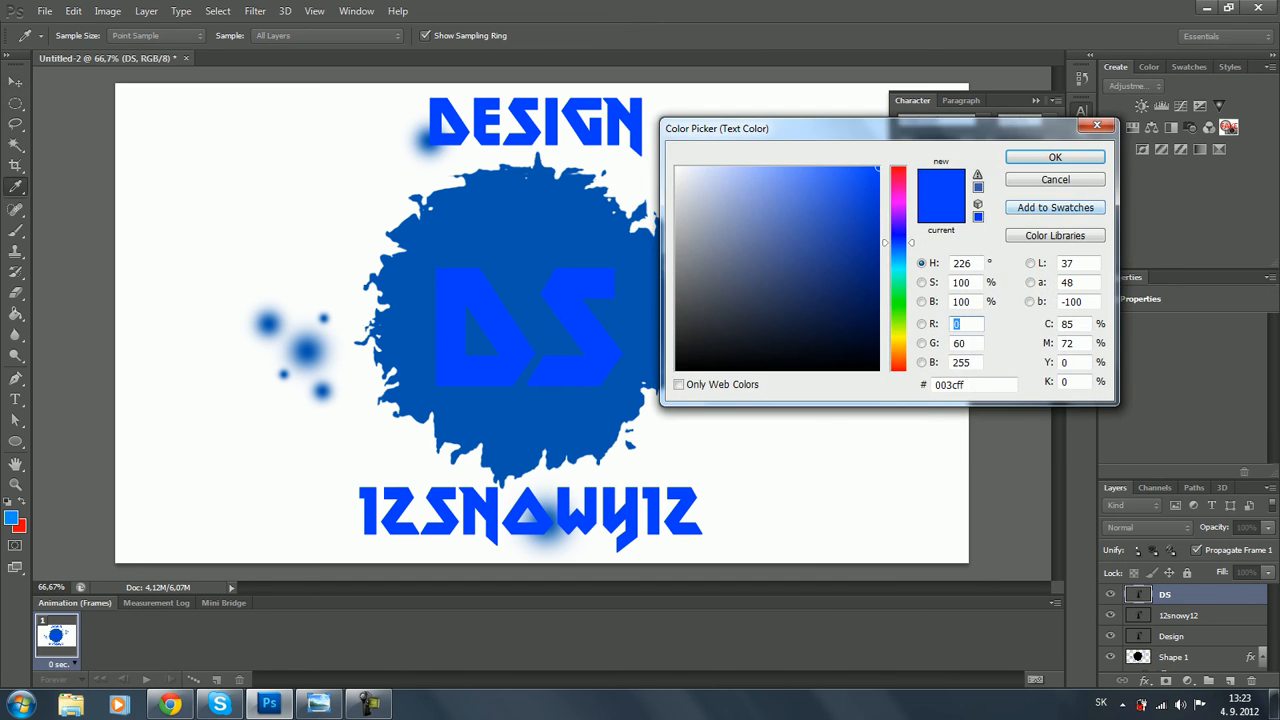
{"action": "left_click", "coordinate": [898, 263]}
{"action": "key", "text": "Return"}
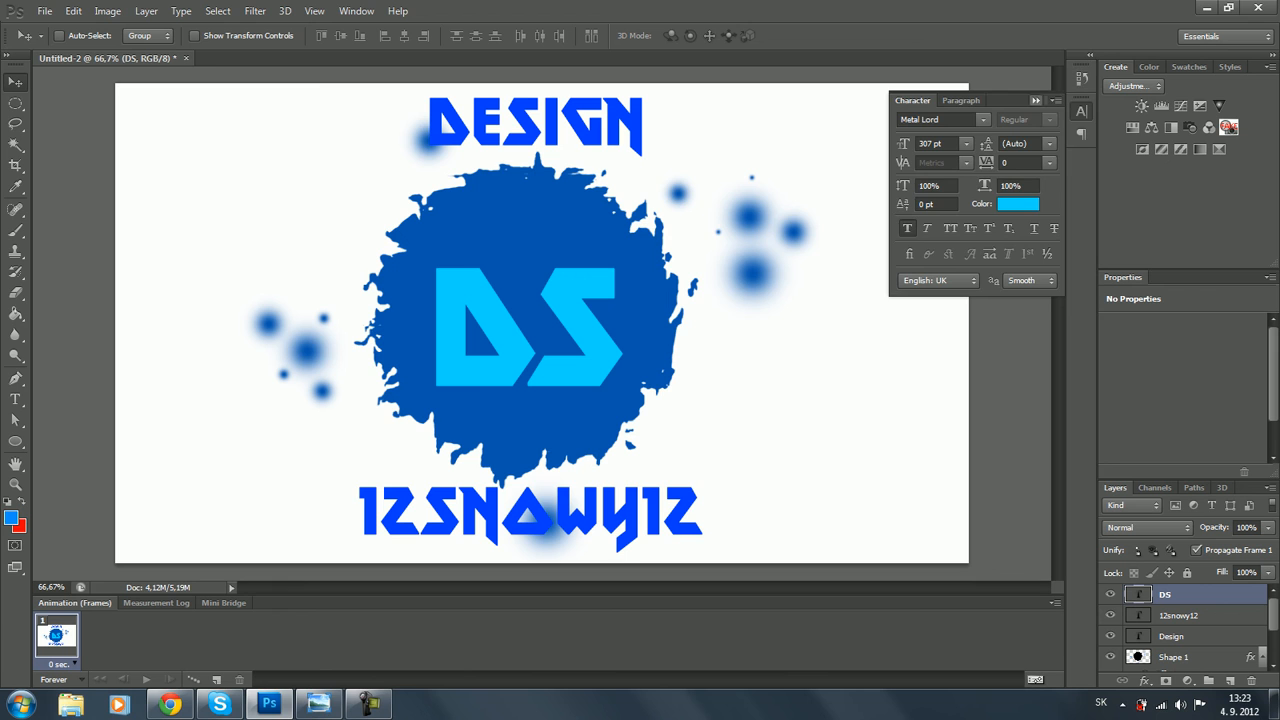
{"action": "left_click", "coordinate": [1036, 100]}
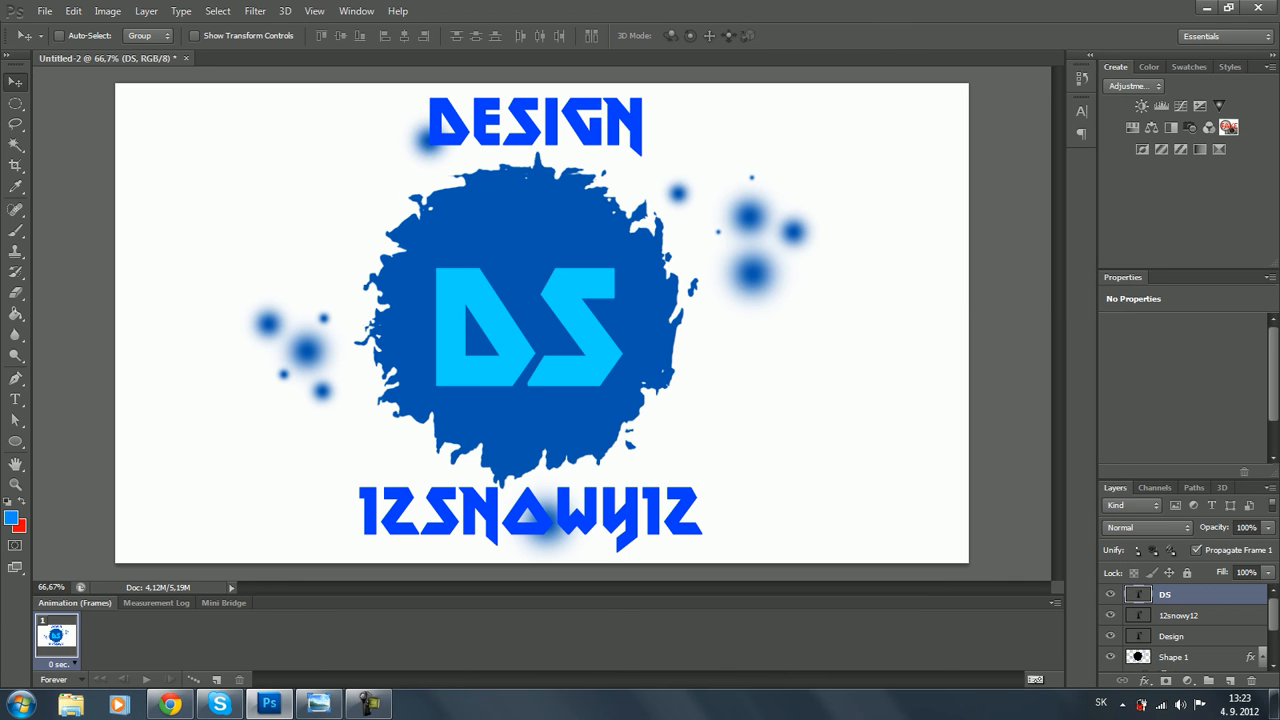
Try rotating and stretching the DS text with Free Transform
{"action": "key", "text": "ctrl+t"}
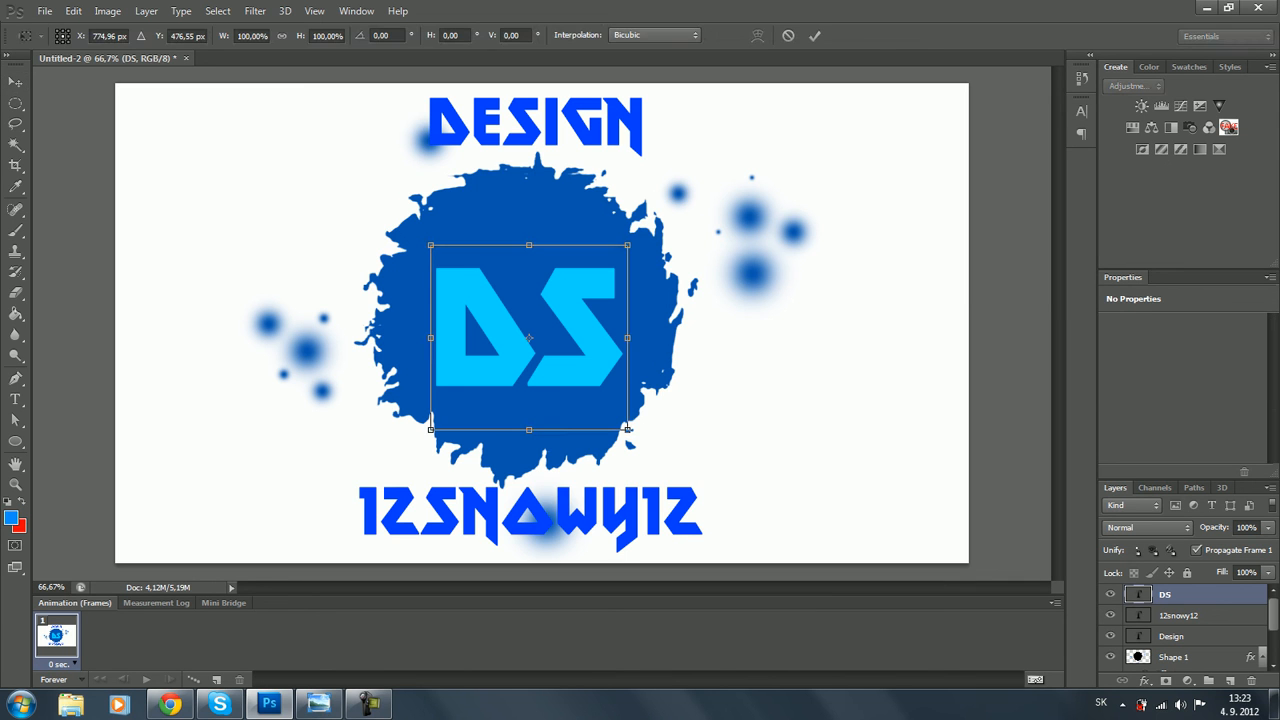
{"action": "left_click_drag", "start_coordinate": [627, 429], "coordinate": [620, 285]}
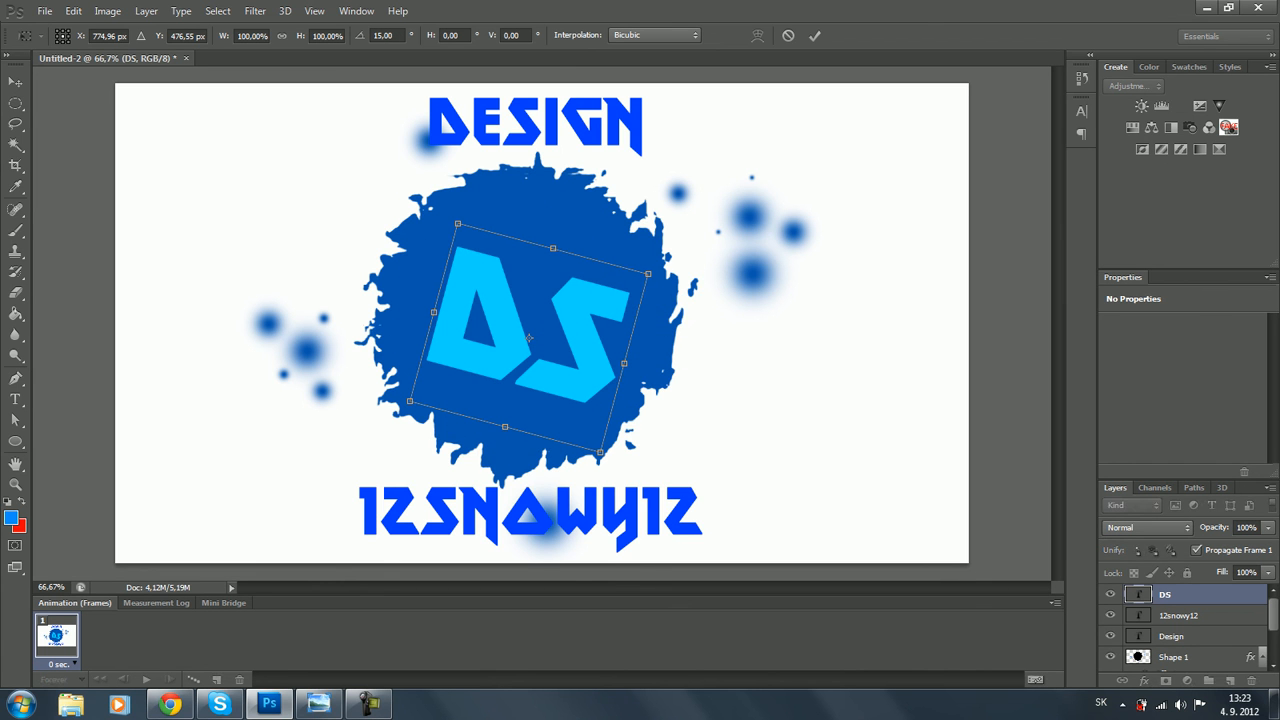
{"action": "left_click_drag", "start_coordinate": [648, 273], "coordinate": [668, 293]}
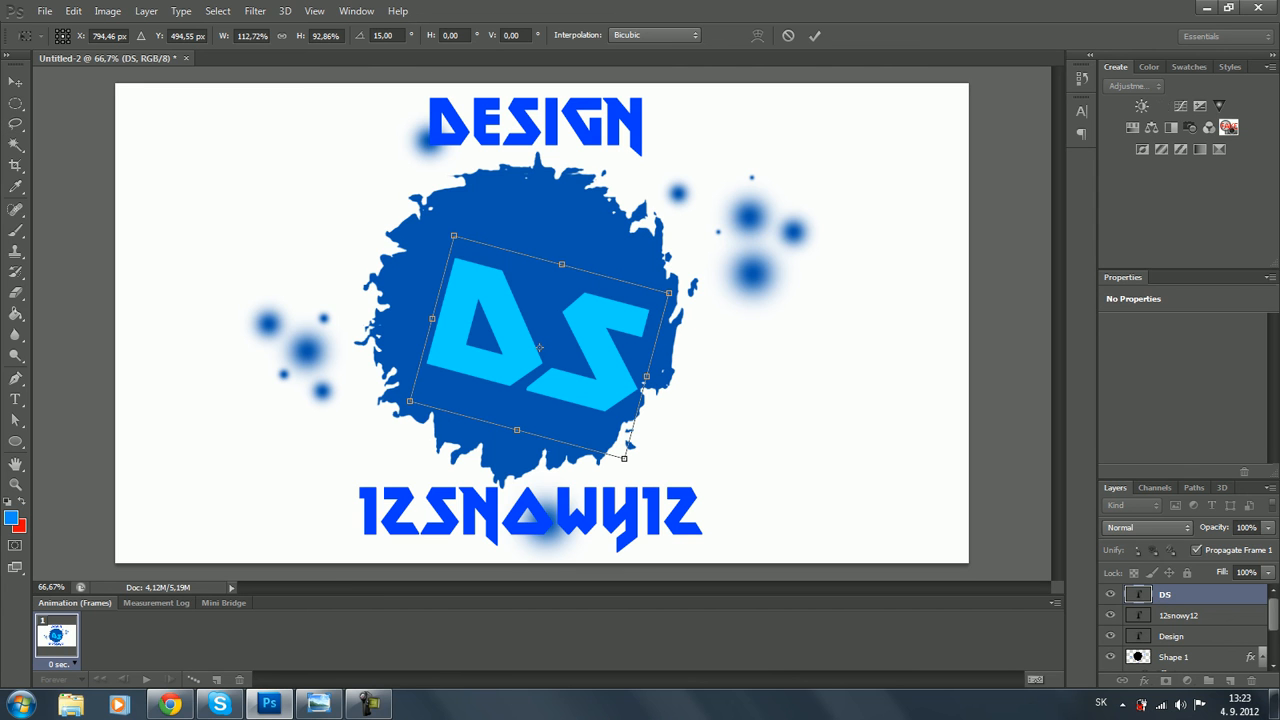
{"action": "left_click_drag", "start_coordinate": [624, 458], "coordinate": [664, 438]}
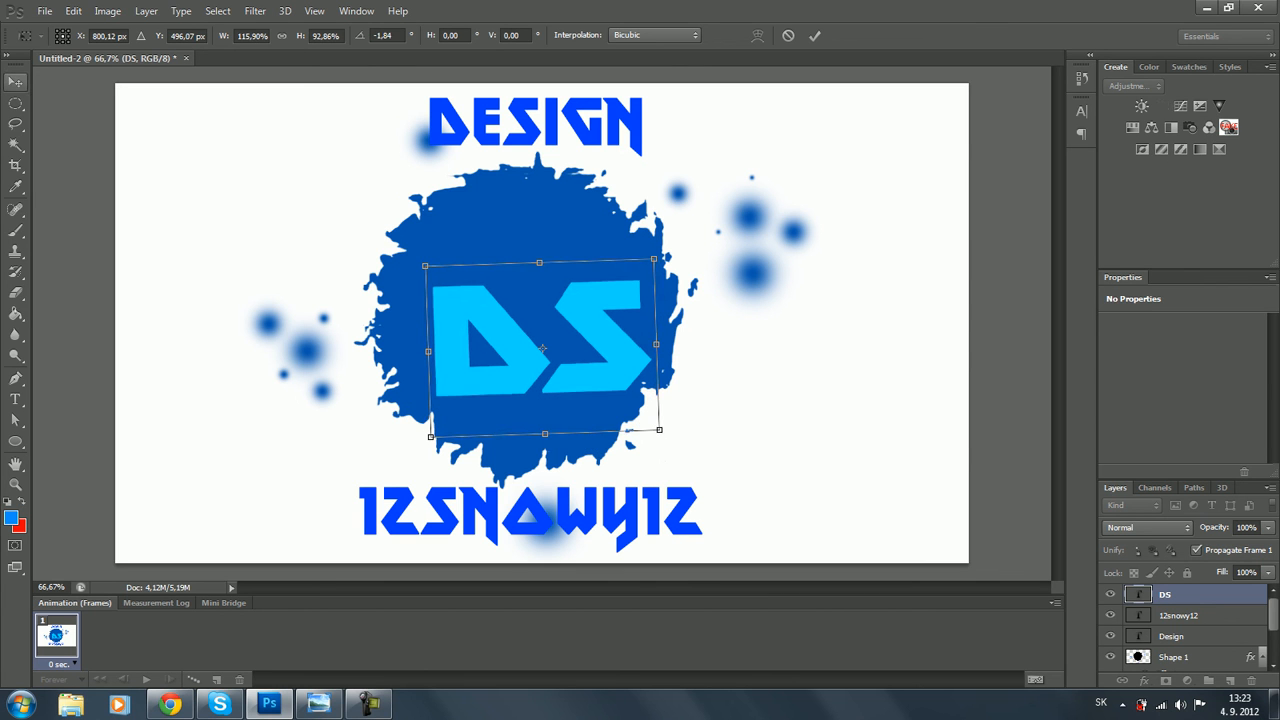
{"action": "left_click", "coordinate": [15, 82]}
{"action": "left_click", "coordinate": [752, 271]}
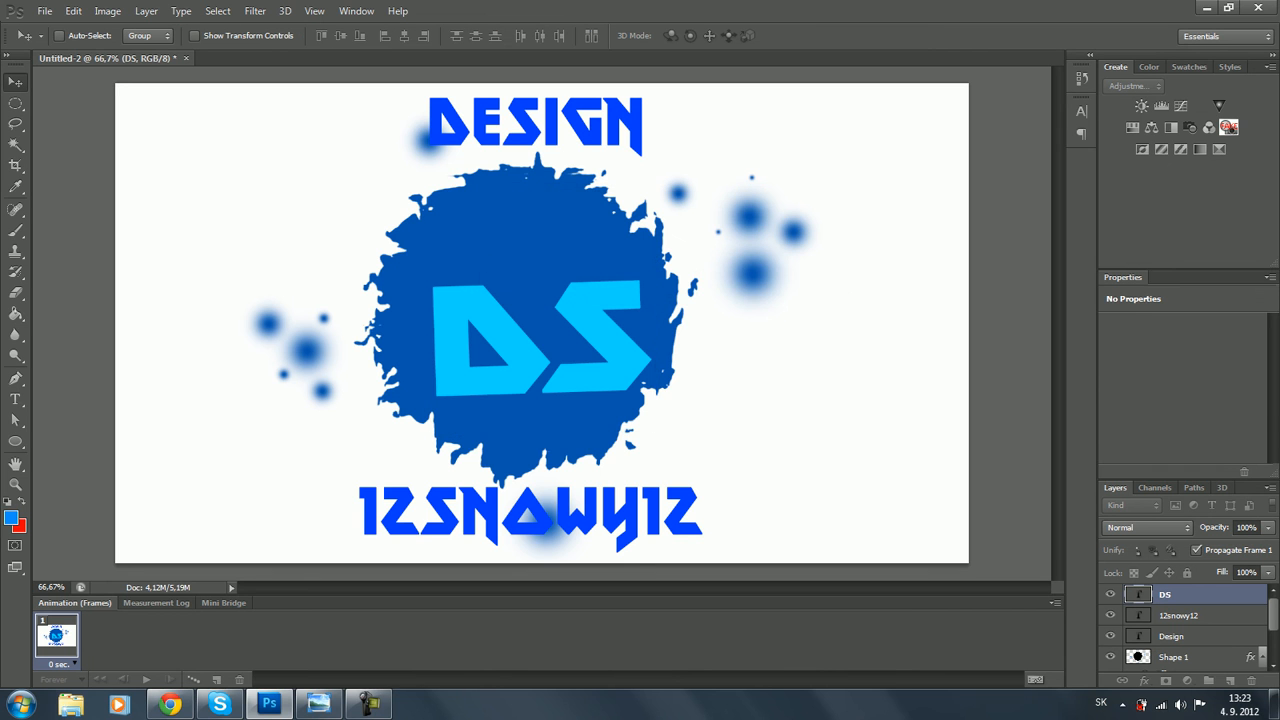
Move the DS text slightly up so it sits centred in the splatter
{"action": "left_click_drag", "start_coordinate": [586, 415], "coordinate": [588, 362]}
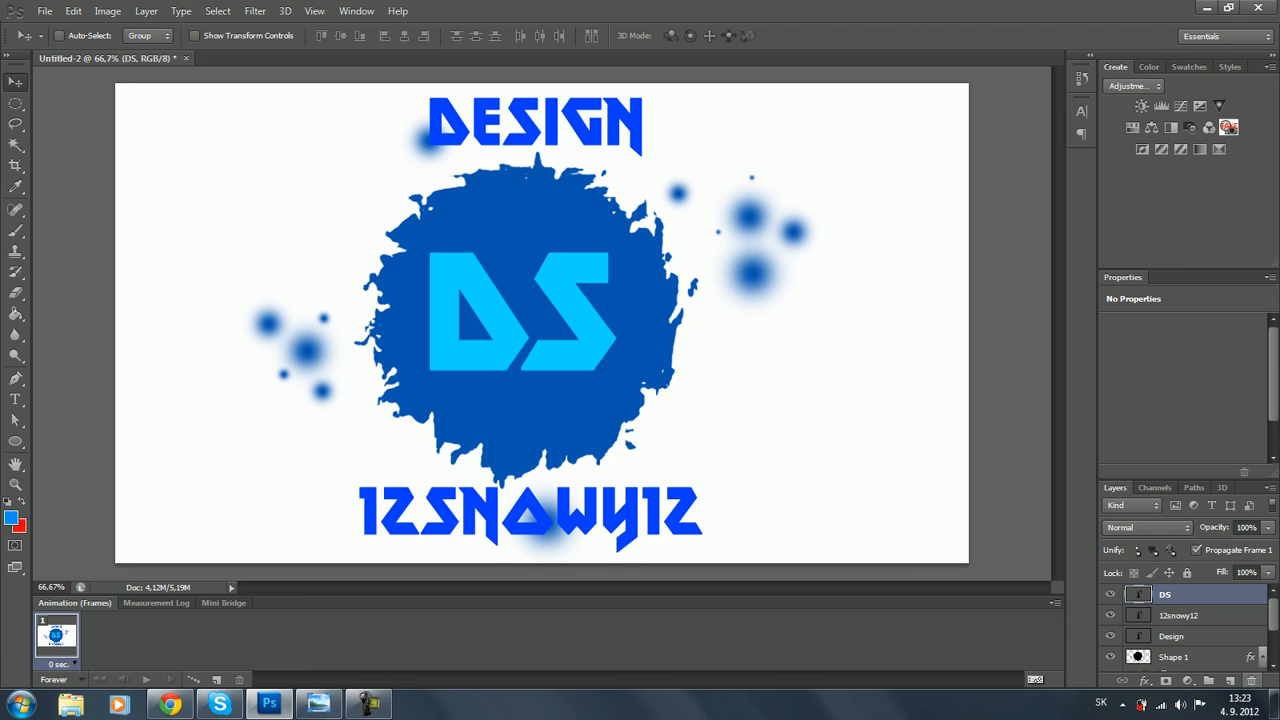
{"action": "scroll", "coordinate": [1190, 635], "scroll_direction": "down", "scroll_amount": 3}
Try a Solid Color fill layer above the Background in white ffffff and black 000000
{"action": "scroll", "coordinate": [1190, 635], "scroll_direction": "down", "scroll_amount": 4}
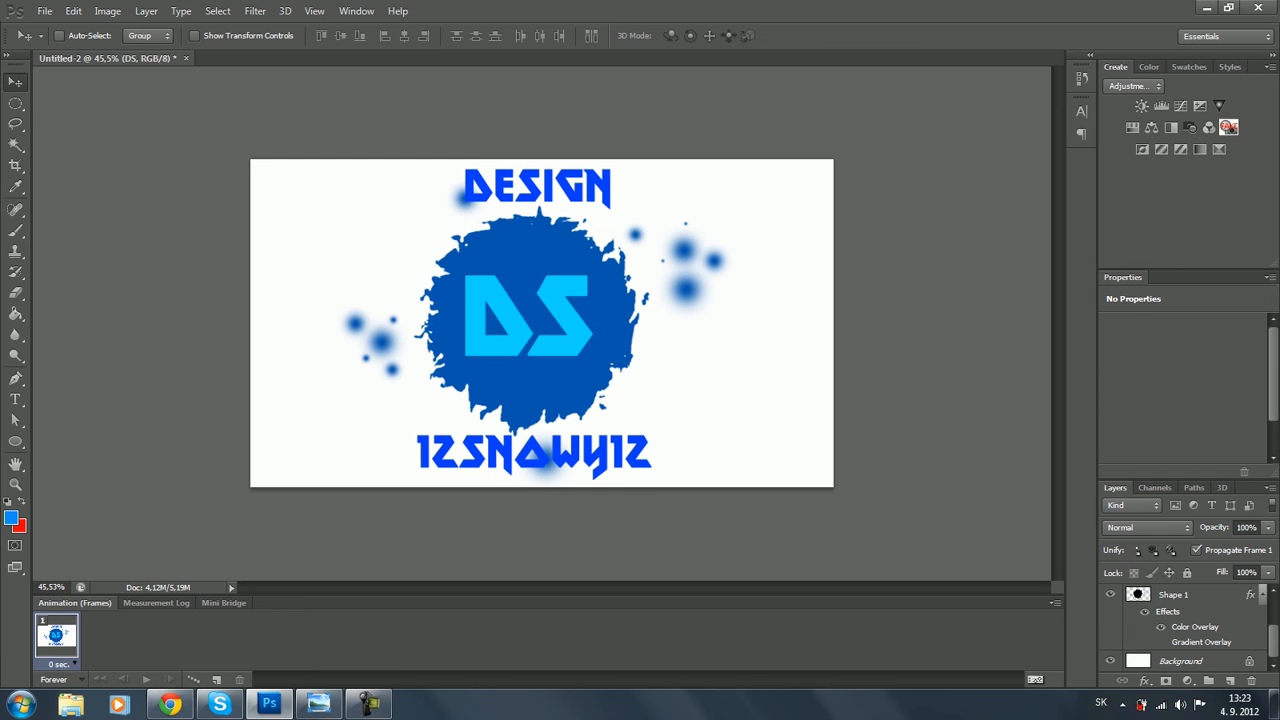
{"action": "left_click", "coordinate": [1182, 661]}
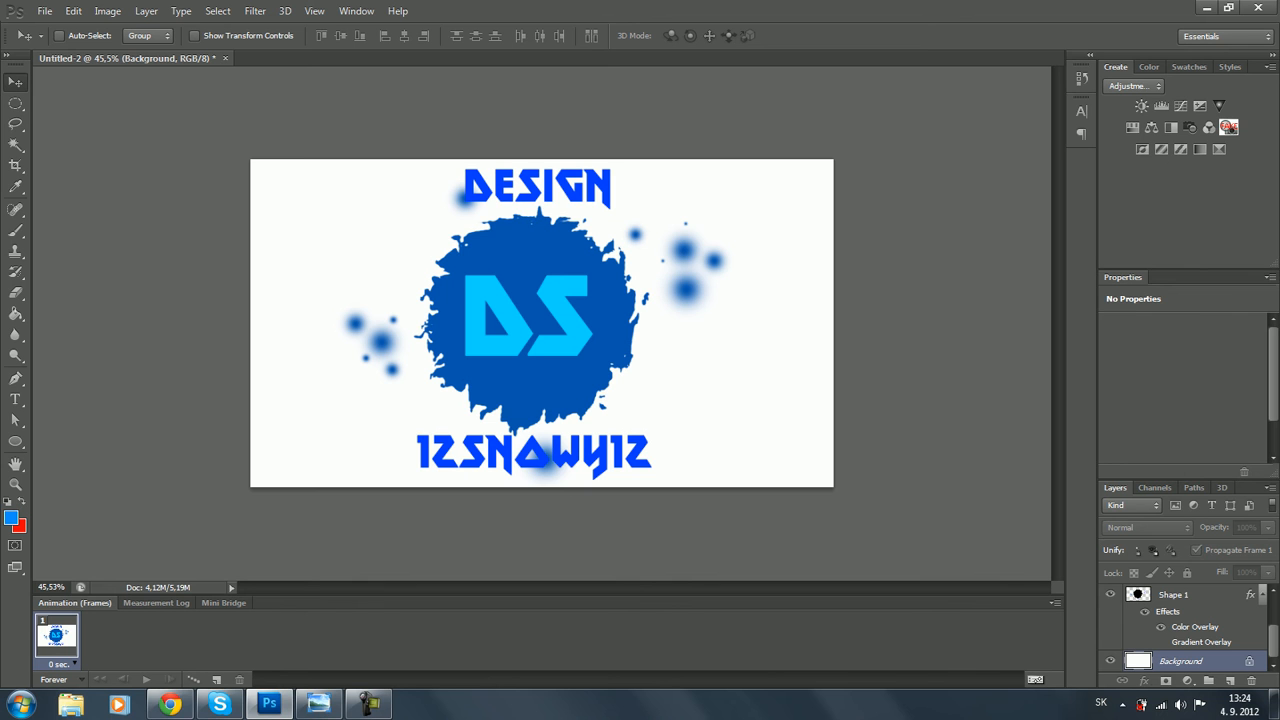
{"action": "left_click", "coordinate": [1188, 680]}
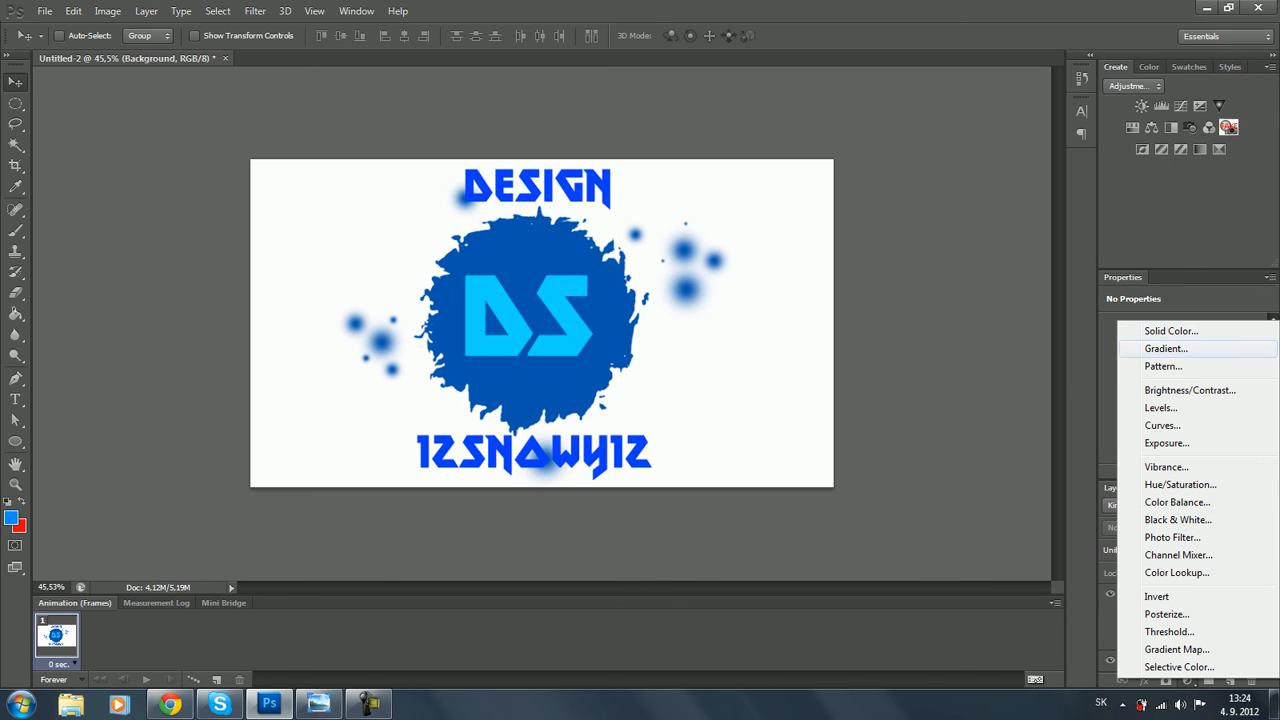
{"action": "left_click", "coordinate": [1170, 331]}
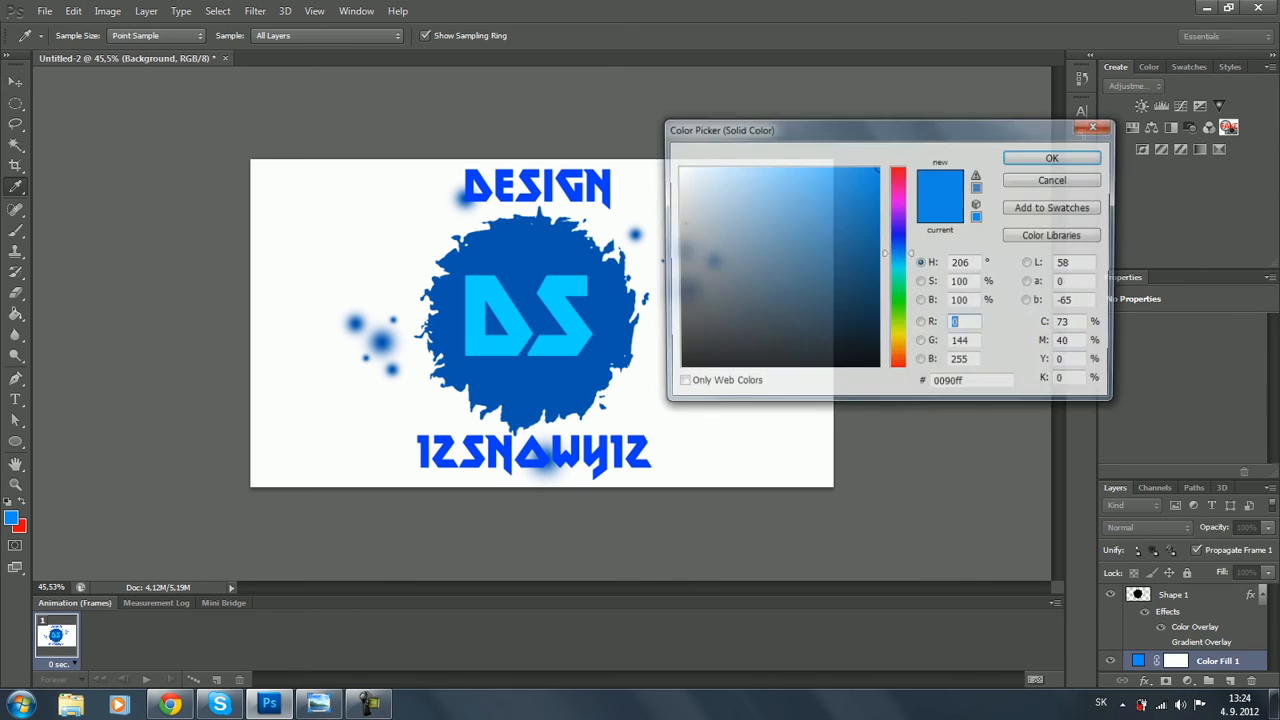
{"action": "mouse_move", "coordinate": [820, 251]}
{"action": "left_mouse_down"}
{"action": "mouse_move", "coordinate": [676, 368]}
{"action": "mouse_move", "coordinate": [720, 180]}
{"action": "mouse_move", "coordinate": [677, 168]}
{"action": "left_mouse_up"}
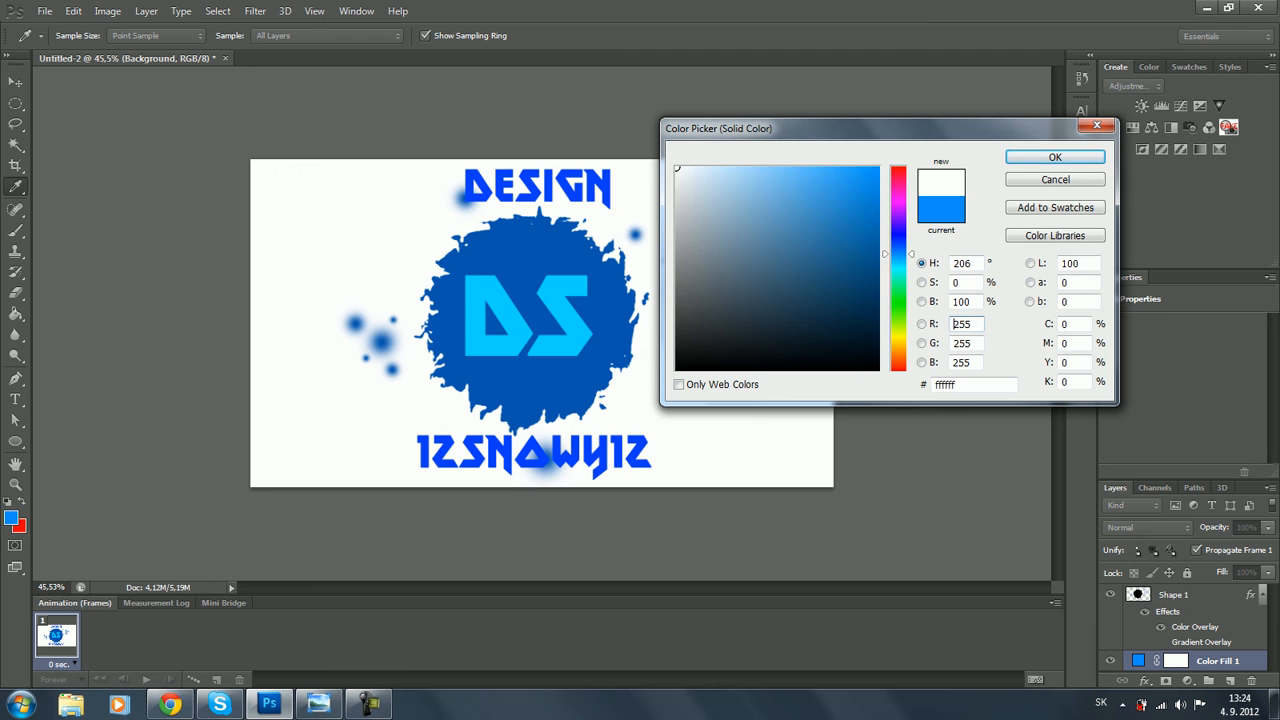
{"action": "left_click_drag", "start_coordinate": [677, 168], "coordinate": [677, 370]}
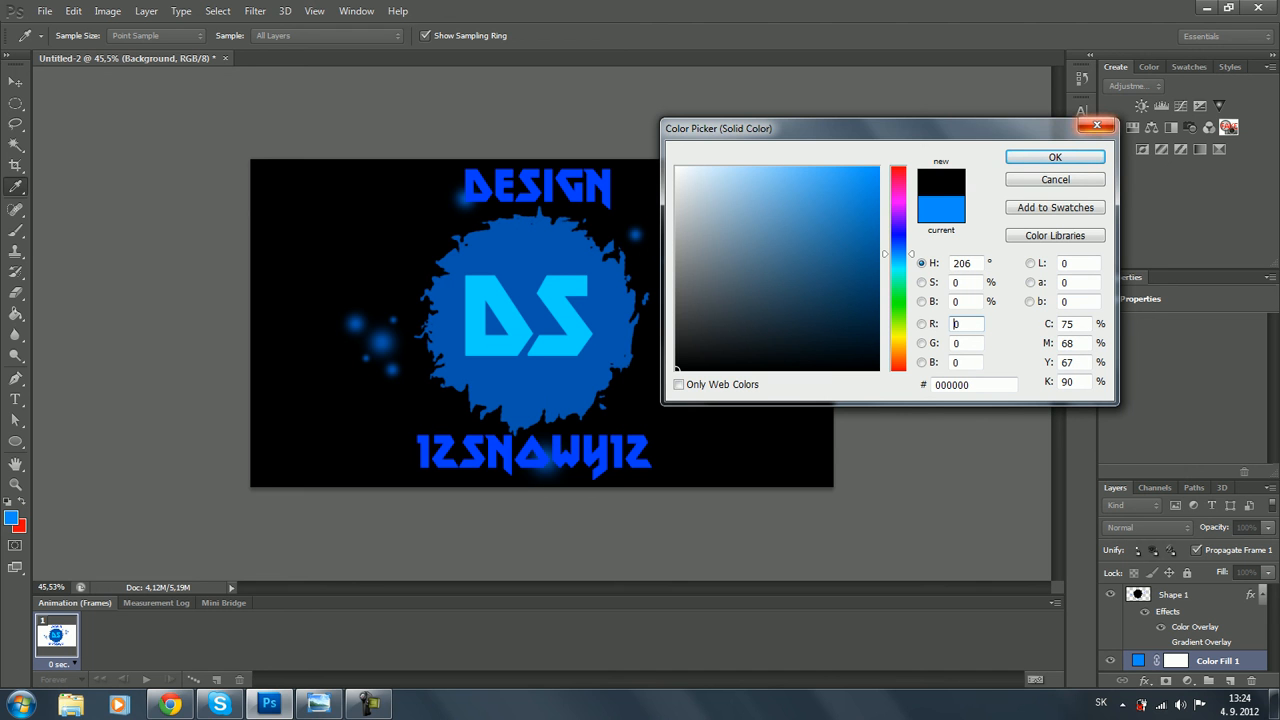
{"action": "left_click", "coordinate": [1097, 125]}
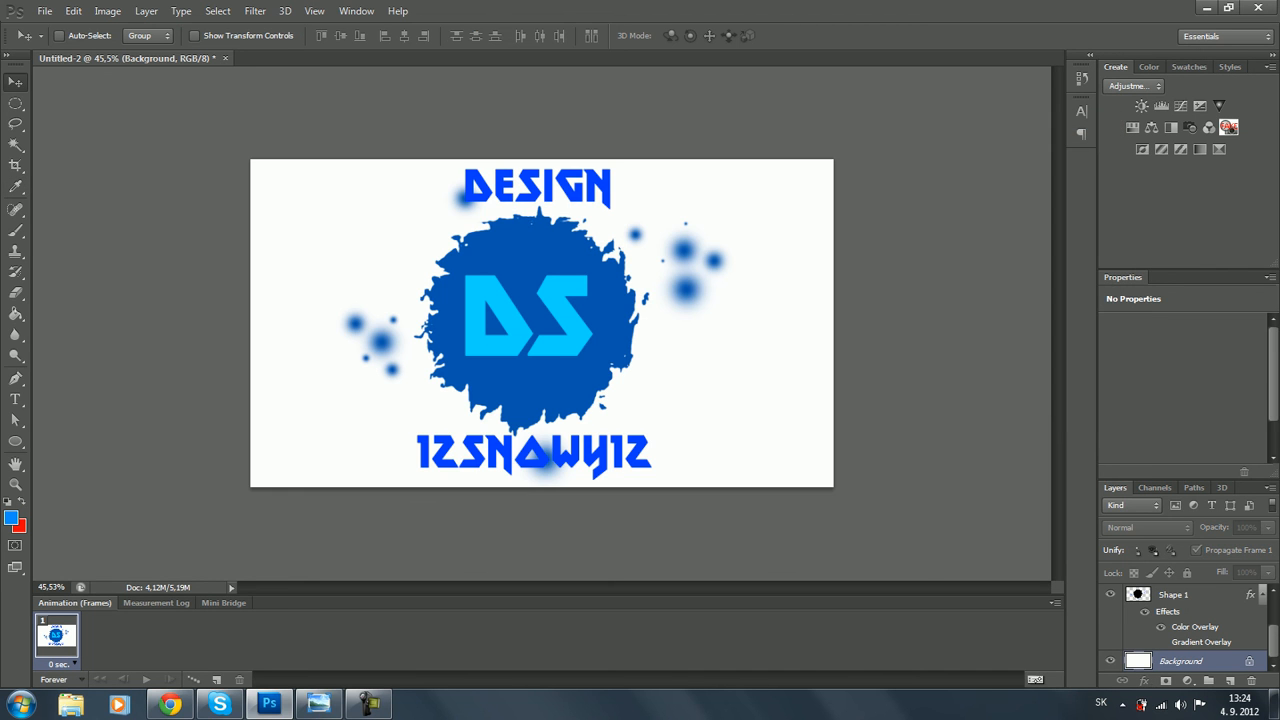
Convert the locked Background into the regular layer Layer 0 and delete it to make the canvas transparent
{"action": "right_click", "coordinate": [1180, 660]}
{"action": "key", "text": "Escape"}
{"action": "double_click", "coordinate": [1180, 660]}
{"action": "left_click", "coordinate": [773, 222]}
{"action": "right_click", "coordinate": [1175, 661]}
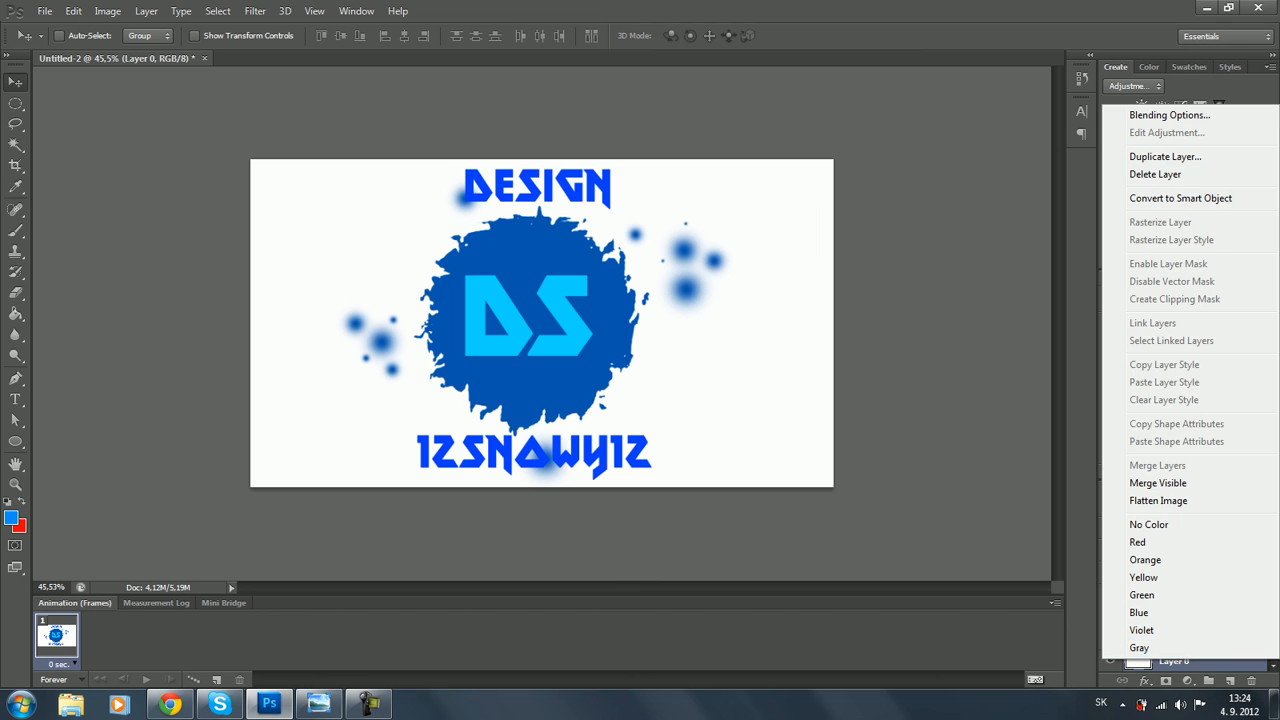
{"action": "left_click", "coordinate": [1155, 174]}
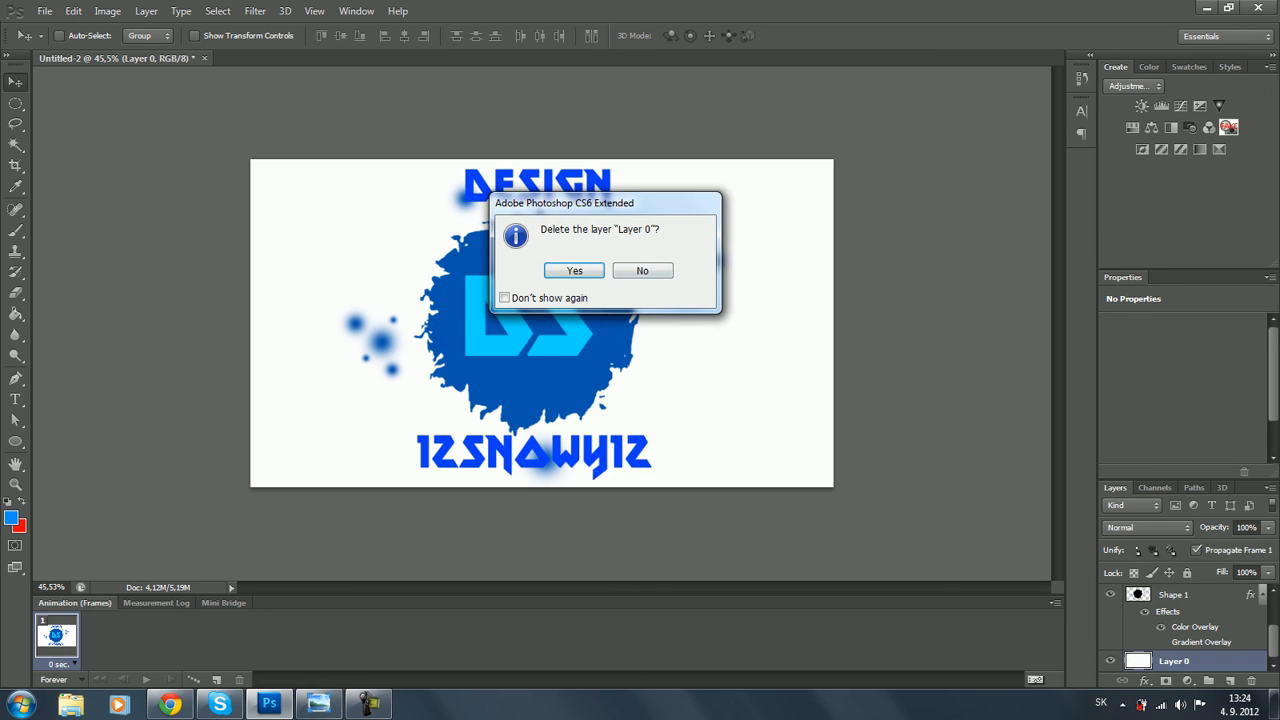
{"action": "left_click", "coordinate": [574, 271]}
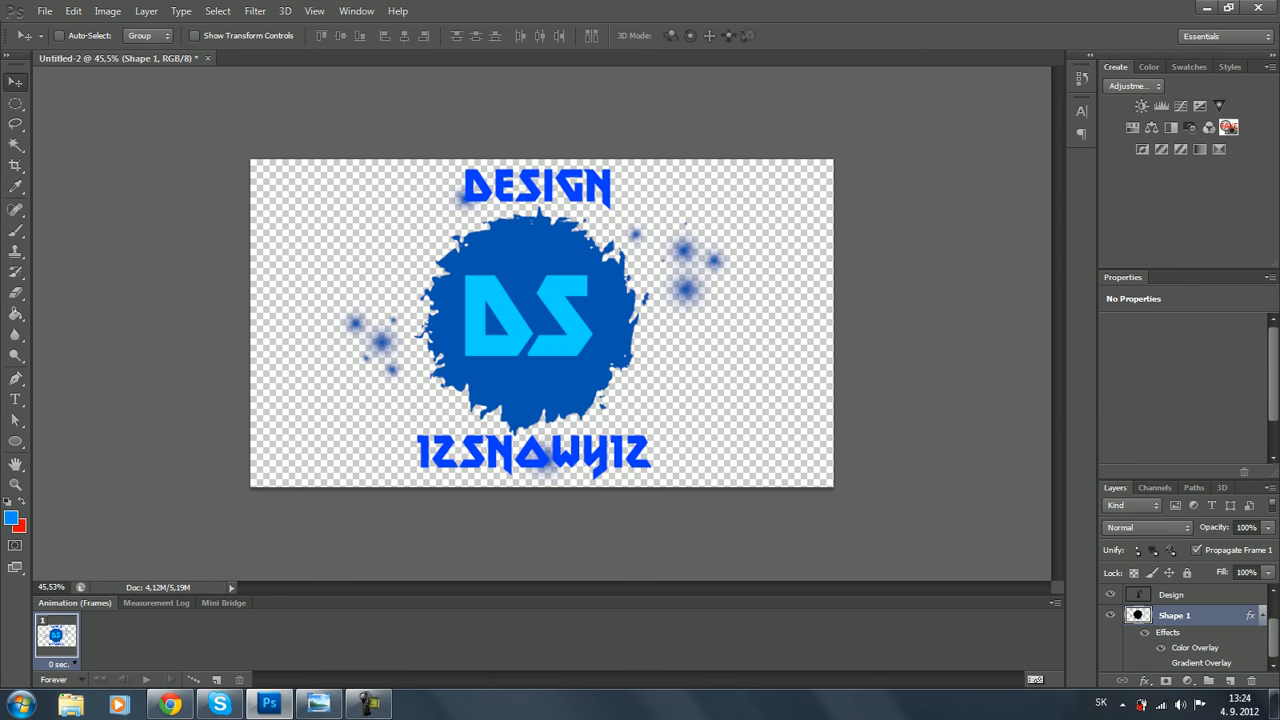
Save a JPEG copy of the logo to the desktop as designsnowy, keeping the matte at None
{"action": "scroll", "coordinate": [541, 323], "scroll_direction": "up", "scroll_amount": 2}
{"action": "scroll", "coordinate": [541, 323], "scroll_direction": "up", "scroll_amount": 1}
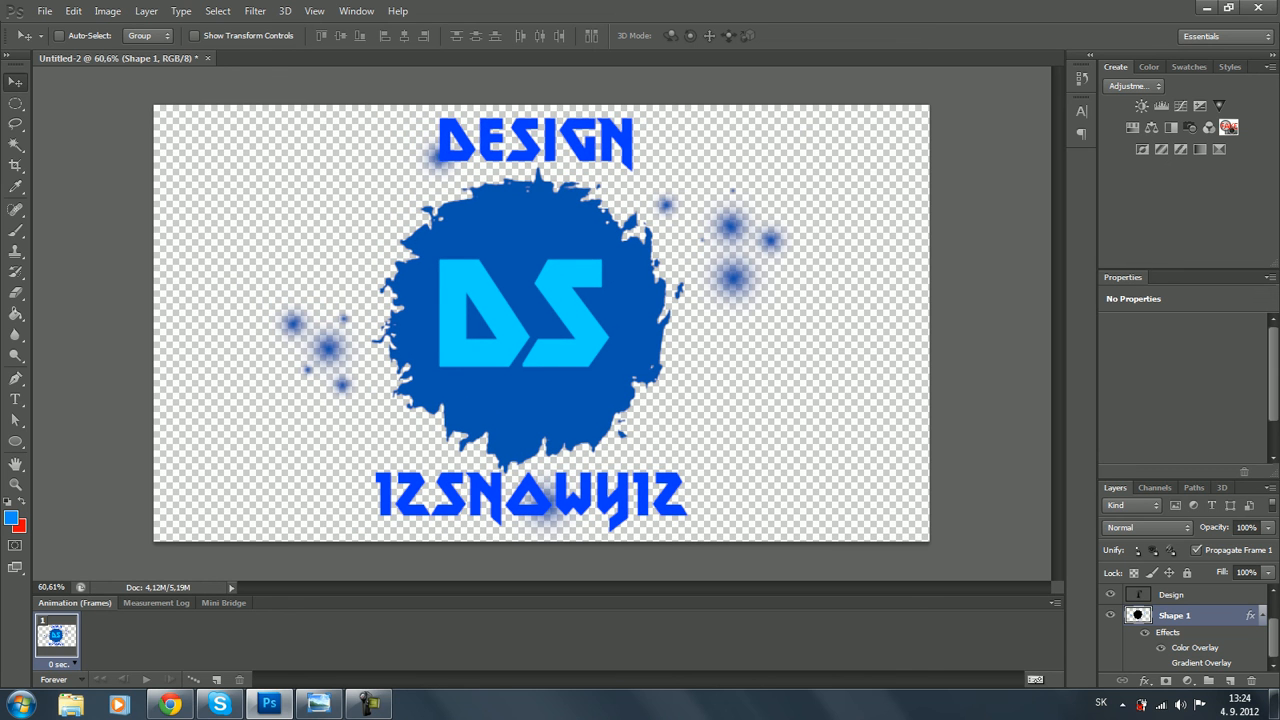
{"action": "left_click", "coordinate": [45, 11]}
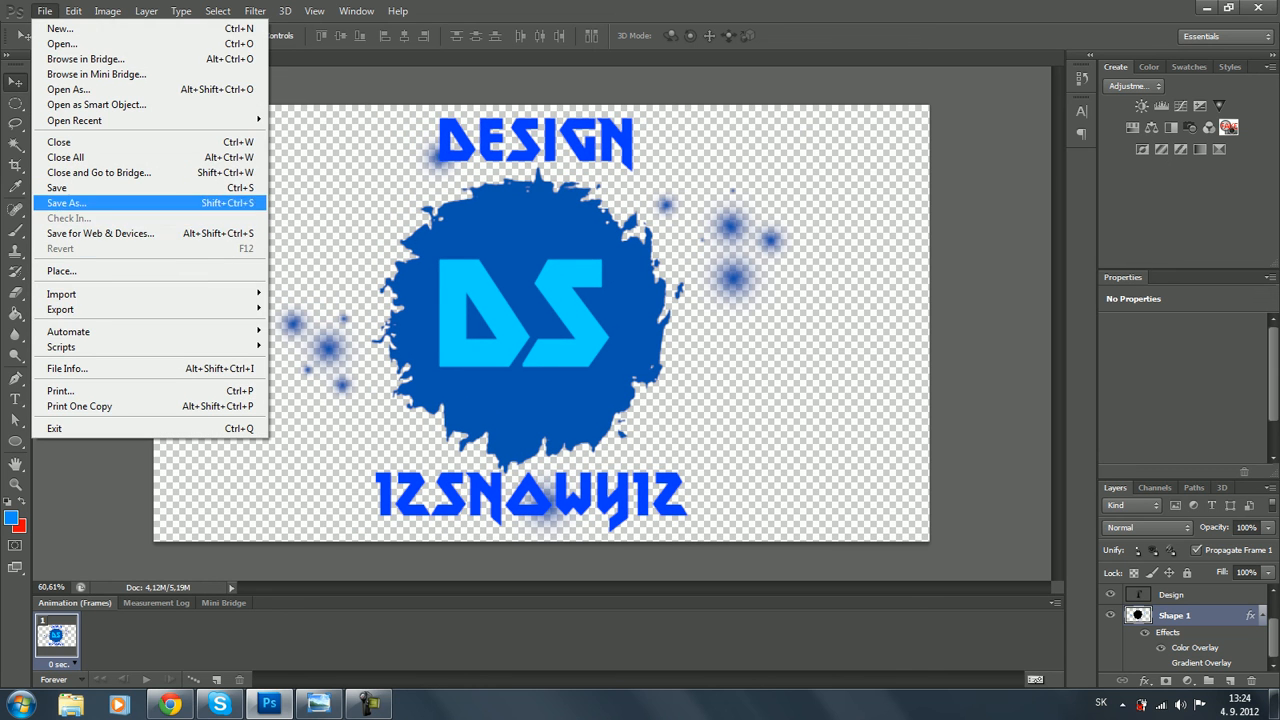
{"action": "left_click", "coordinate": [66, 203]}
{"action": "left_click", "coordinate": [688, 372]}
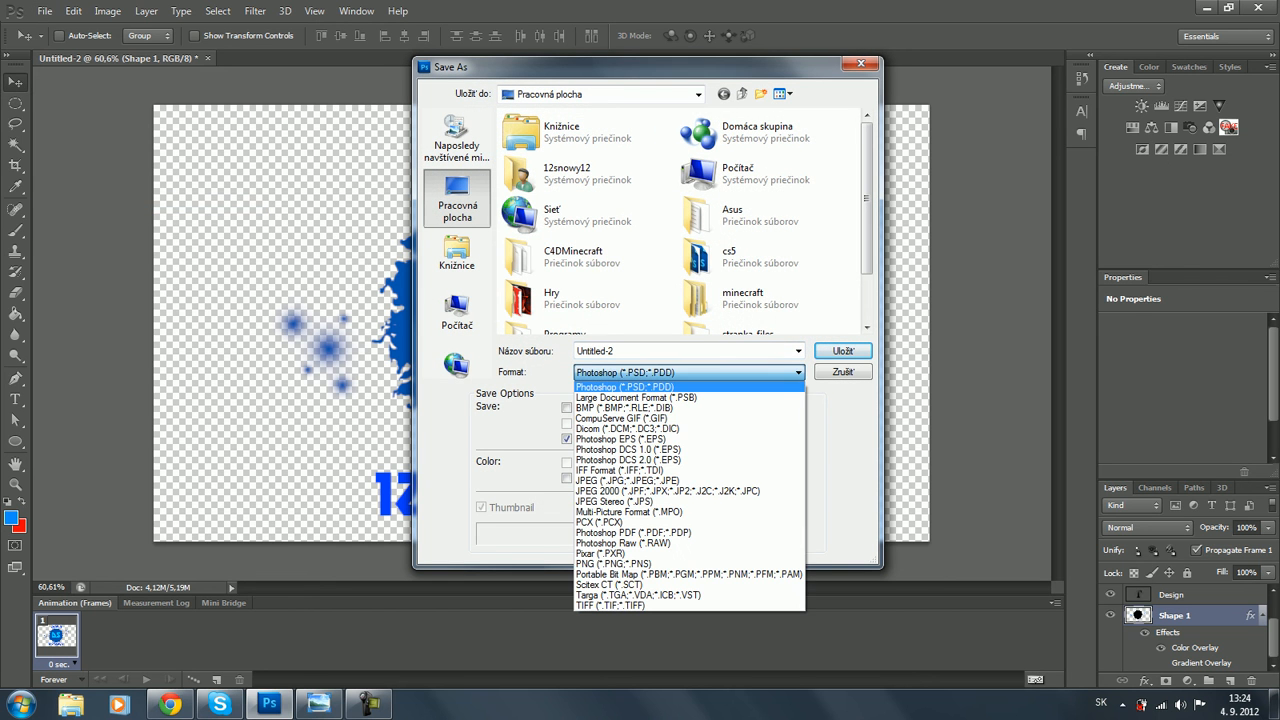
{"action": "left_click", "coordinate": [626, 480]}
{"action": "double_click", "coordinate": [602, 351]}
{"action": "type", "text": "designsnowy"}
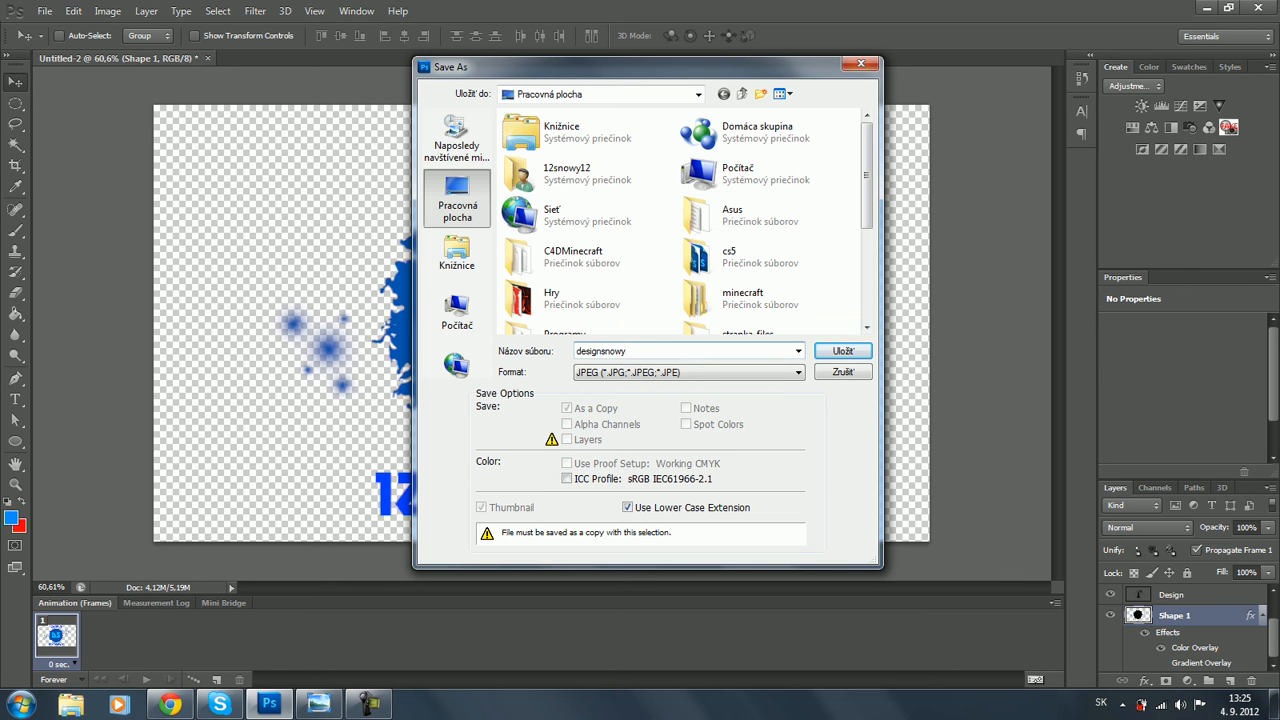
{"action": "key", "text": "Return"}
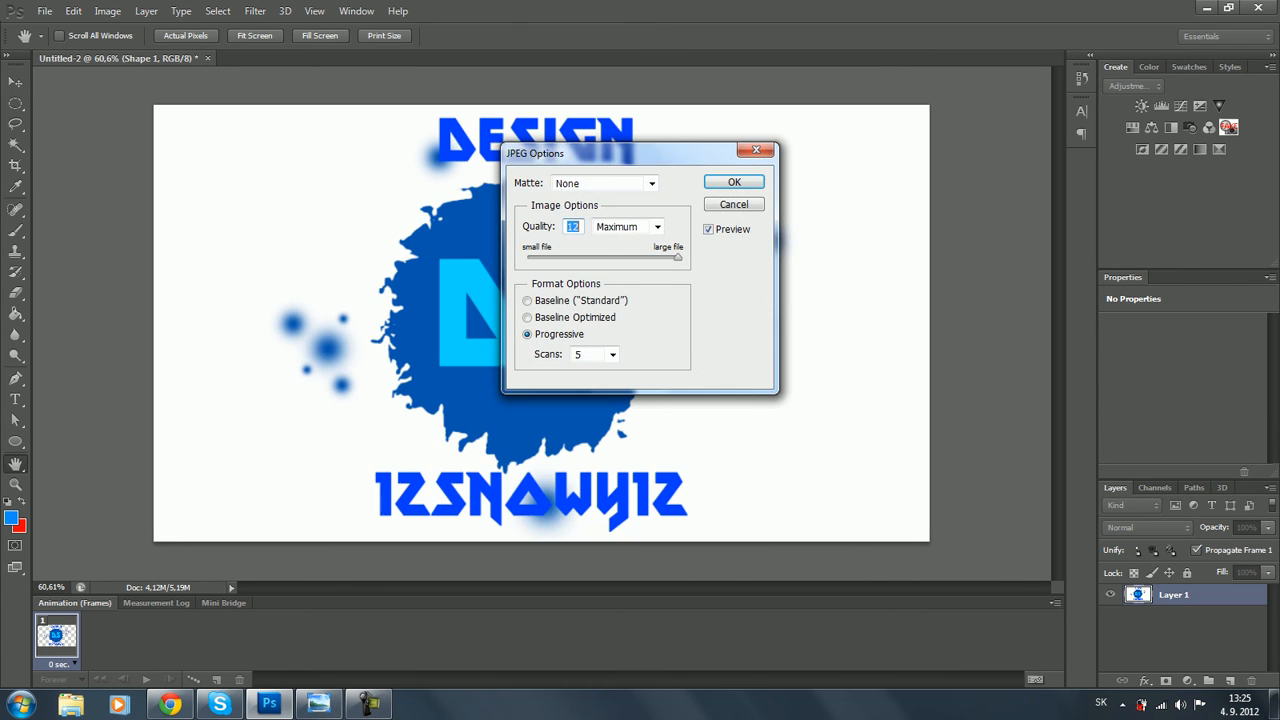
{"action": "left_click", "coordinate": [652, 184]}
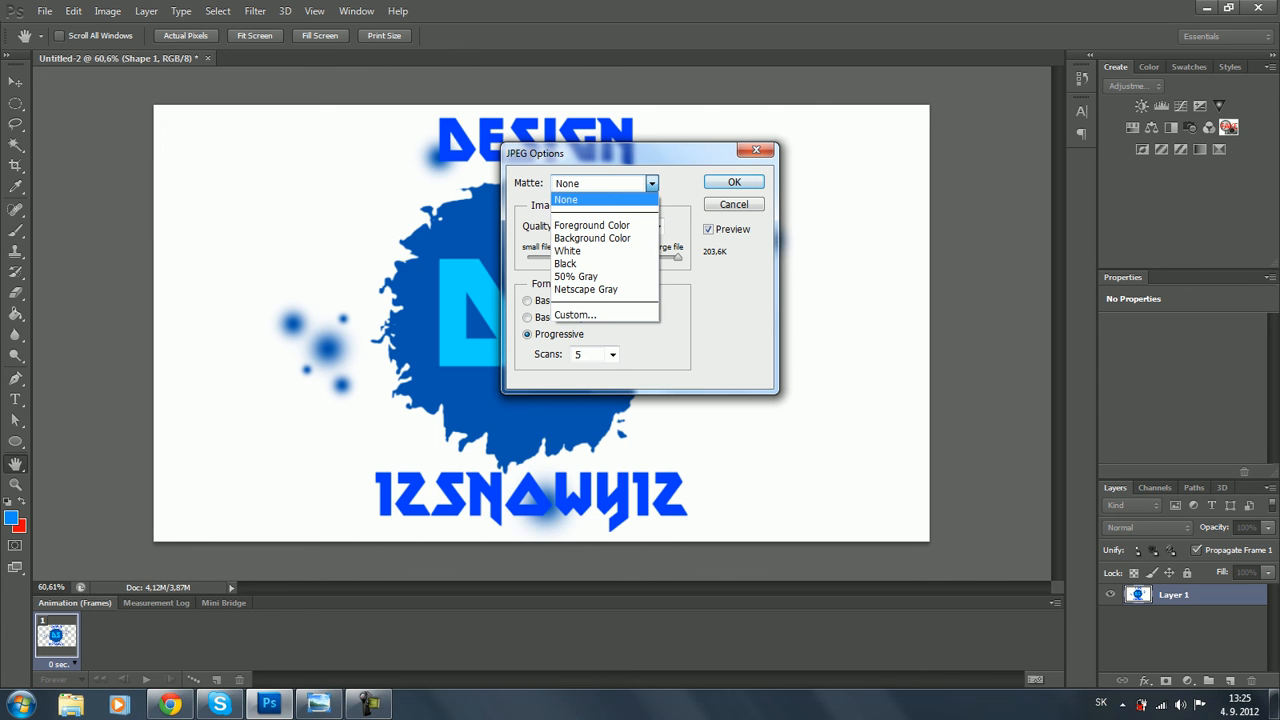
{"action": "left_click", "coordinate": [652, 184]}
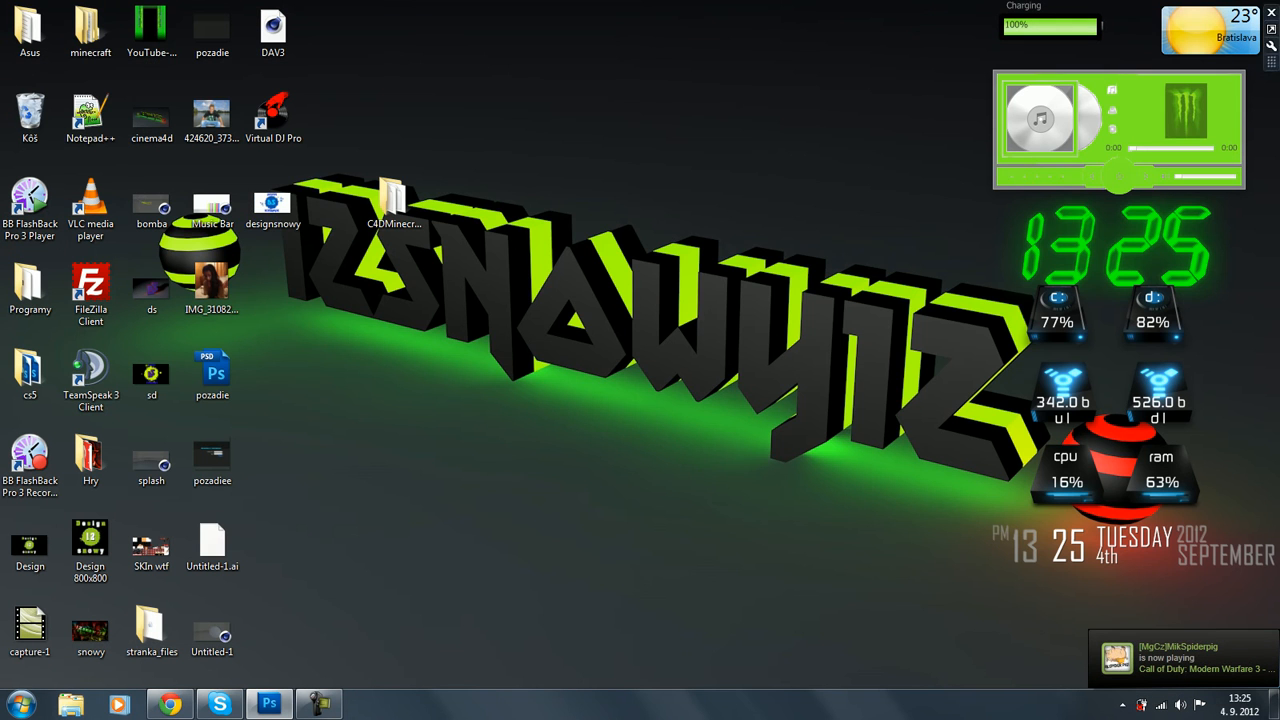
On the Windows desktop, move the designsnowy image beside Untitled-1, view it in Windows Photo Viewer and close the viewer
{"action": "left_click_drag", "start_coordinate": [272, 205], "coordinate": [273, 632]}
{"action": "double_click", "coordinate": [273, 632]}
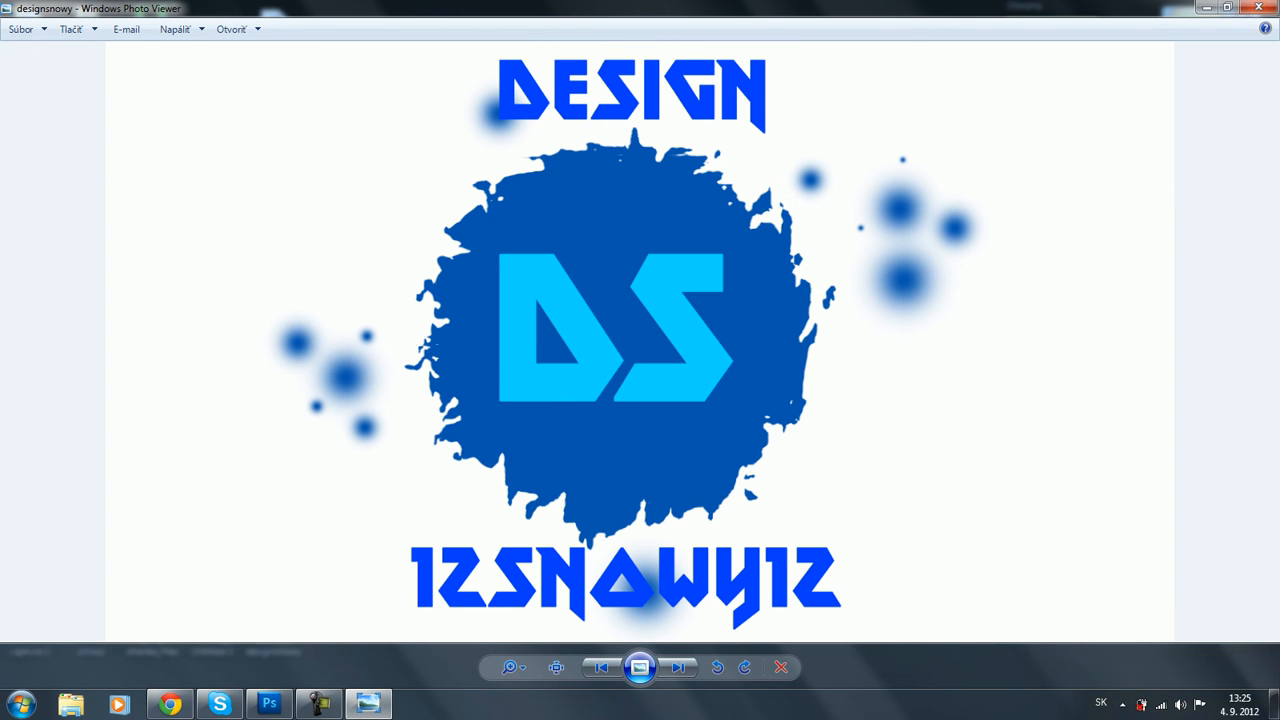
{"action": "left_click", "coordinate": [1258, 7]}
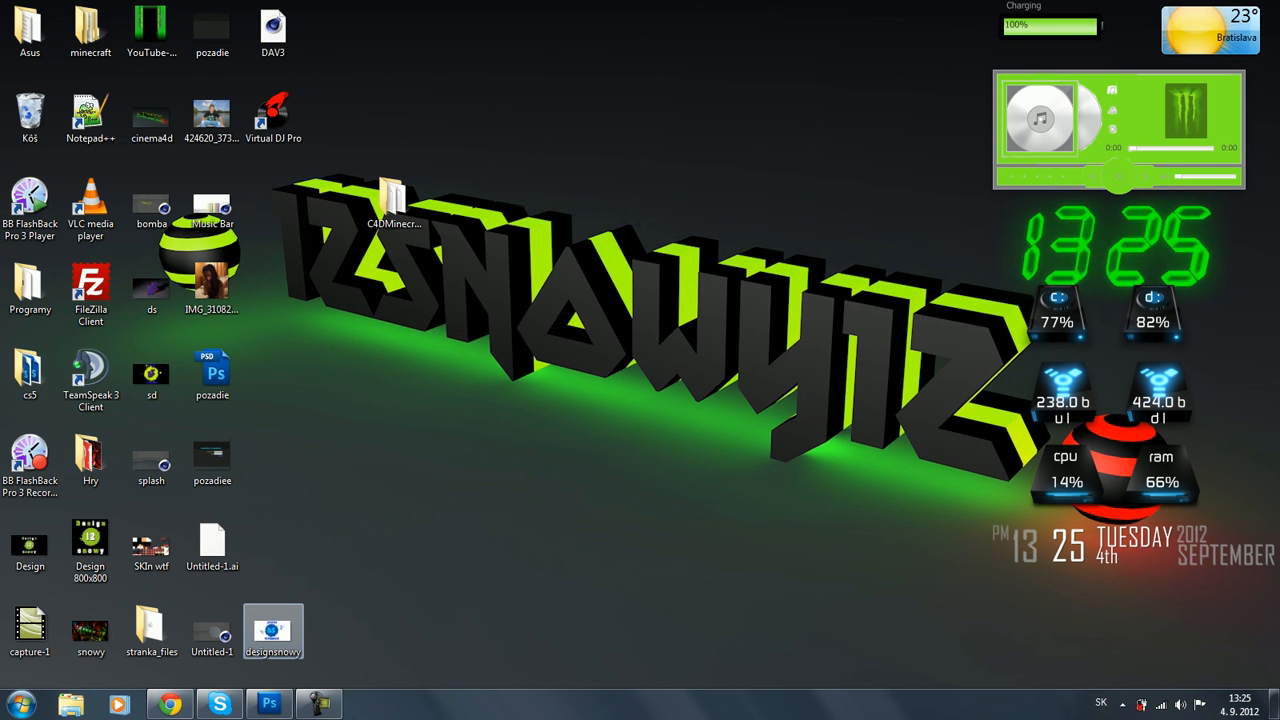
Set the designsnowy image as the desktop background
{"action": "right_click", "coordinate": [274, 643]}
{"action": "left_click", "coordinate": [382, 203]}
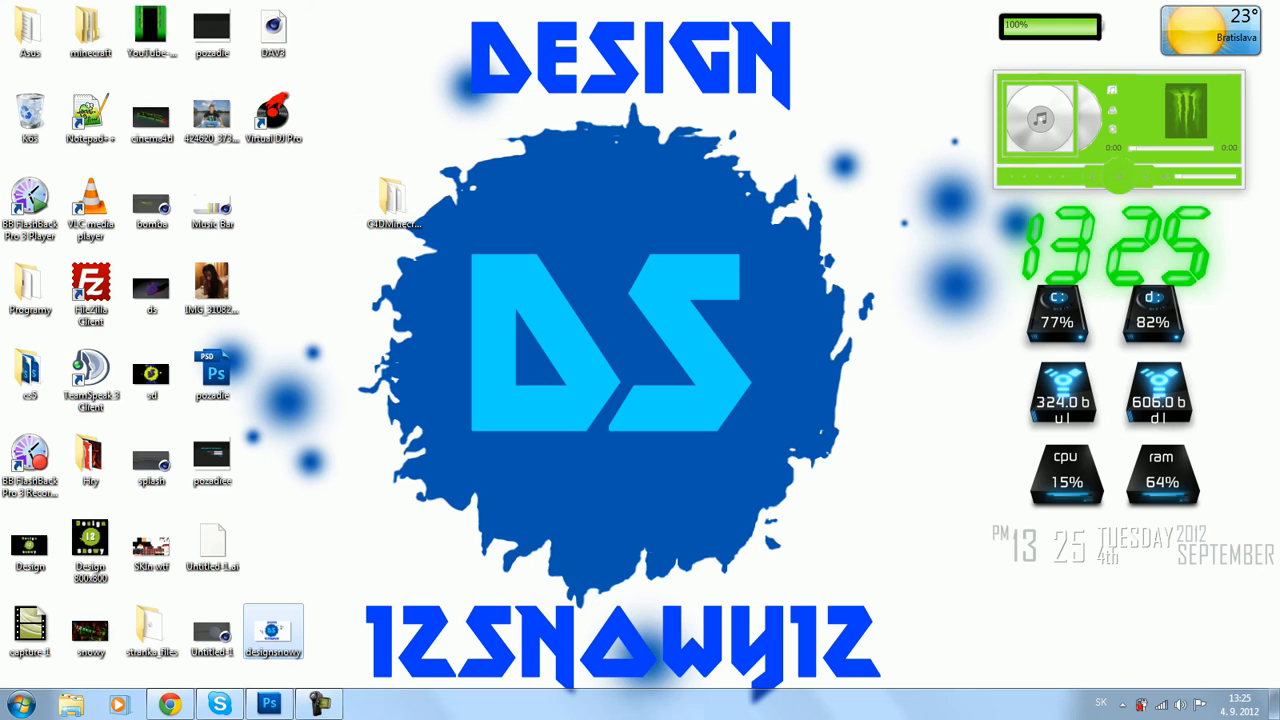
{"action": "left_click_drag", "start_coordinate": [363, 2], "coordinate": [849, 688]}
{"action": "left_click", "coordinate": [700, 520]}
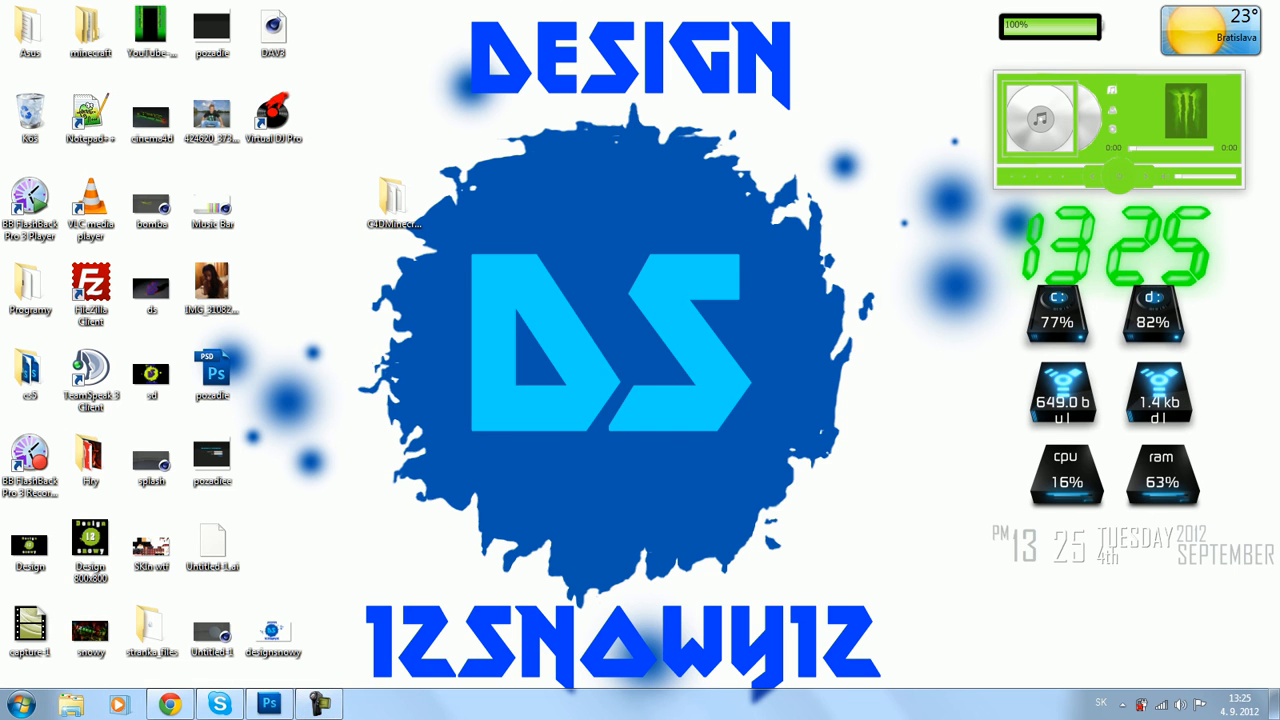